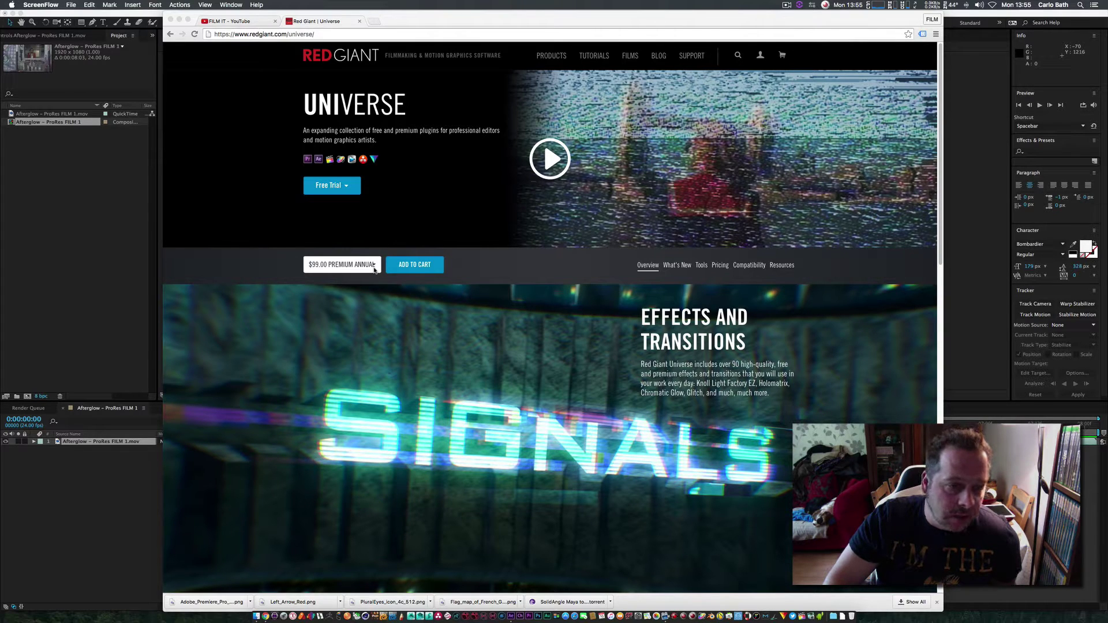
# - Go to the Universe Tools page listing plugins like VHS, Point Zoom, Glitch and Heatwave
pyautogui.click(374, 270)
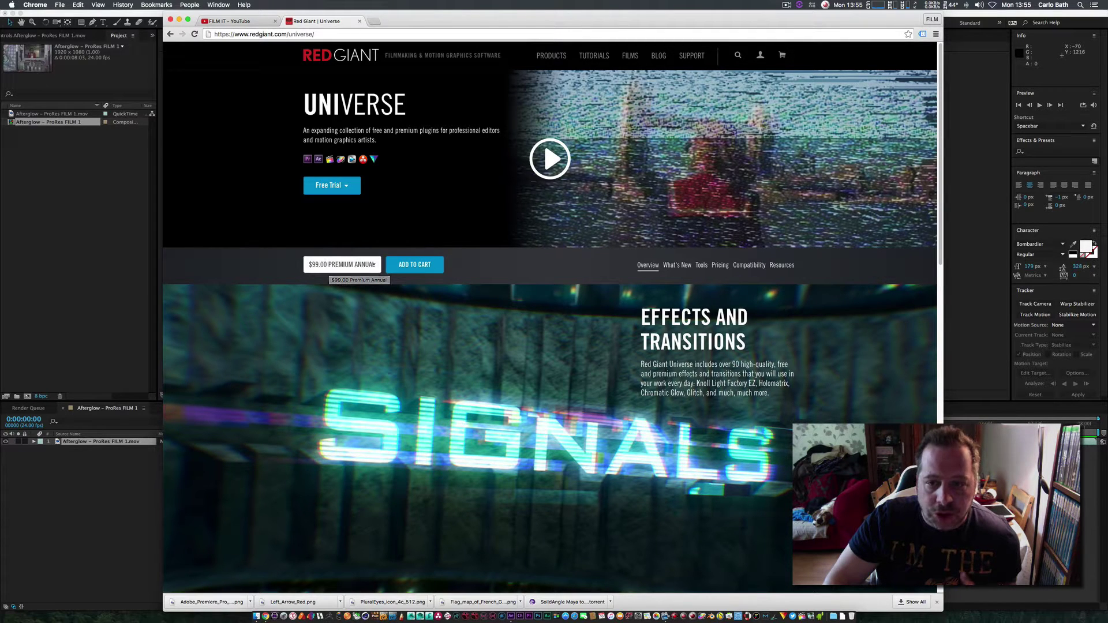
pyautogui.click(701, 265)
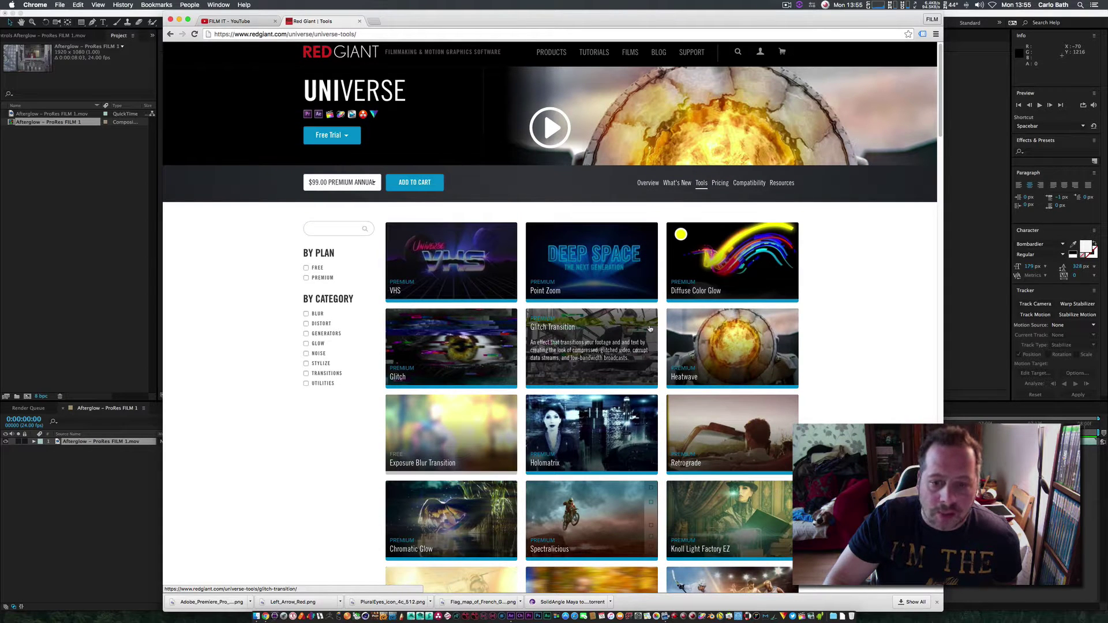
# - Scroll through the full Universe tools grid
pyautogui.scroll(-2, 650, 329)
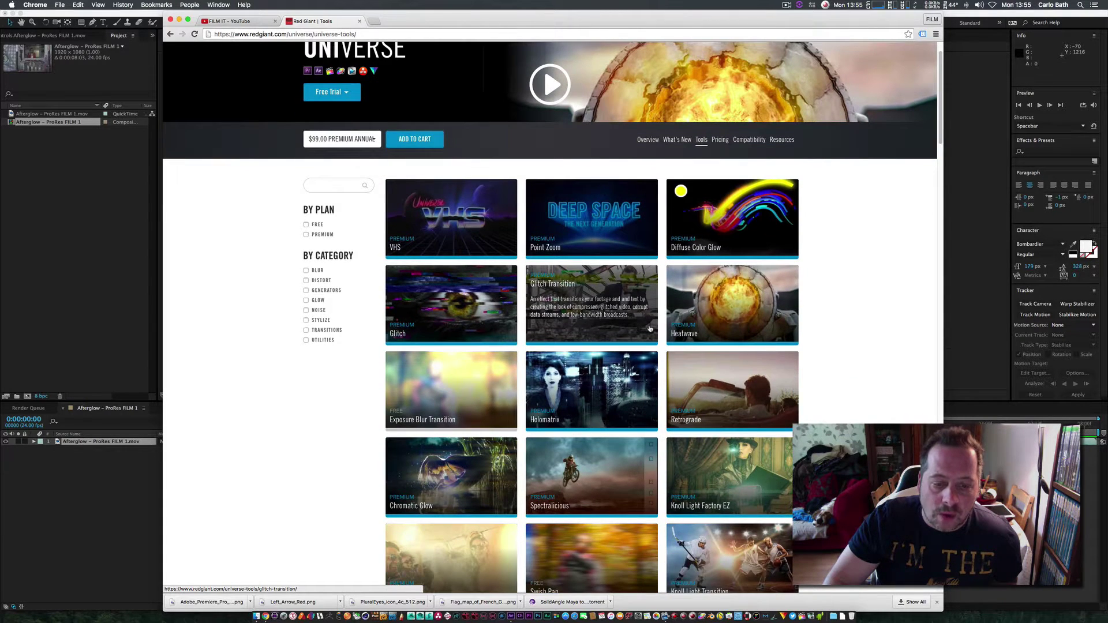
pyautogui.scroll(-1, 650, 329)
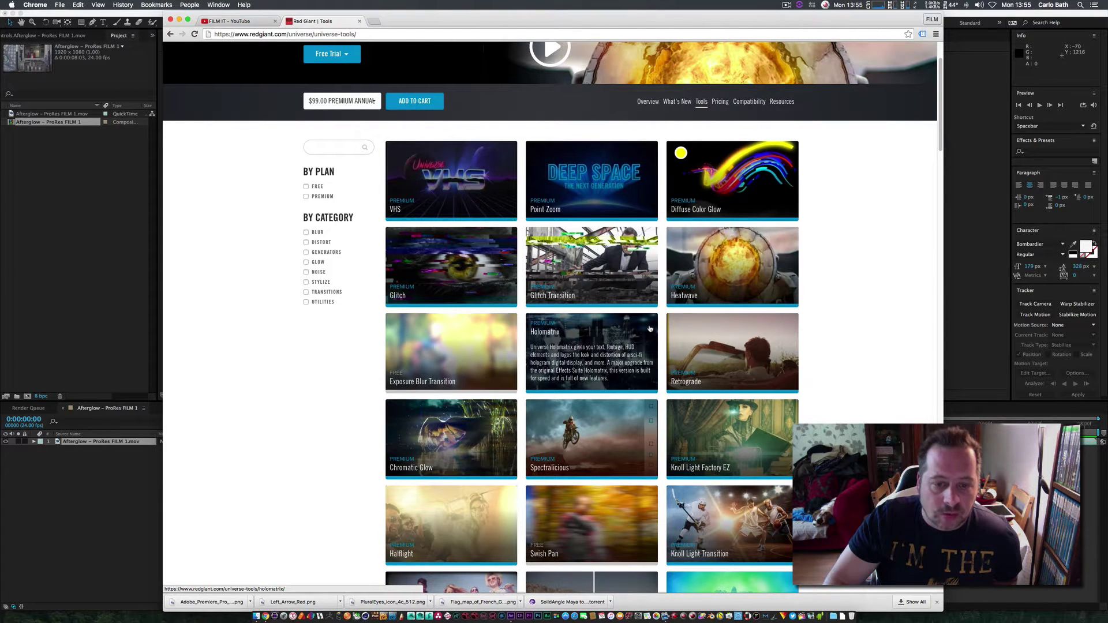
pyautogui.scroll(-3, 650, 329)
pyautogui.scroll(-3, 650, 328)
pyautogui.scroll(-4, 649, 329)
pyautogui.scroll(10, 650, 329)
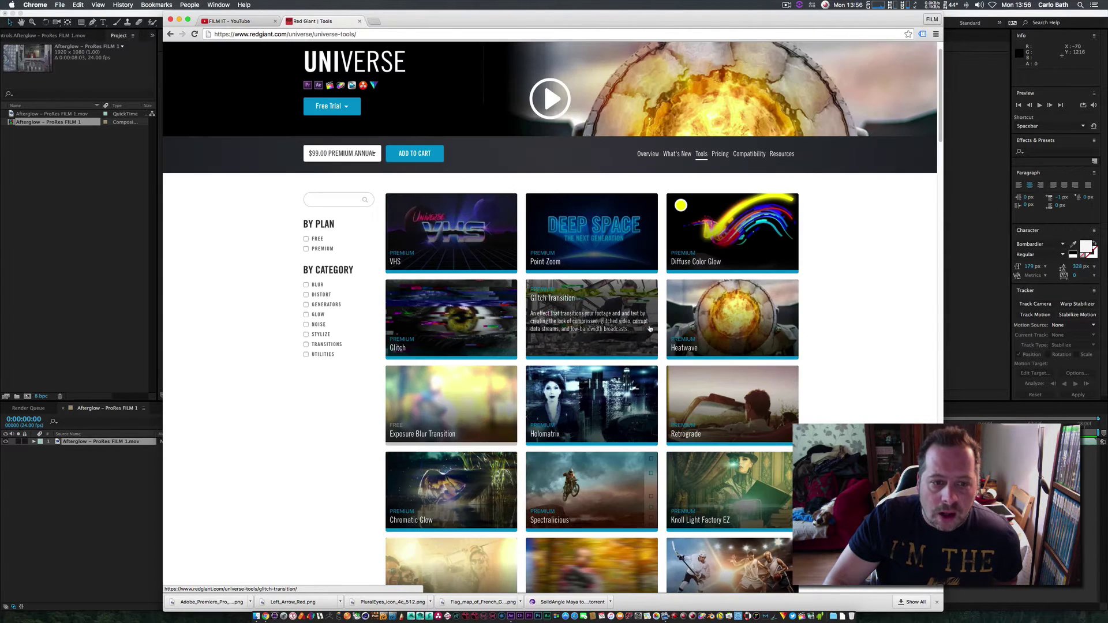
pyautogui.scroll(-1, 650, 329)
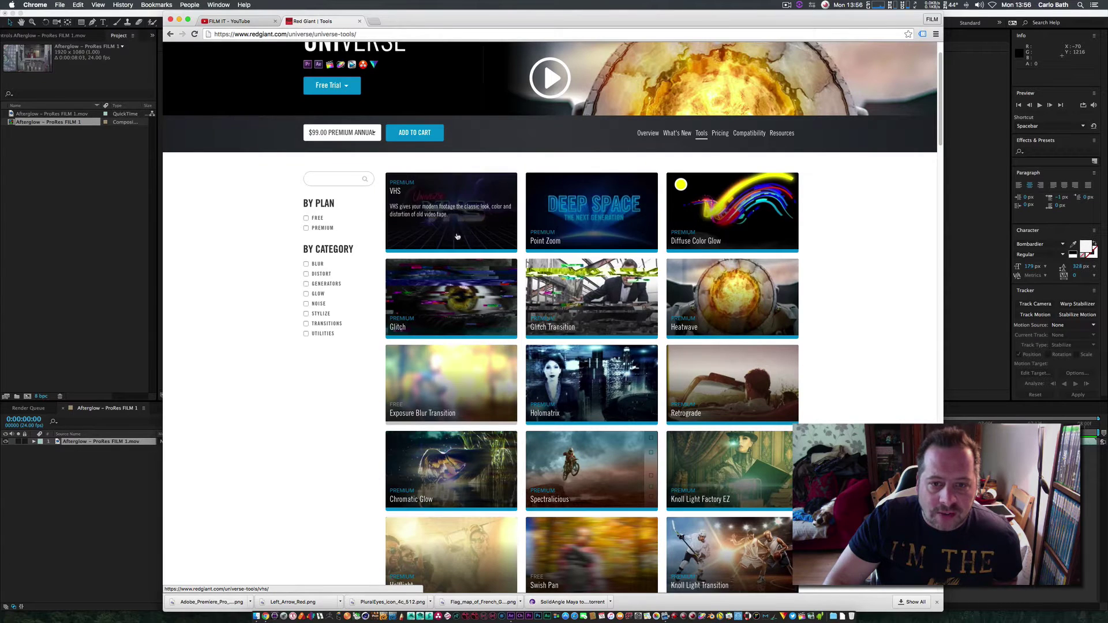
pyautogui.scroll(-3, 629, 365)
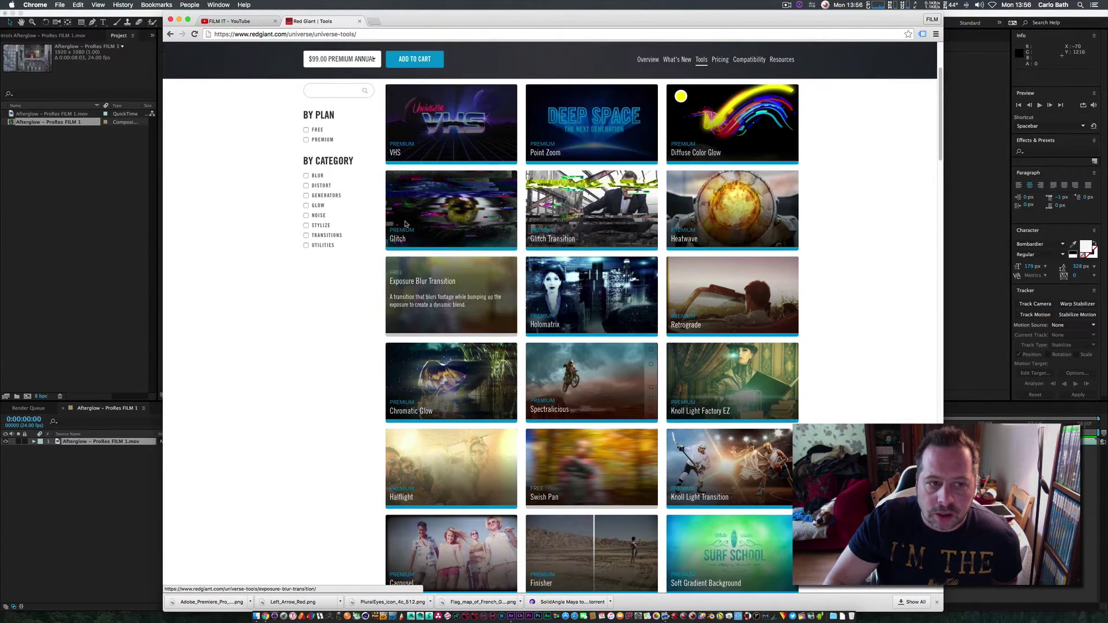
# - Filter the list by the FREE plan and browse results like Swish Pan and Edge Glow
pyautogui.click(306, 130)
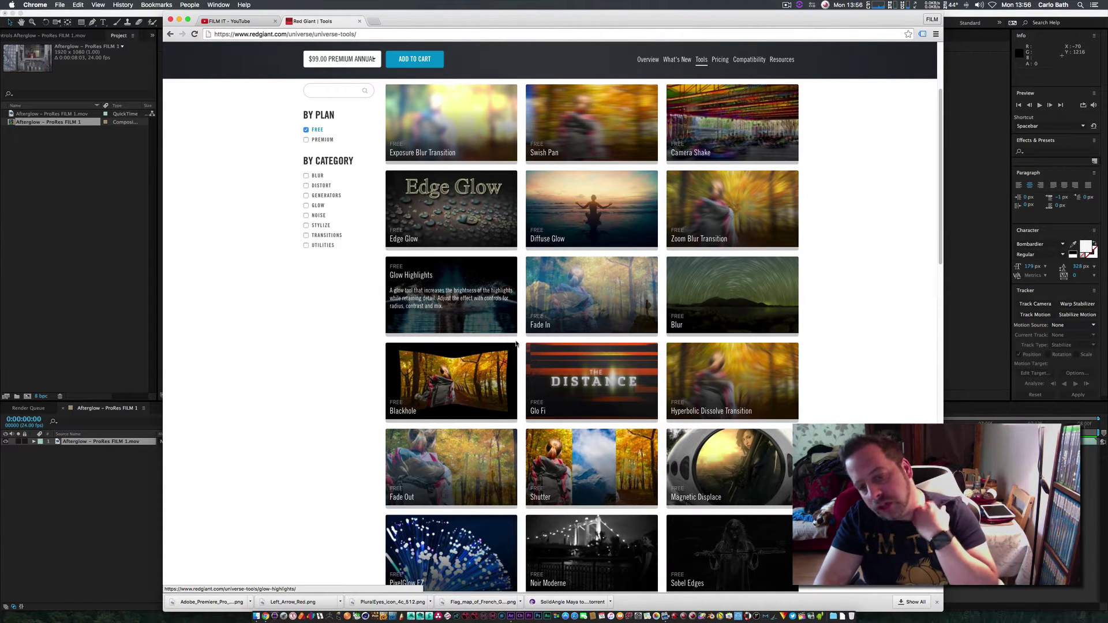
pyautogui.scroll(-3, 574, 399)
pyautogui.scroll(-10, 574, 404)
pyautogui.scroll(-13, 574, 402)
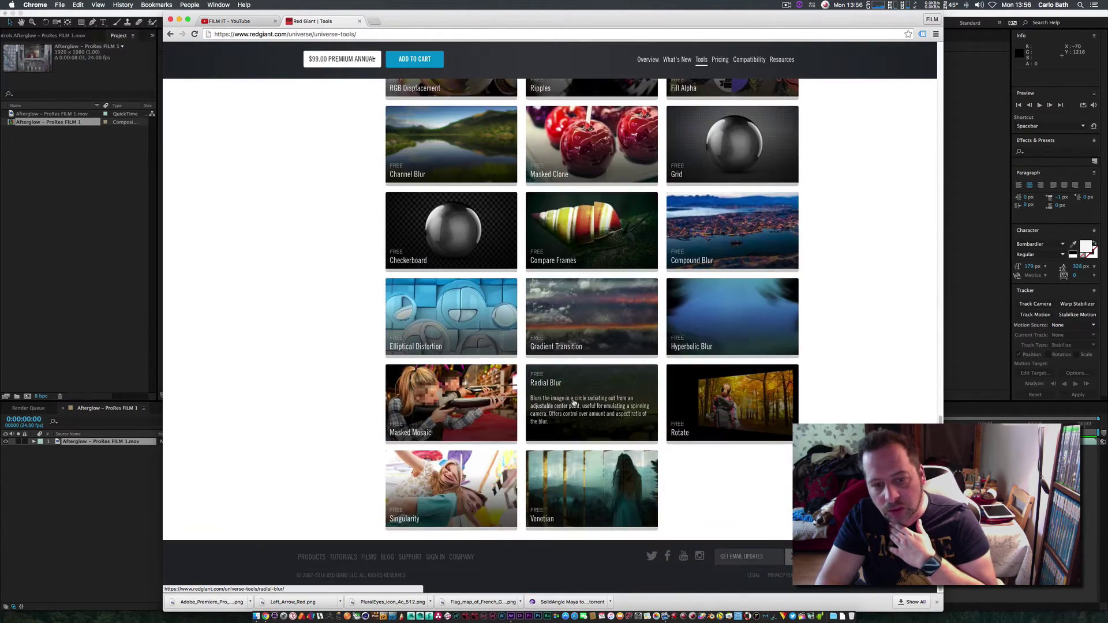
pyautogui.scroll(20, 575, 402)
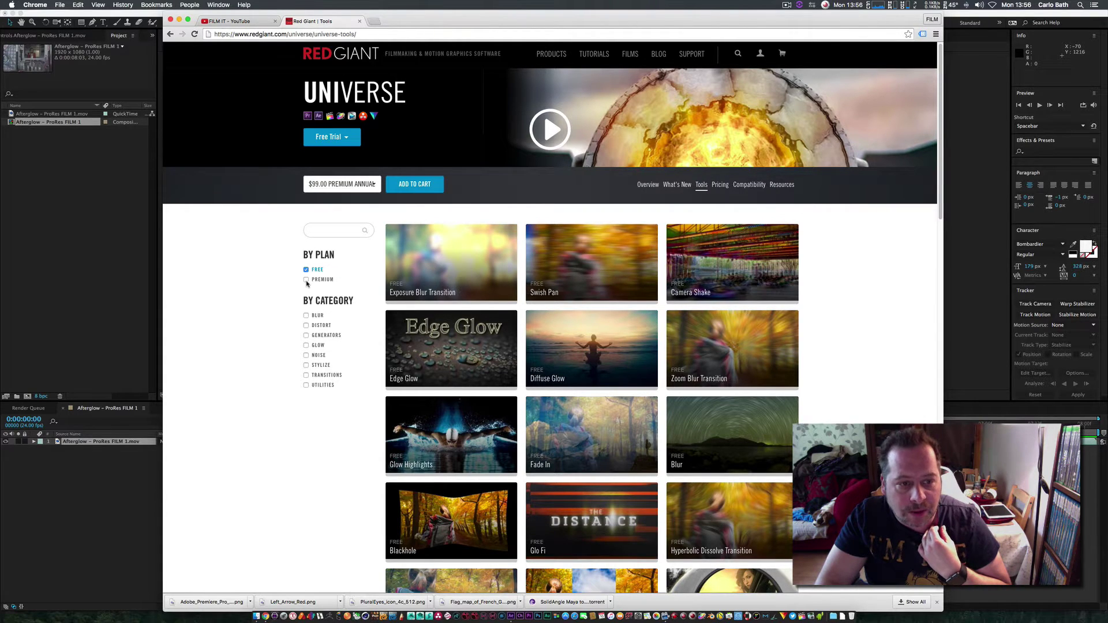
# - Show only PREMIUM Universe plugins and scroll through them
pyautogui.click(307, 280)
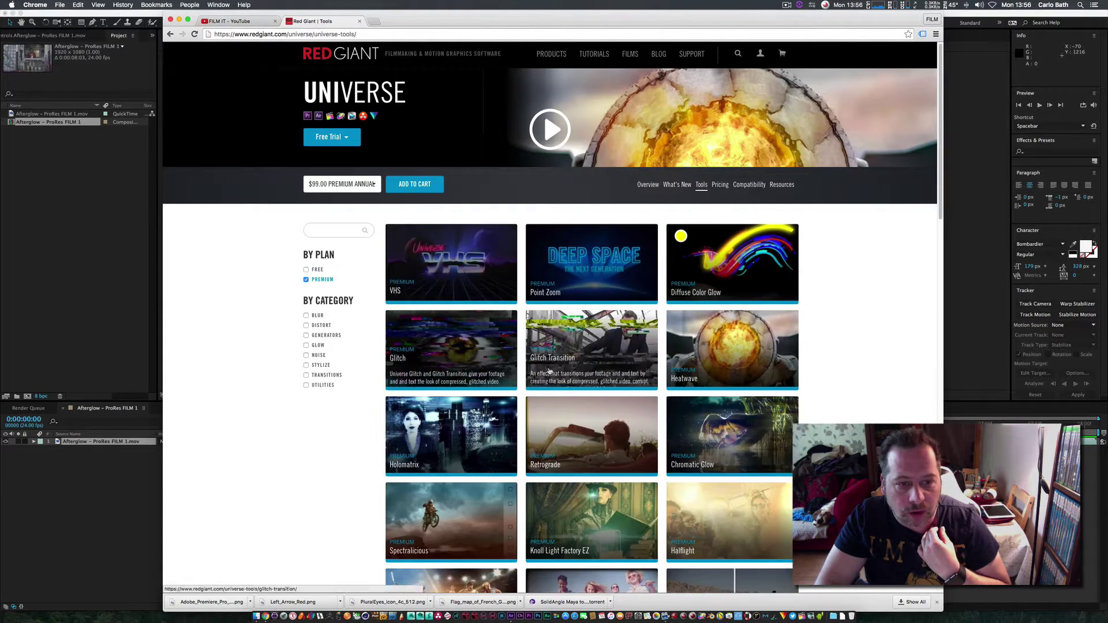
pyautogui.scroll(-1, 450, 434)
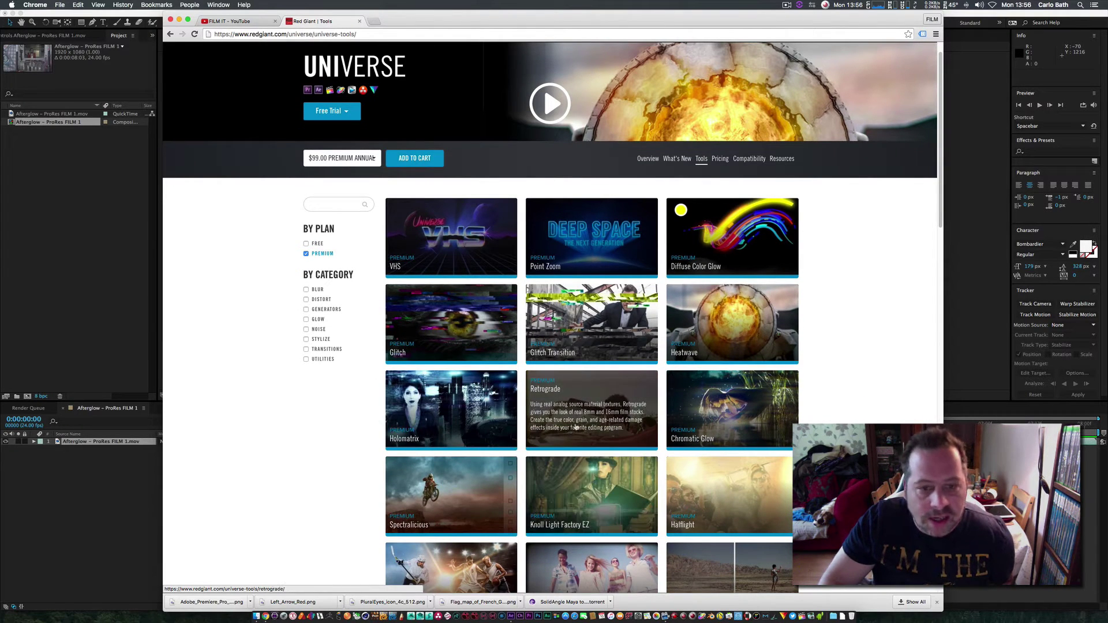
pyautogui.scroll(-5, 576, 427)
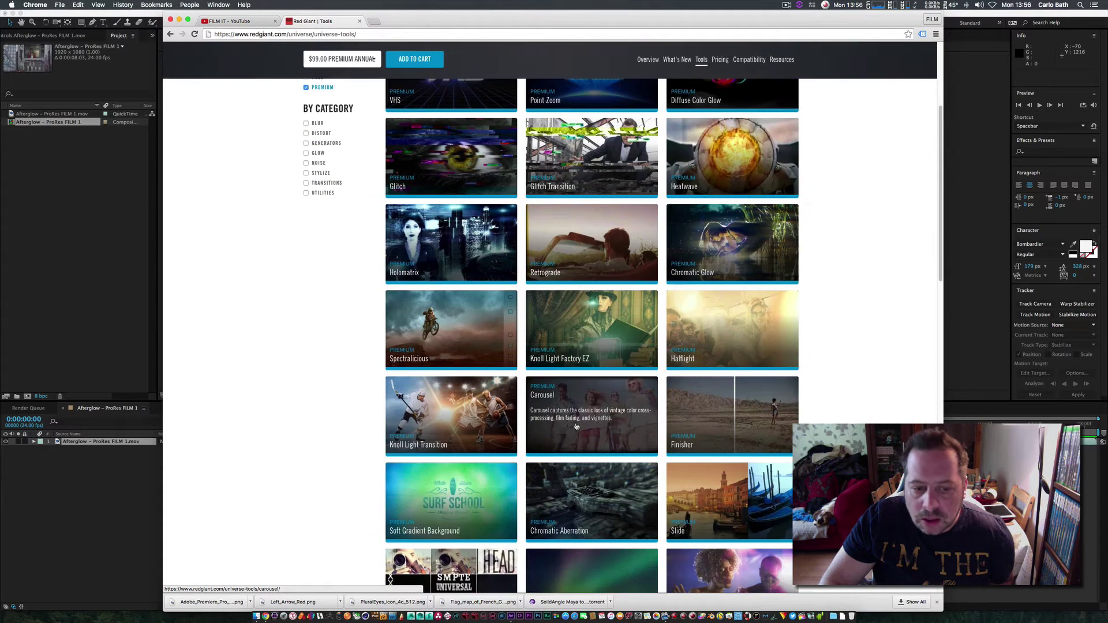
pyautogui.scroll(-7, 576, 428)
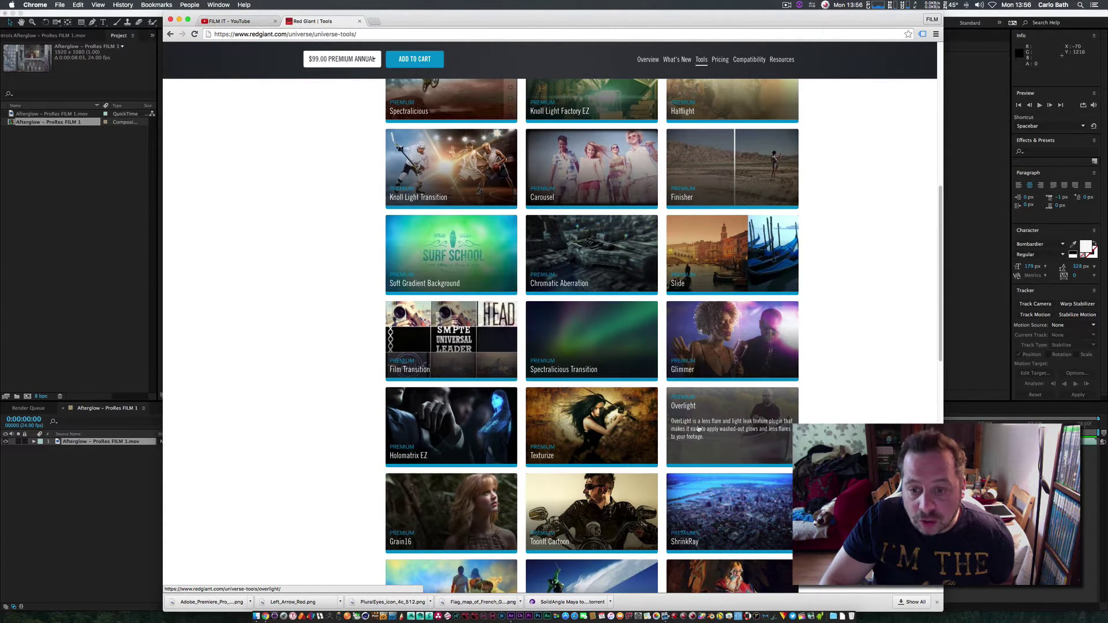
pyautogui.scroll(-2, 676, 430)
pyautogui.scroll(-6, 524, 431)
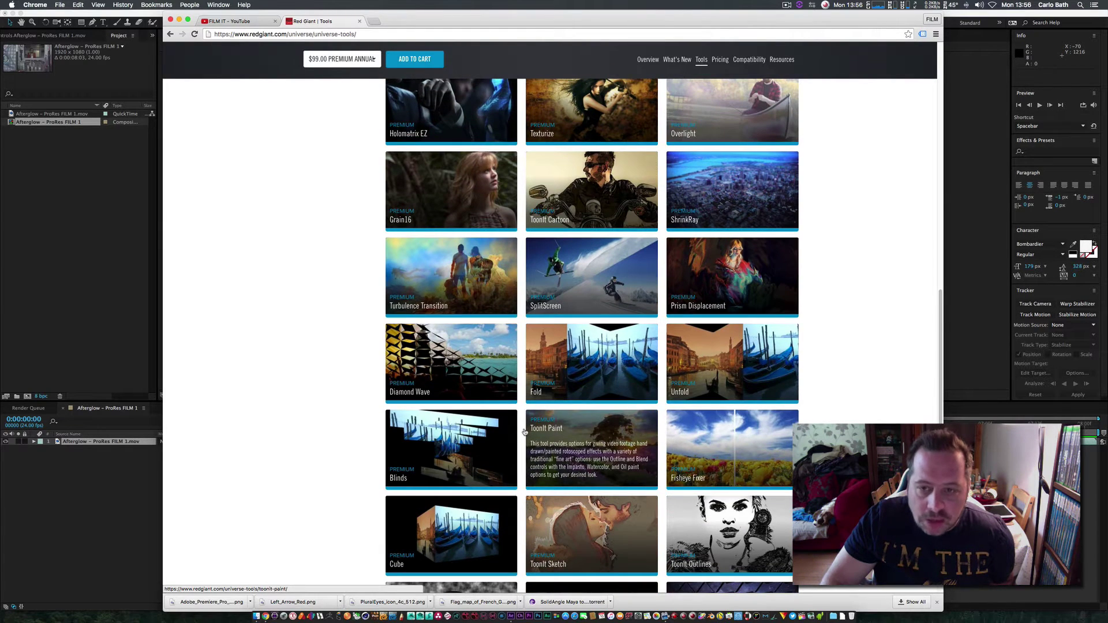
pyautogui.scroll(5, 524, 432)
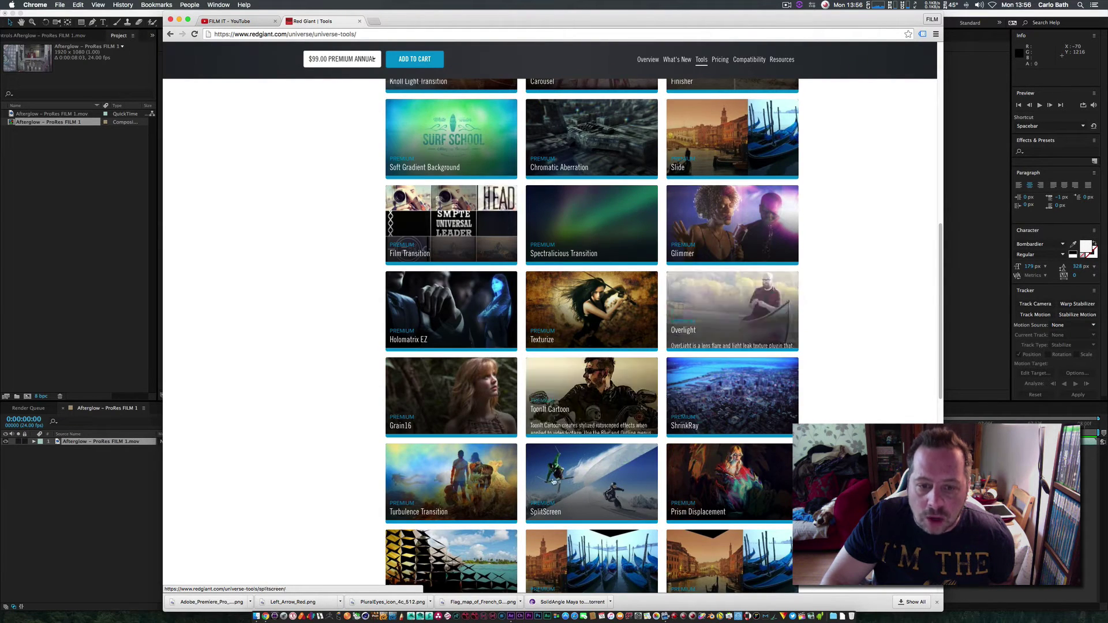
pyautogui.scroll(-9, 553, 481)
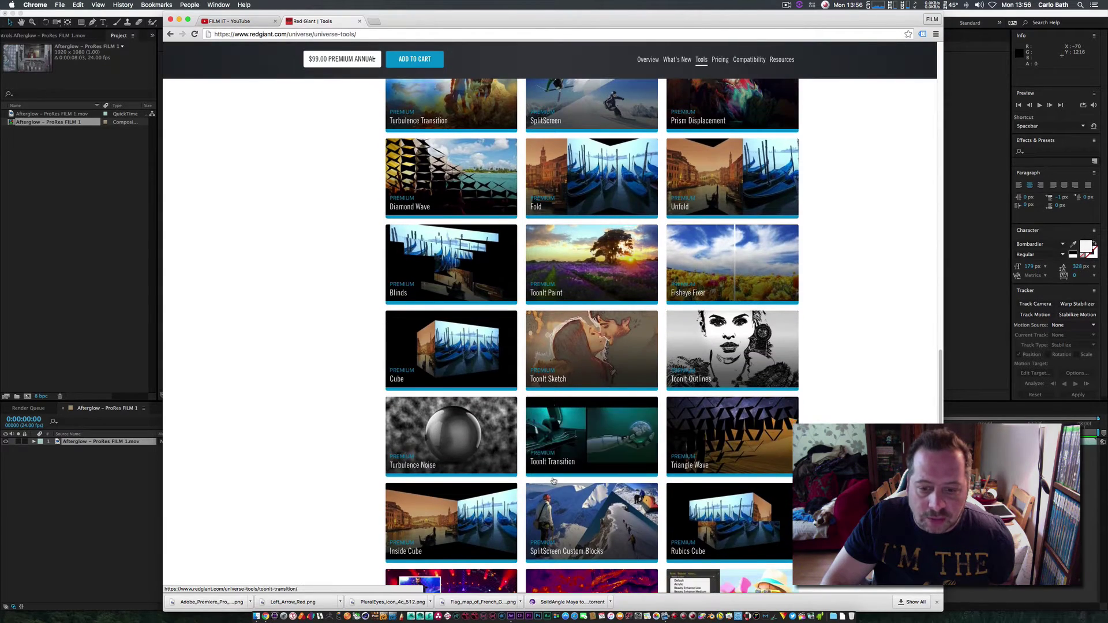
pyautogui.scroll(-5, 553, 482)
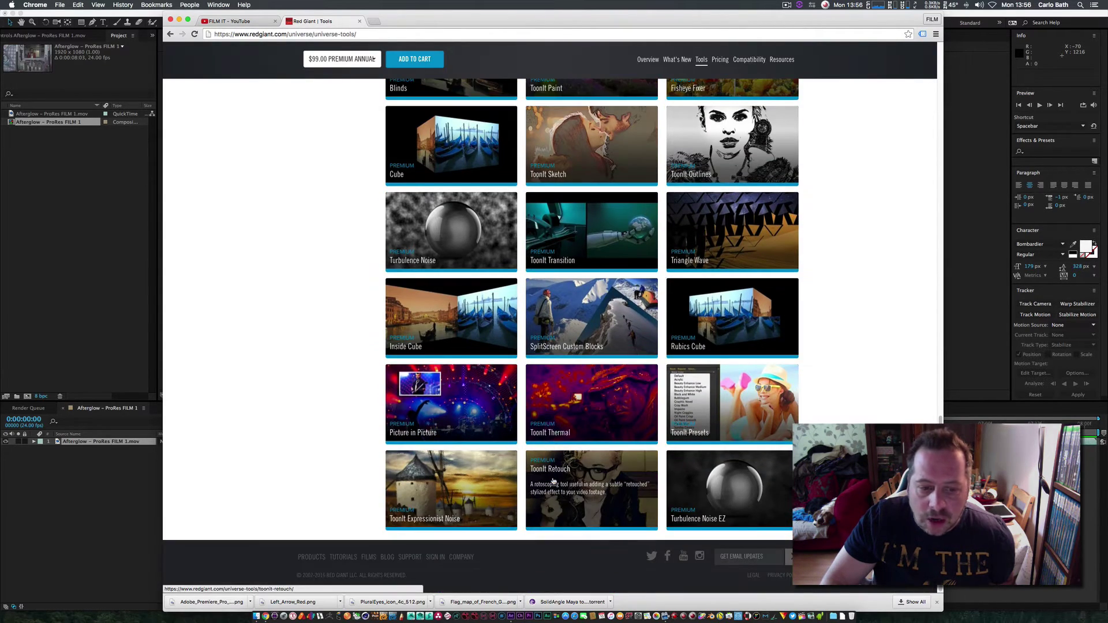
pyautogui.scroll(20, 553, 481)
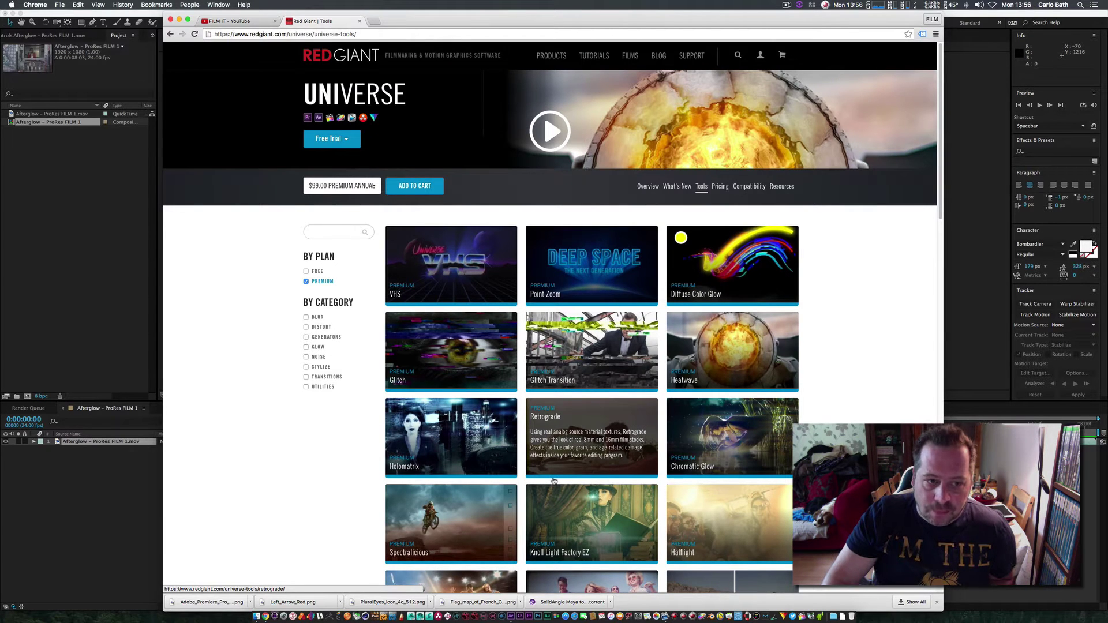
# - Tick FREE again so both Free and Premium plugins are listed, then browse them
pyautogui.click(306, 272)
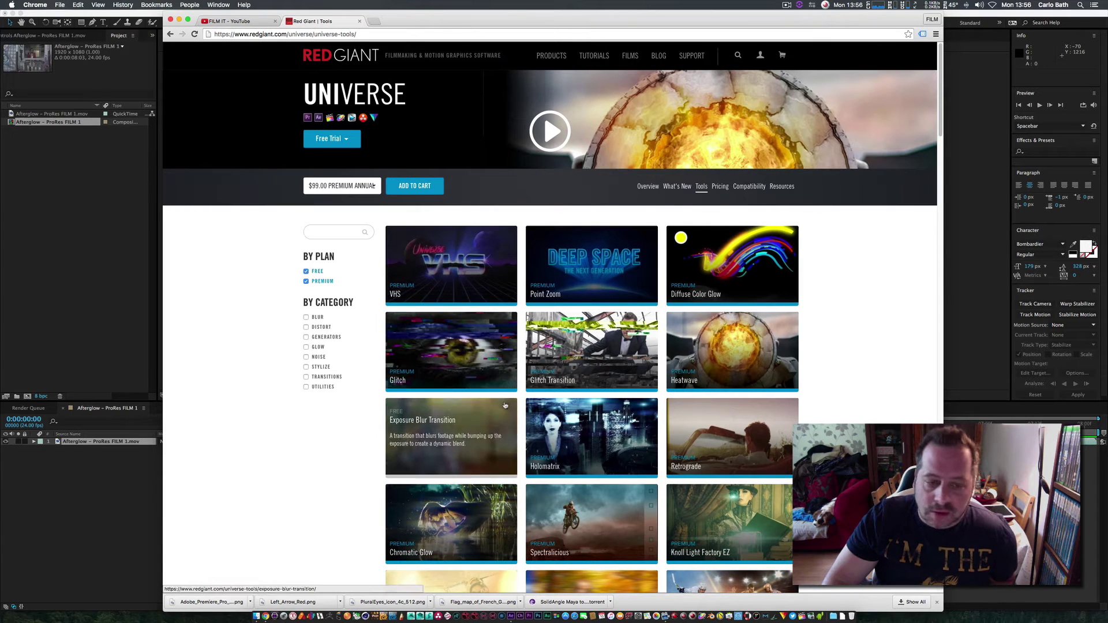
pyautogui.scroll(-2, 504, 401)
pyautogui.scroll(-5, 504, 405)
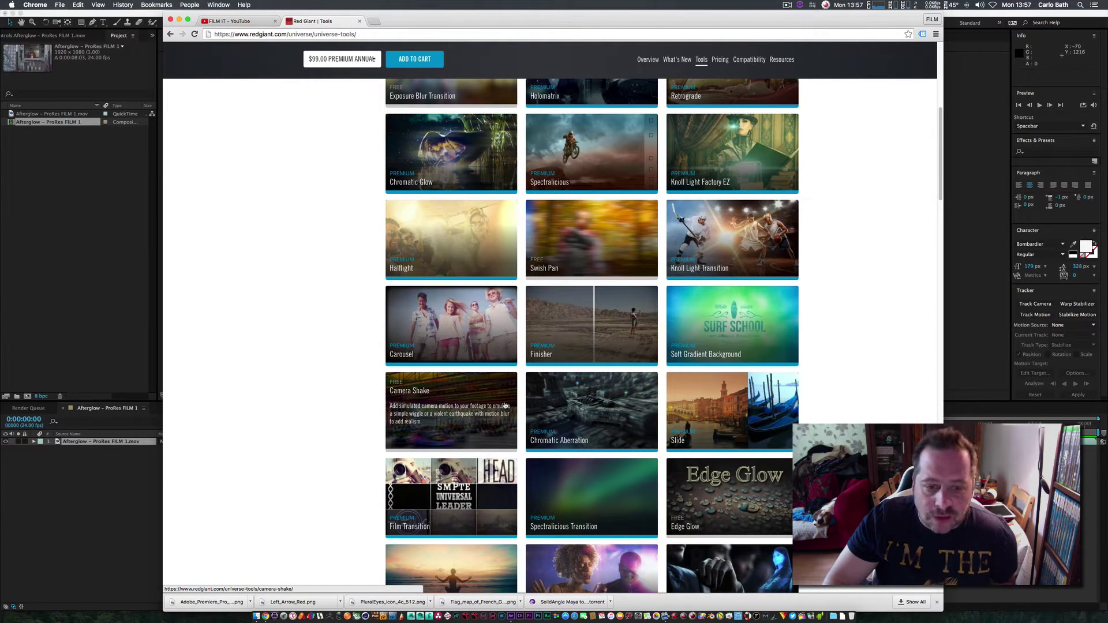
pyautogui.scroll(-3, 504, 405)
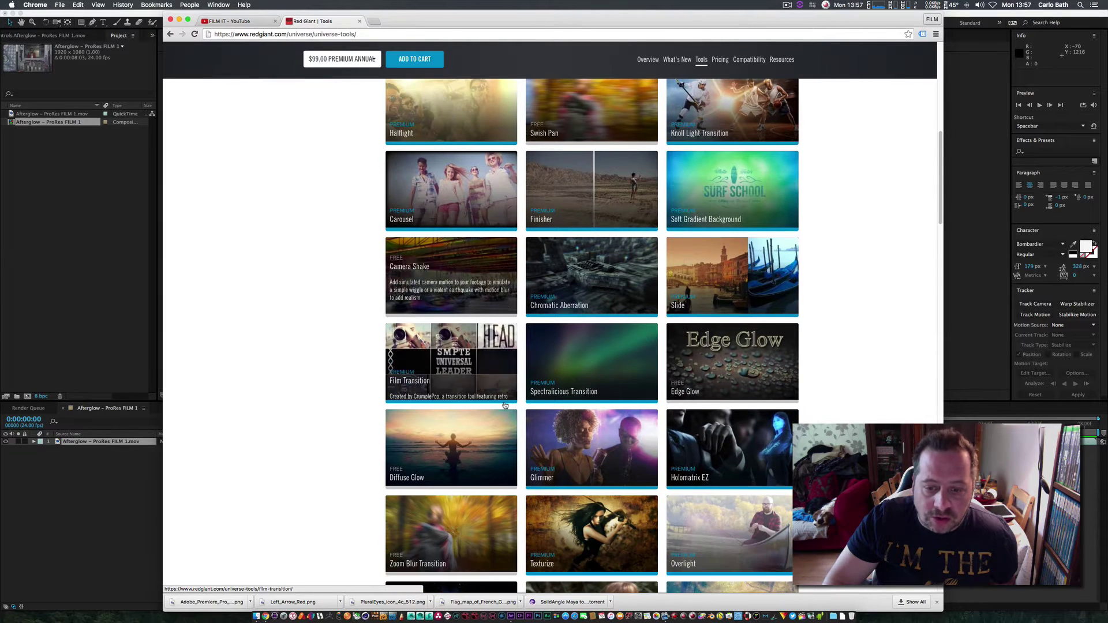
pyautogui.scroll(-1, 468, 403)
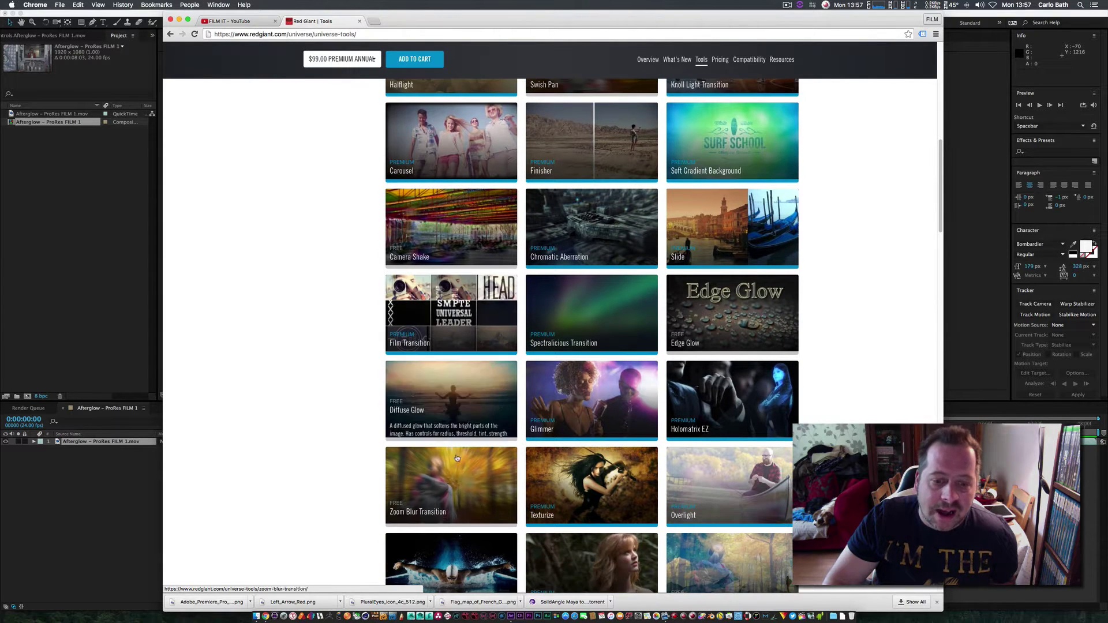
pyautogui.scroll(-2, 456, 460)
pyautogui.scroll(-2, 456, 453)
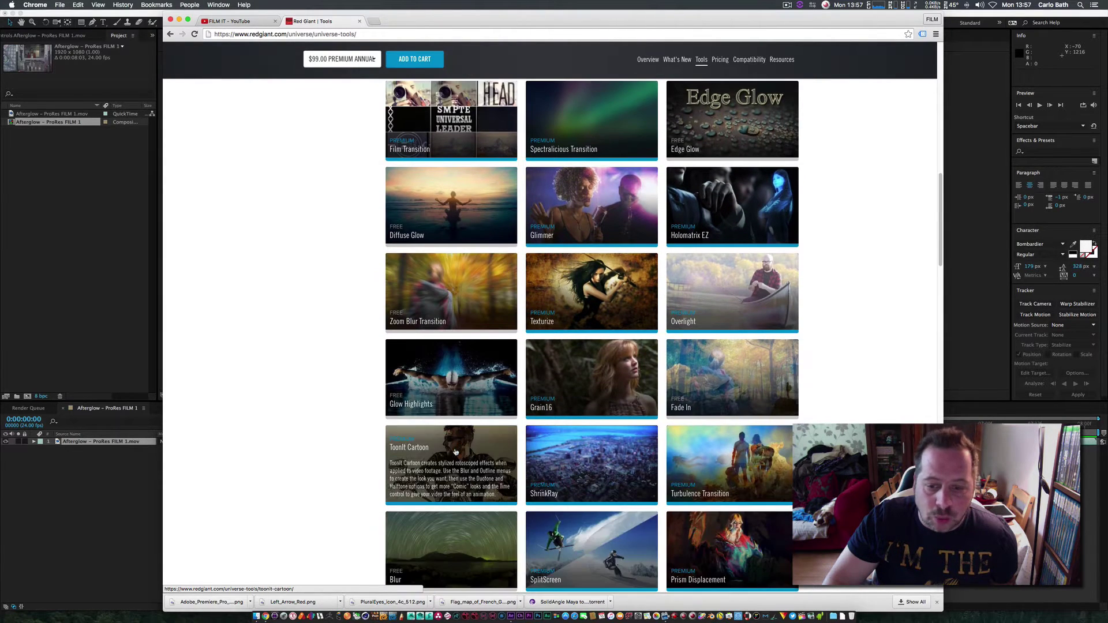
pyautogui.scroll(10, 456, 452)
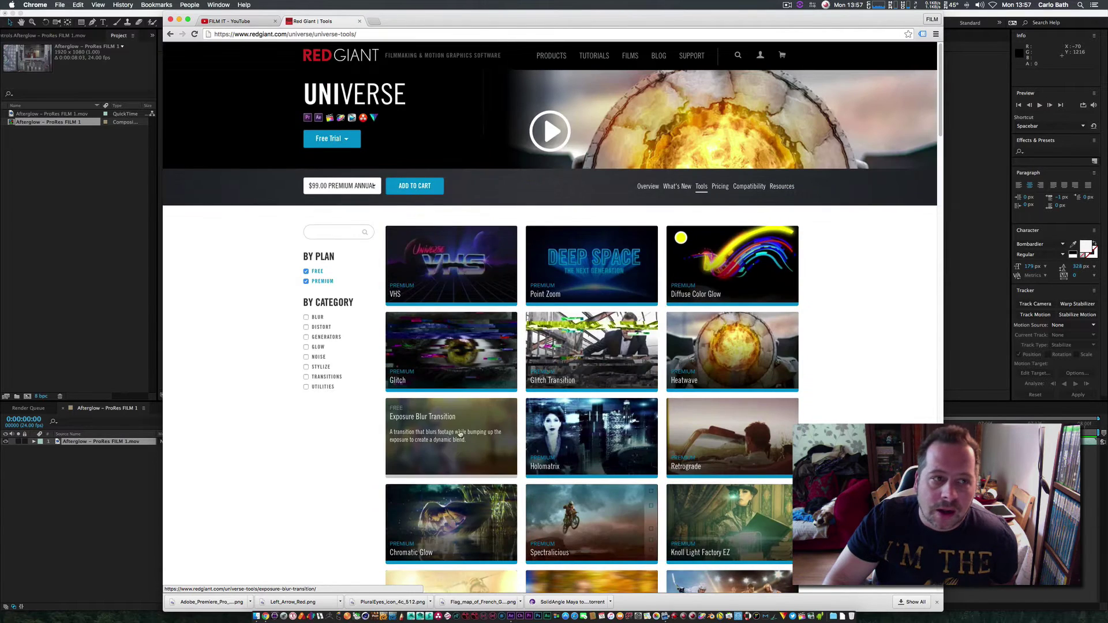
# - Switch from Chrome to After Effects showing the Afterglow – ProRes FILM 1 composition
pyautogui.click(179, 21)
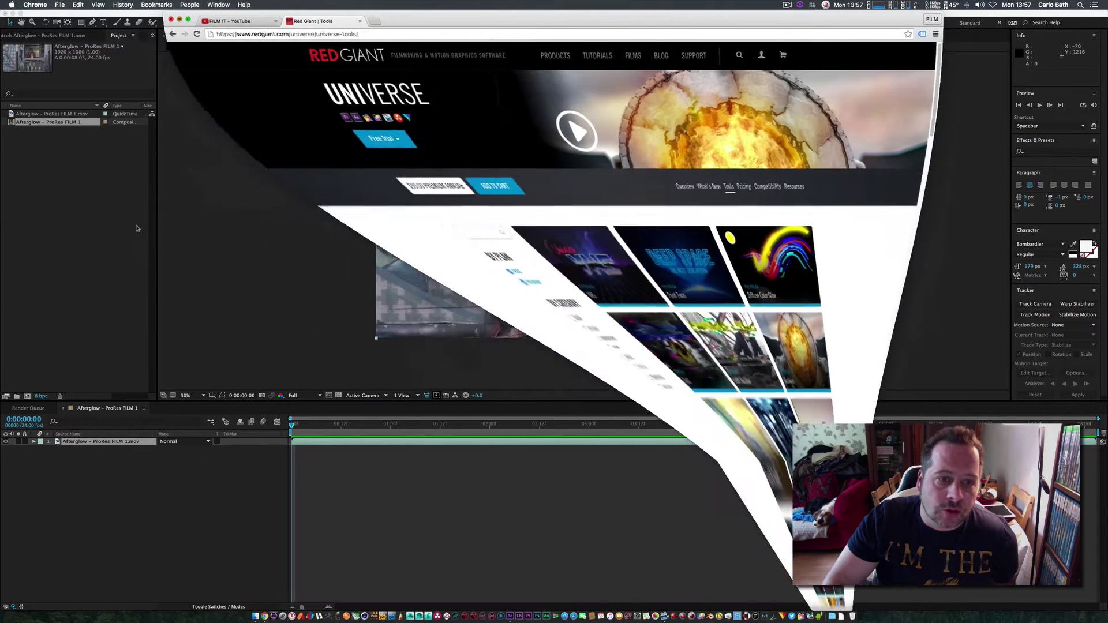
pyautogui.click(291, 433)
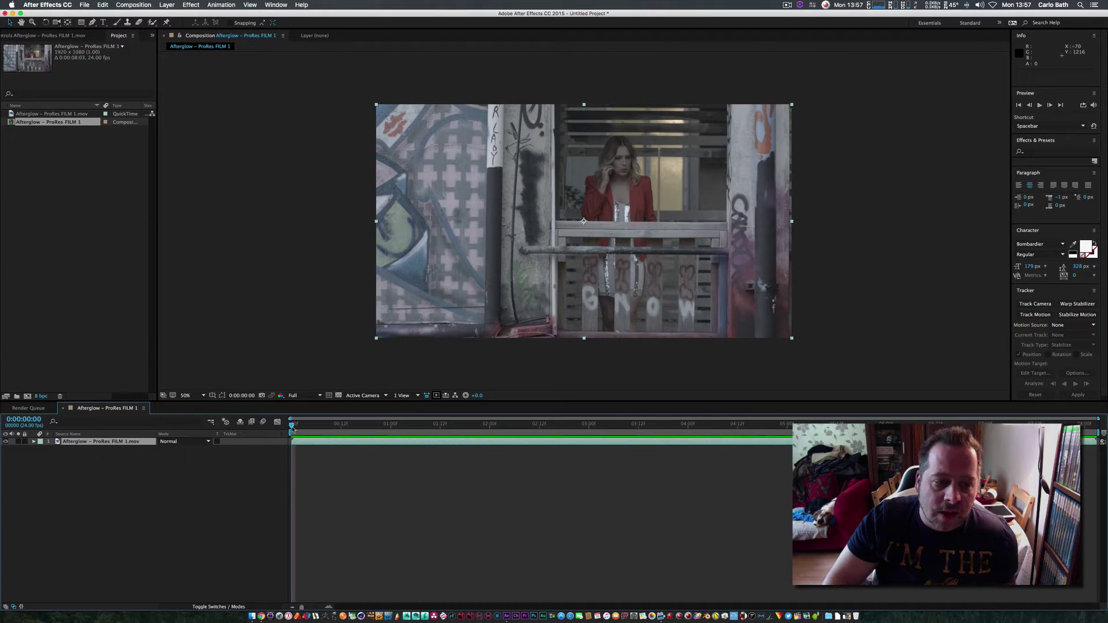
pyautogui.click(292, 428)
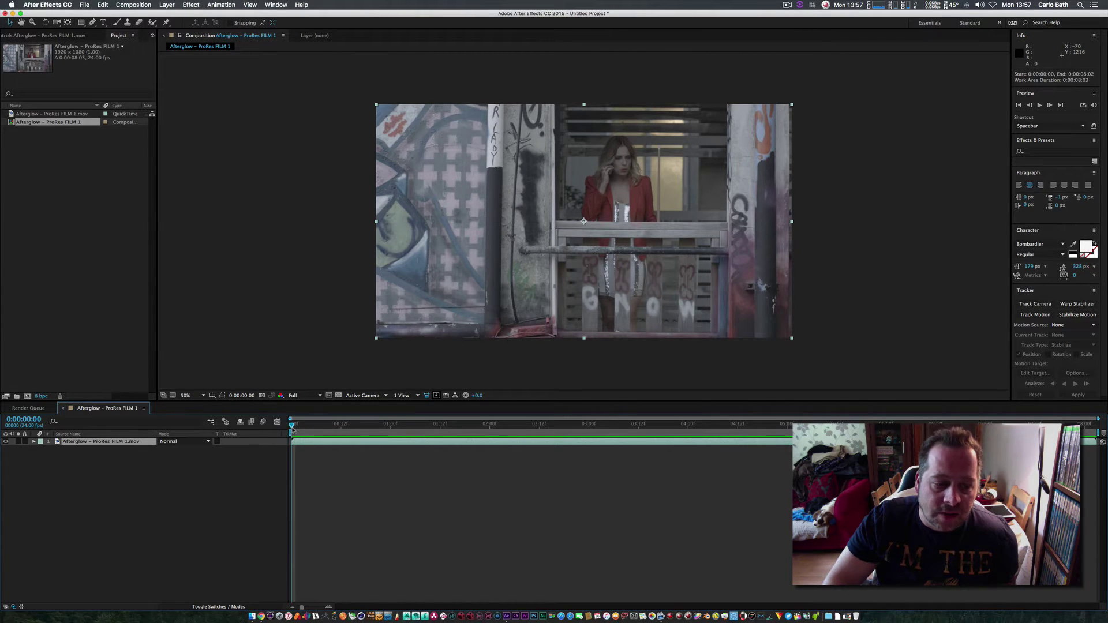
pyautogui.click(260, 615)
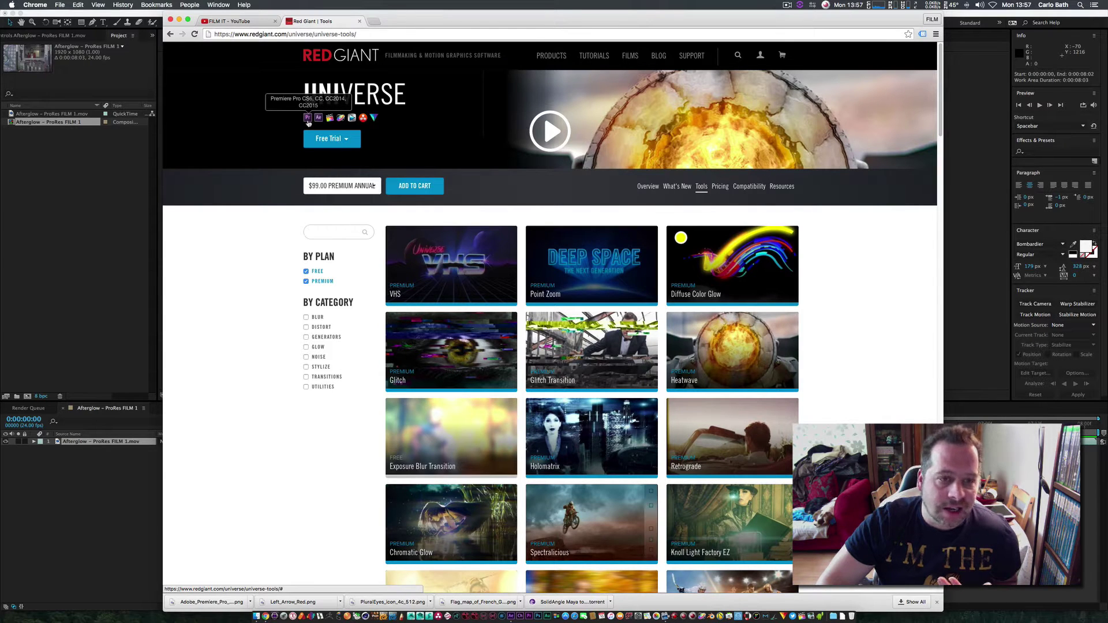
pyautogui.click(179, 20)
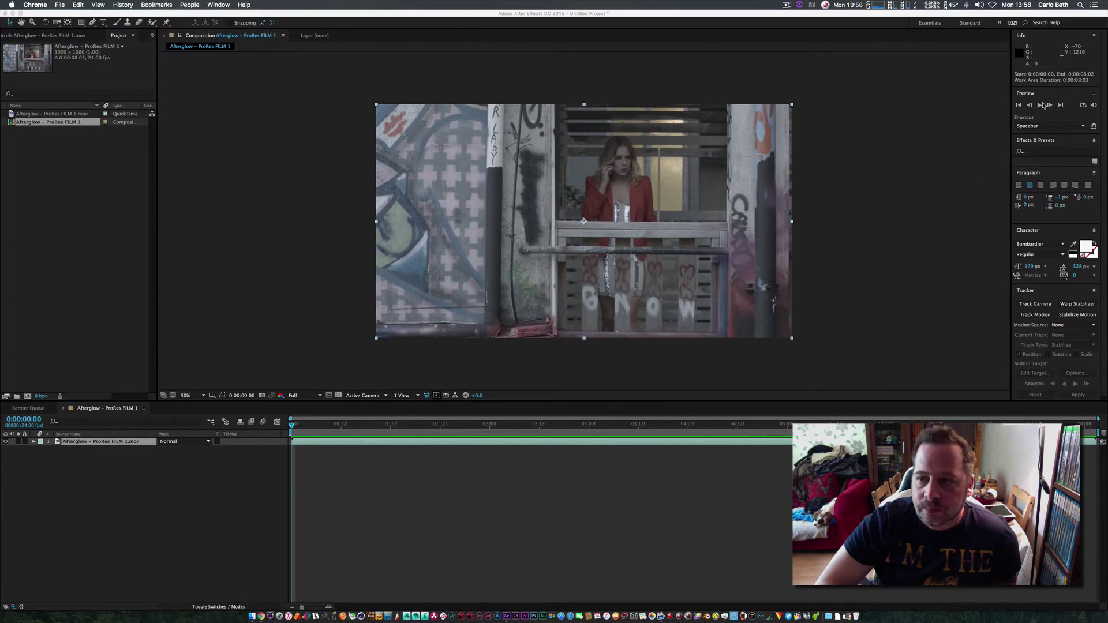
# - Preview the balcony clip, then return the time indicator to frame 0
pyautogui.click(1041, 107)
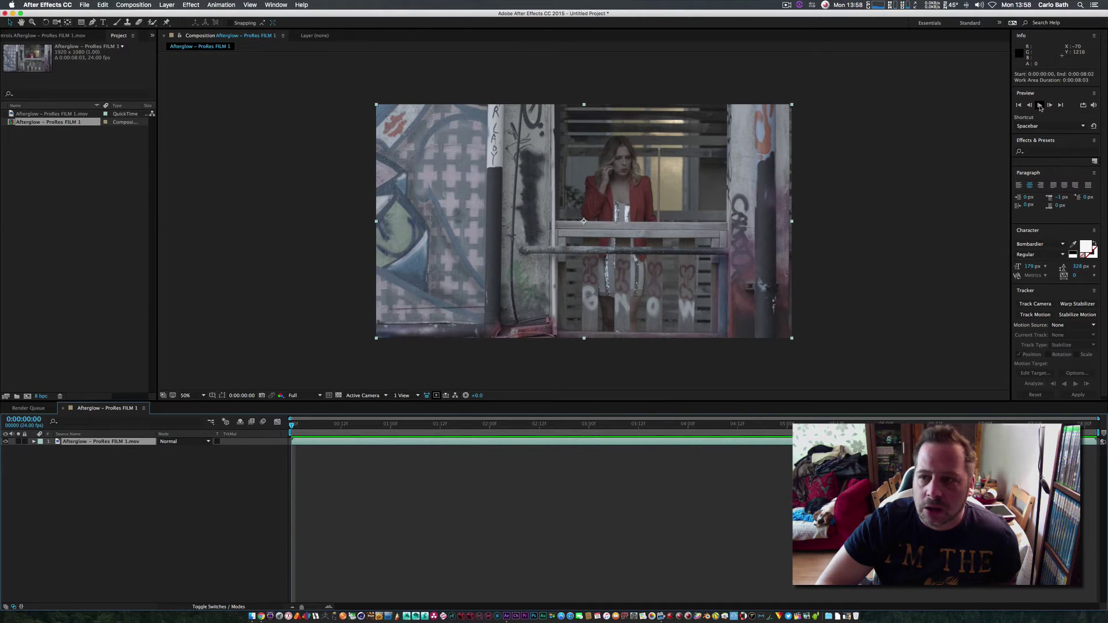
pyautogui.click(1040, 106)
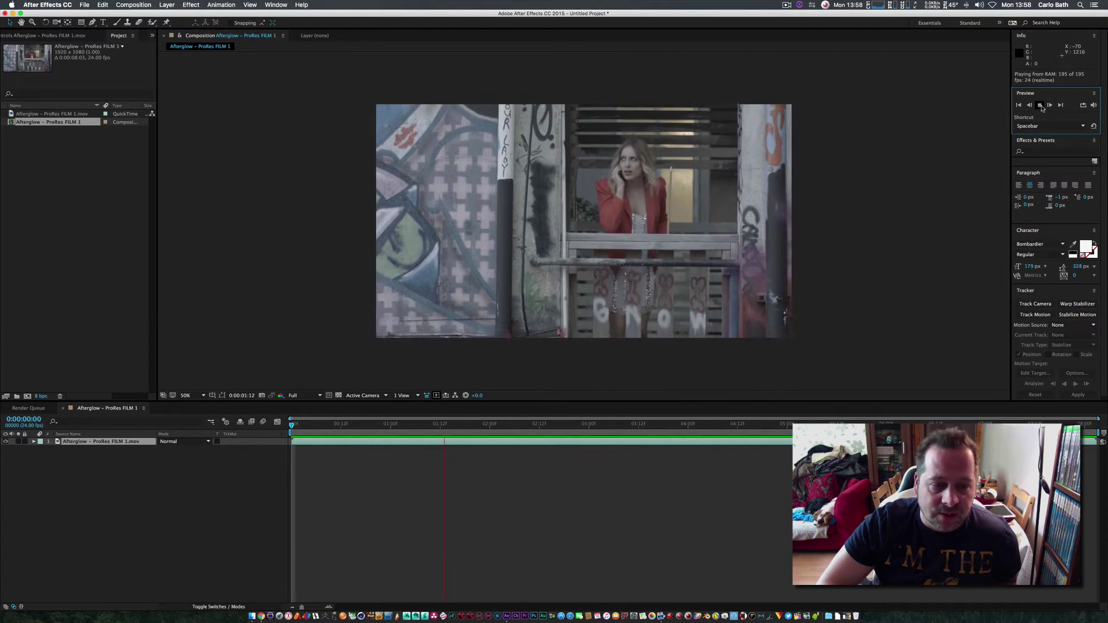
pyautogui.click(1041, 107)
pyautogui.moveTo(460, 429); pyautogui.dragTo(291, 427)
# - Browse the Effect menu to the Universe CrumplePop group with OverLight
pyautogui.click(191, 4)
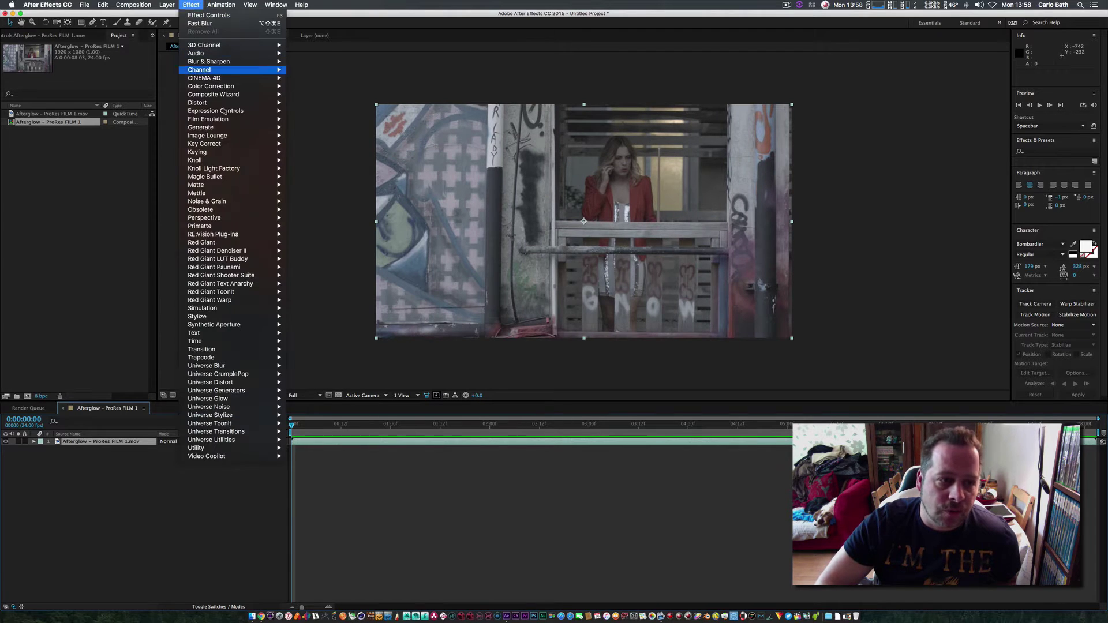
pyautogui.moveTo(255, 235)
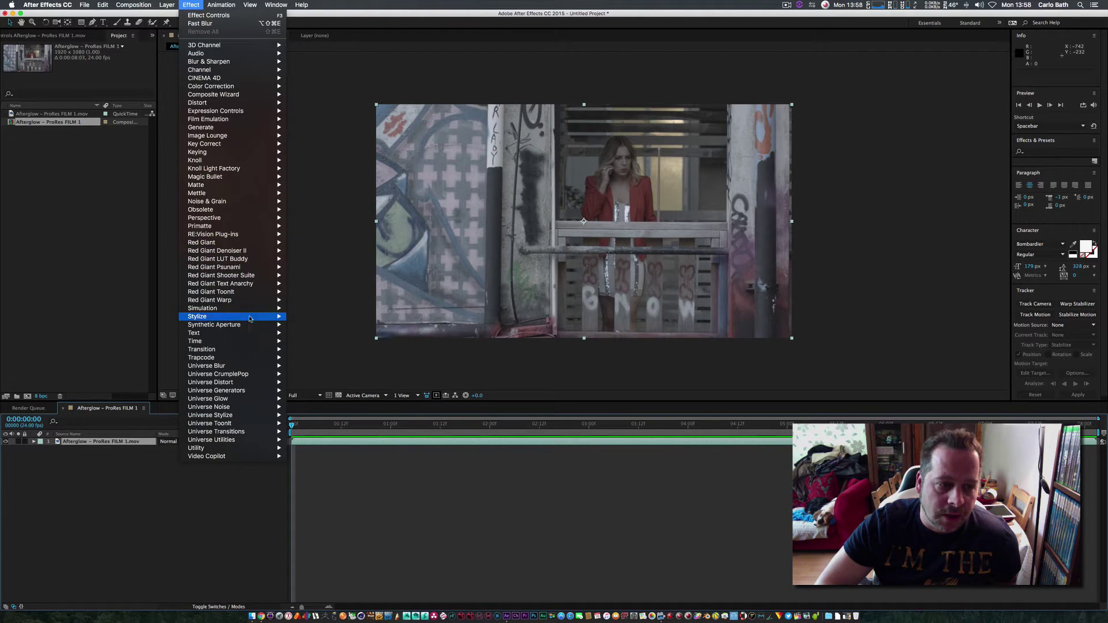
pyautogui.moveTo(247, 374)
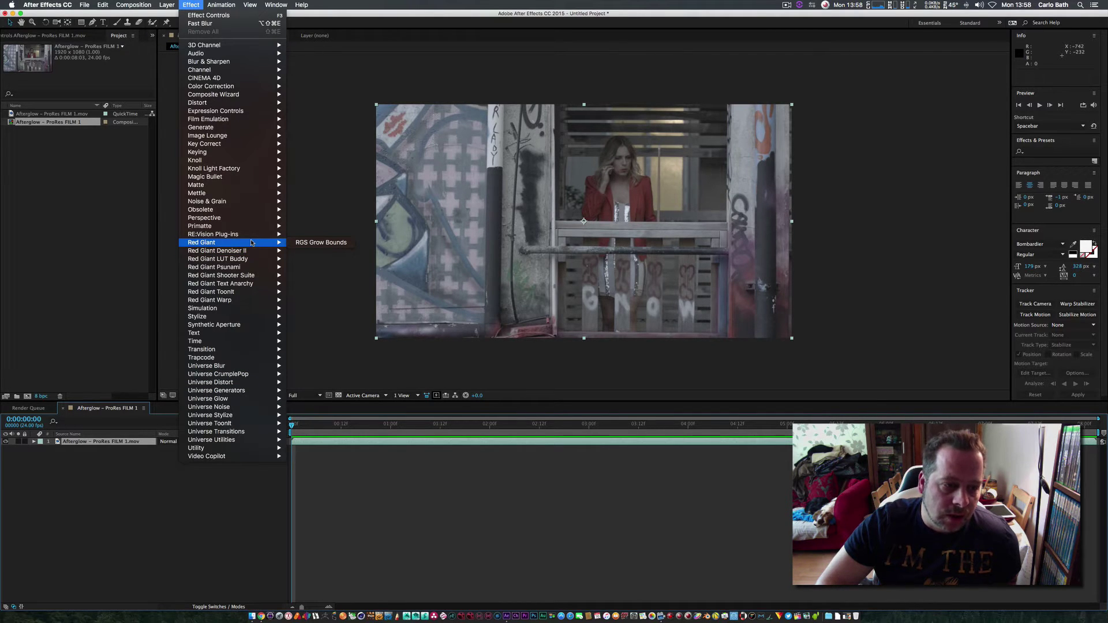
pyautogui.moveTo(250, 308)
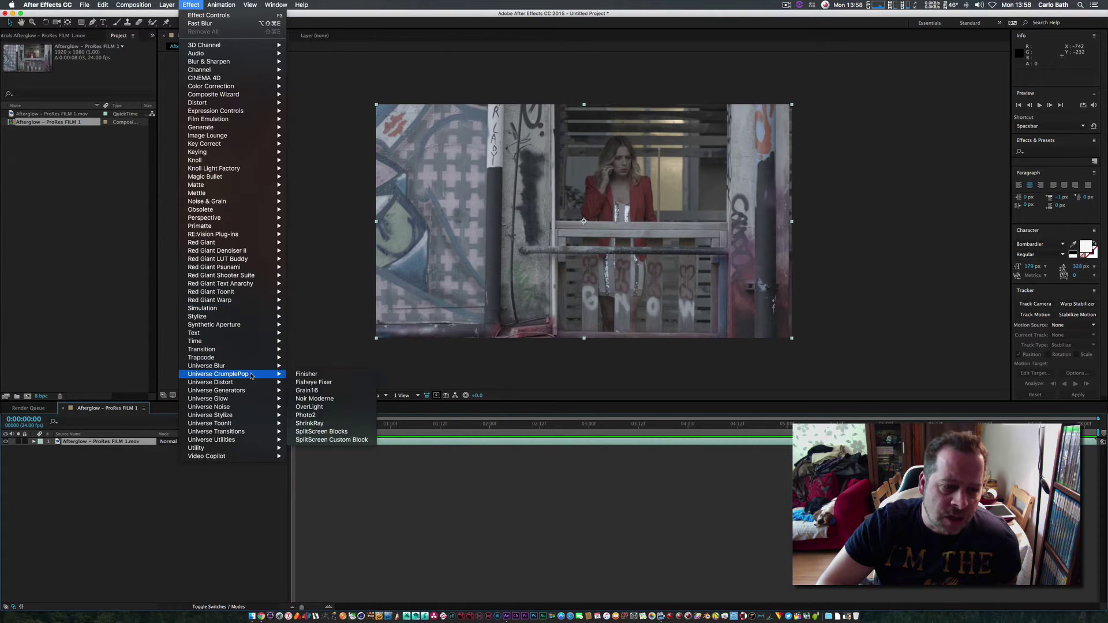
pyautogui.click(324, 408)
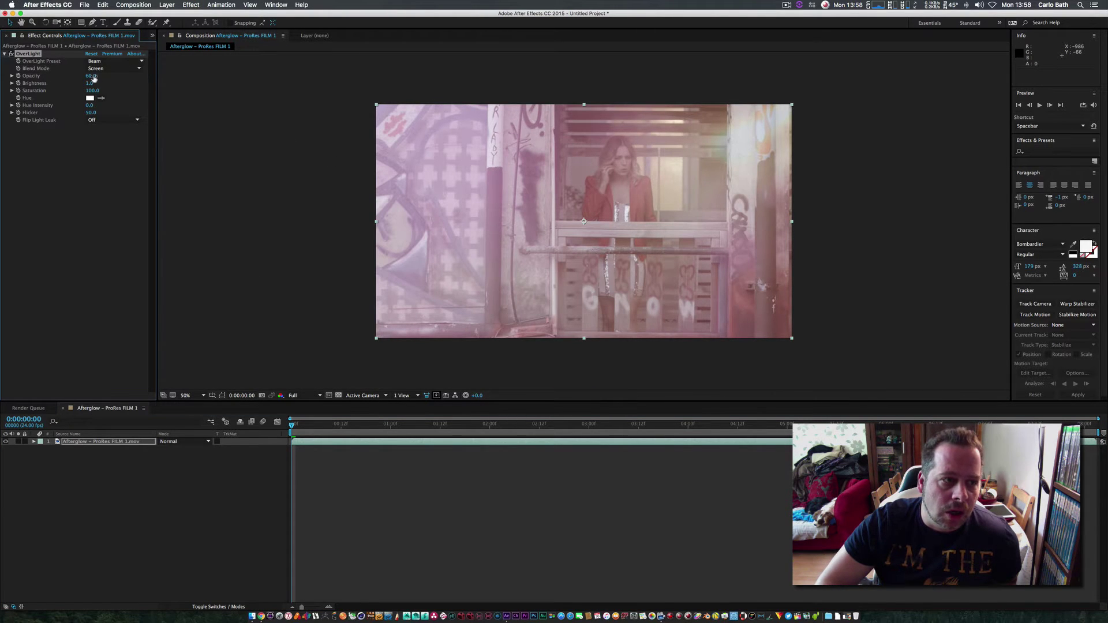
pyautogui.moveTo(94, 78); pyautogui.dragTo(83, 77)
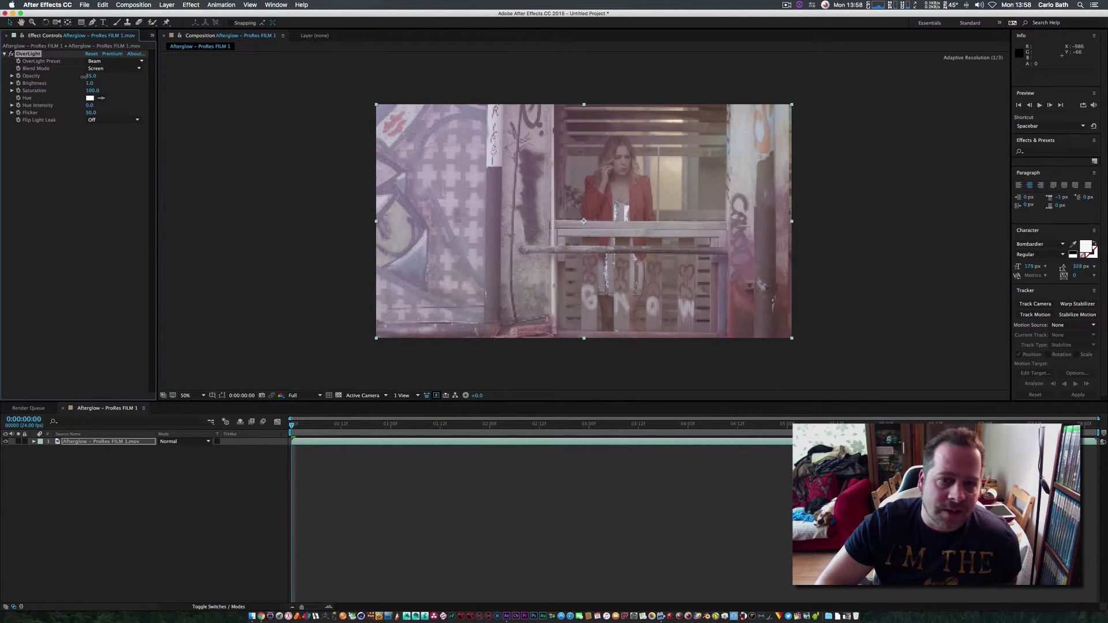
pyautogui.click(129, 62)
pyautogui.click(121, 95)
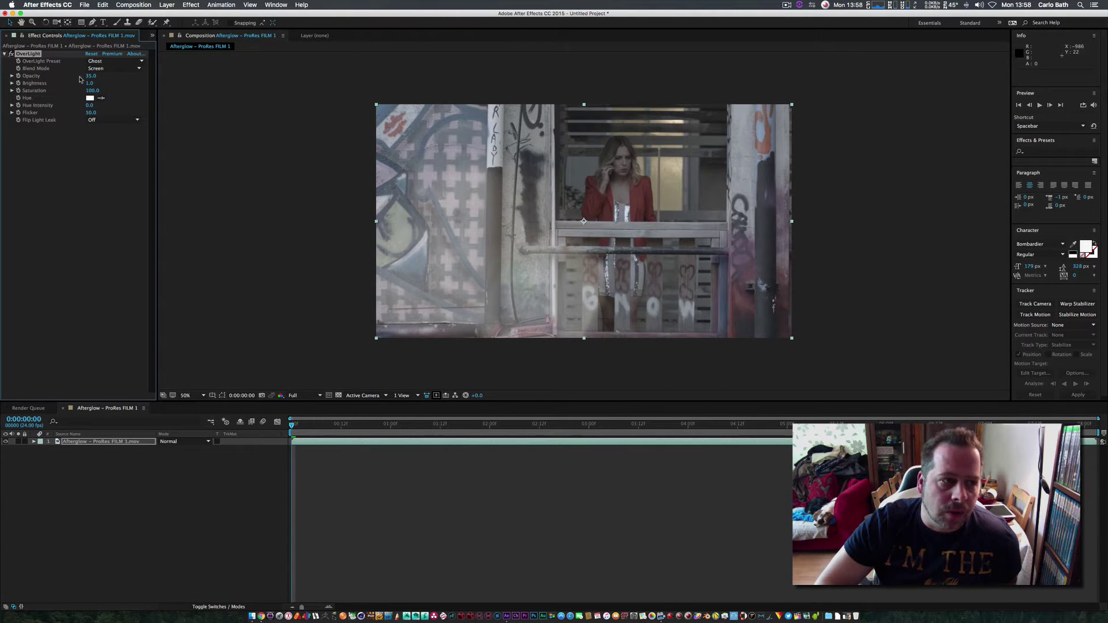
pyautogui.moveTo(90, 78); pyautogui.dragTo(101, 75)
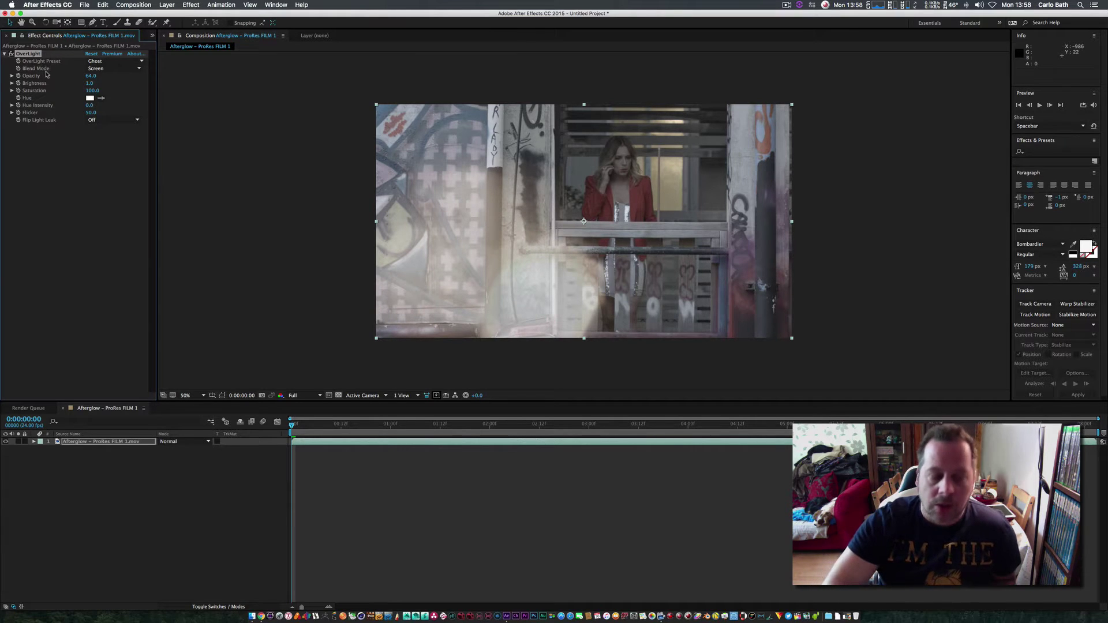
pyautogui.press('Delete')
pyautogui.click(190, 5)
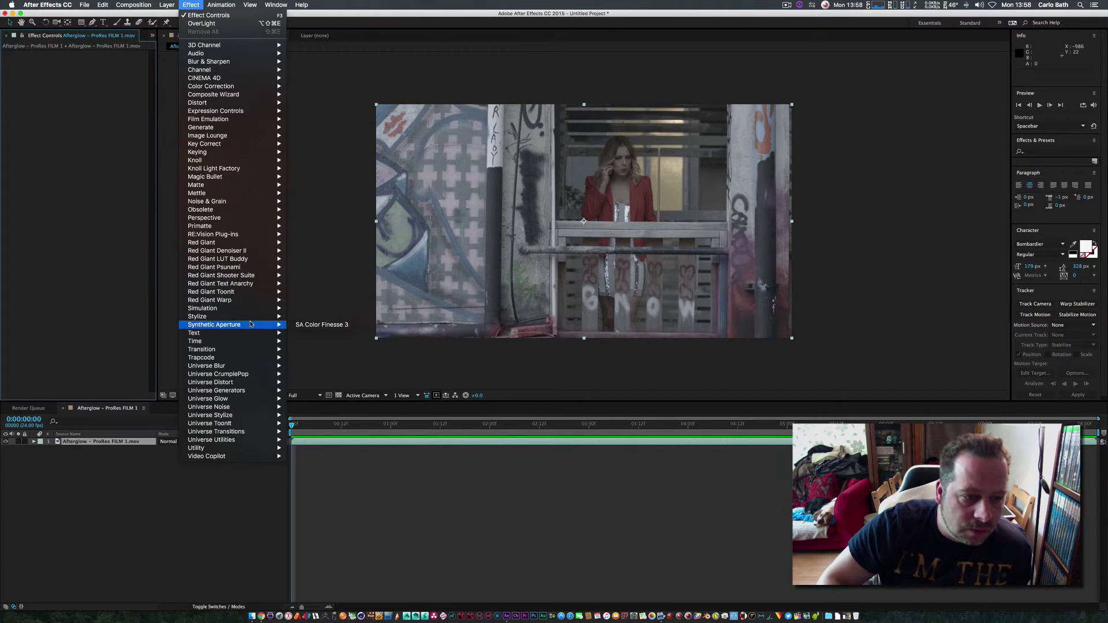
# - Apply Universe Distort > Heatwave and raise Heat Intensity to 44.0
pyautogui.moveTo(246, 318)
pyautogui.moveTo(266, 367)
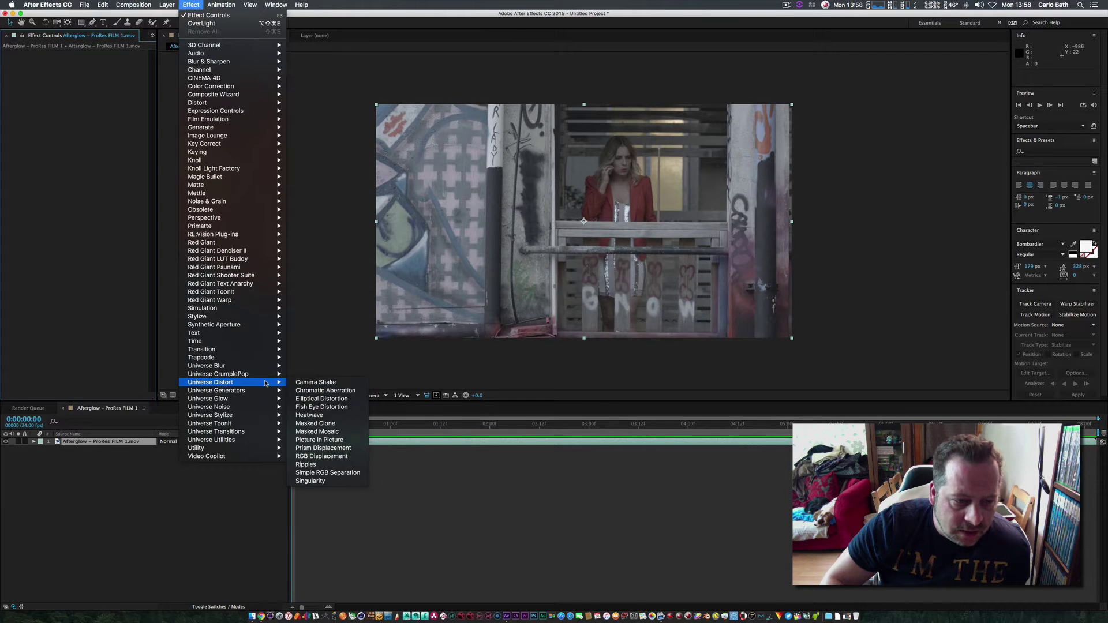
pyautogui.click(312, 415)
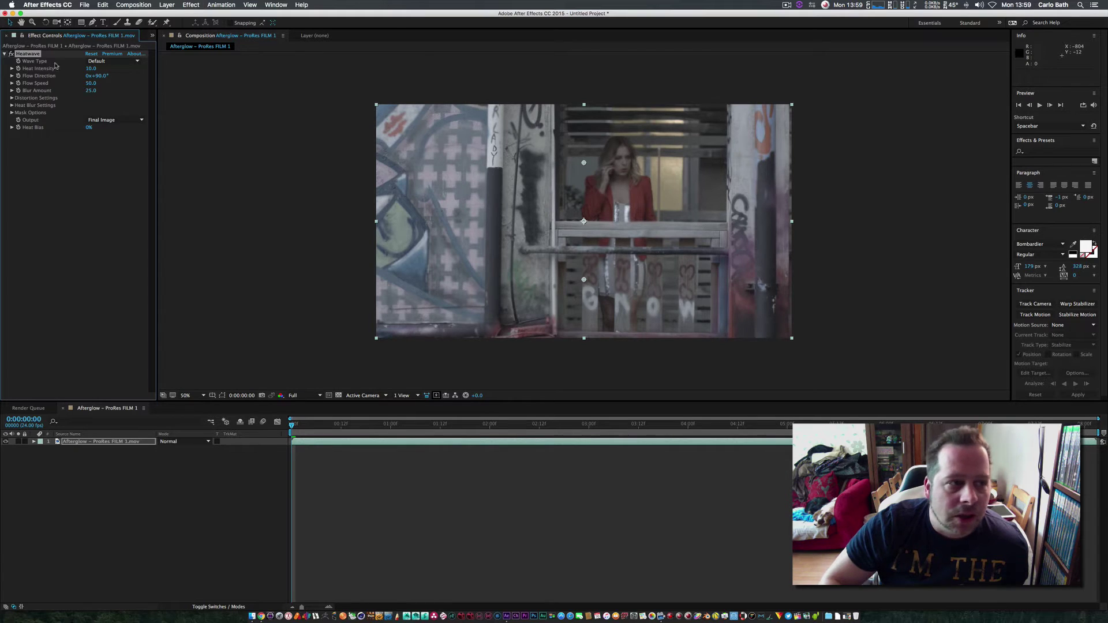
pyautogui.moveTo(102, 67); pyautogui.dragTo(99, 67)
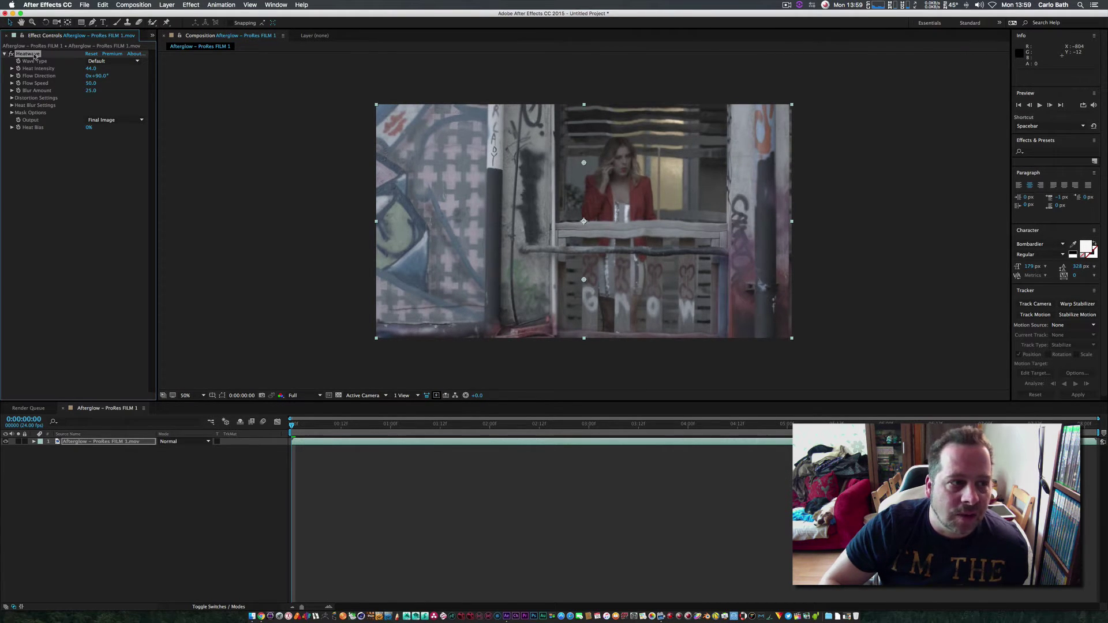
# - Delete the Heatwave effect and glance through the Universe Stylize effects
pyautogui.press('Delete')
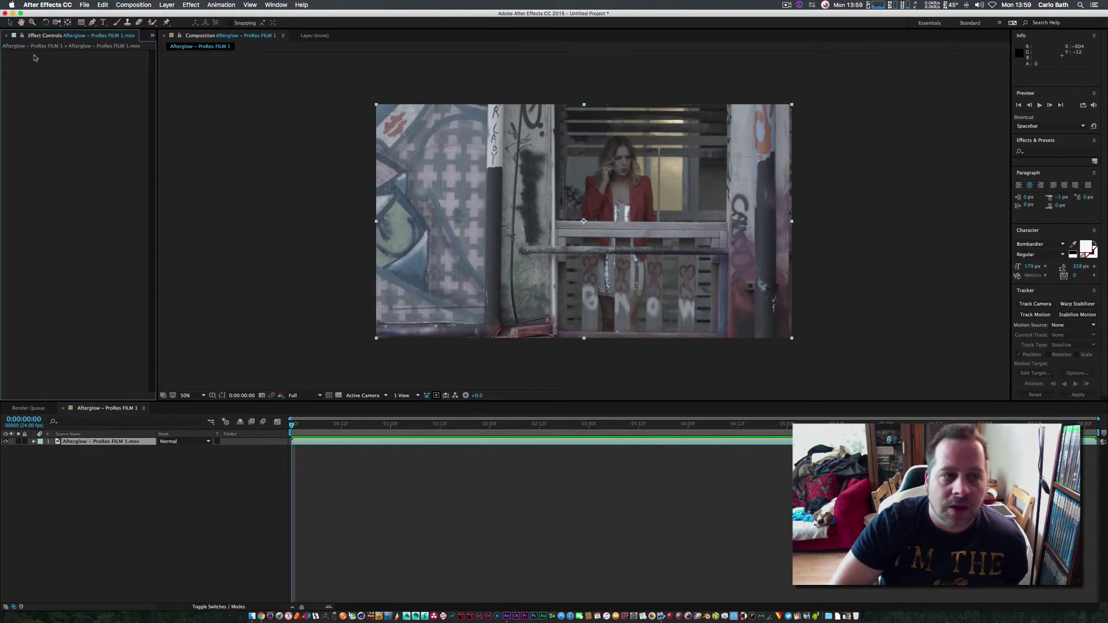
pyautogui.click(191, 4)
pyautogui.moveTo(247, 415)
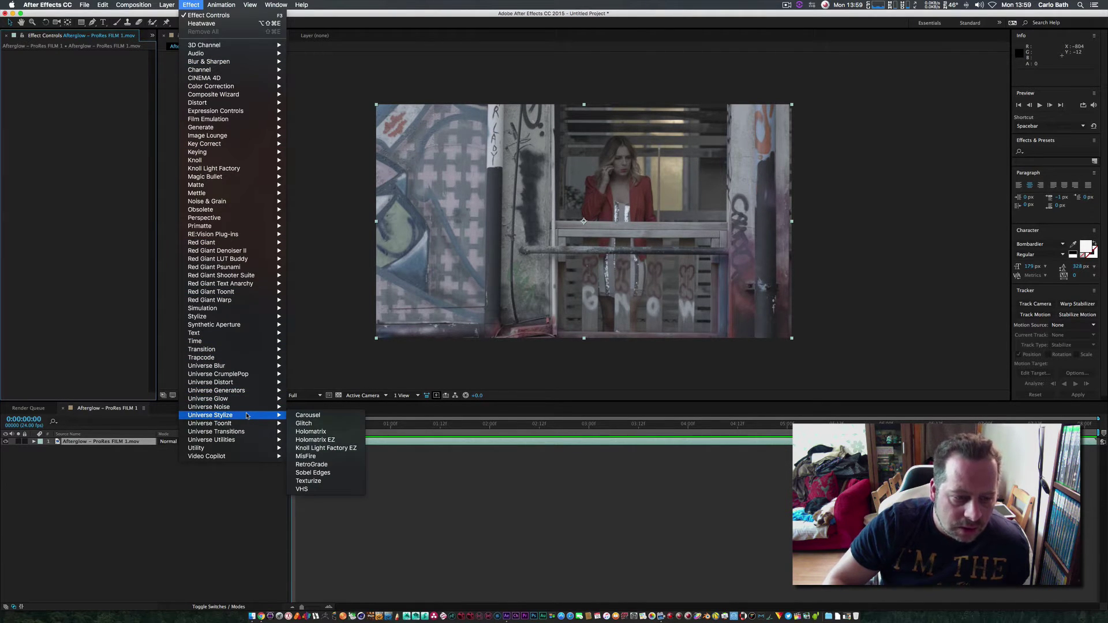
pyautogui.press('Escape')
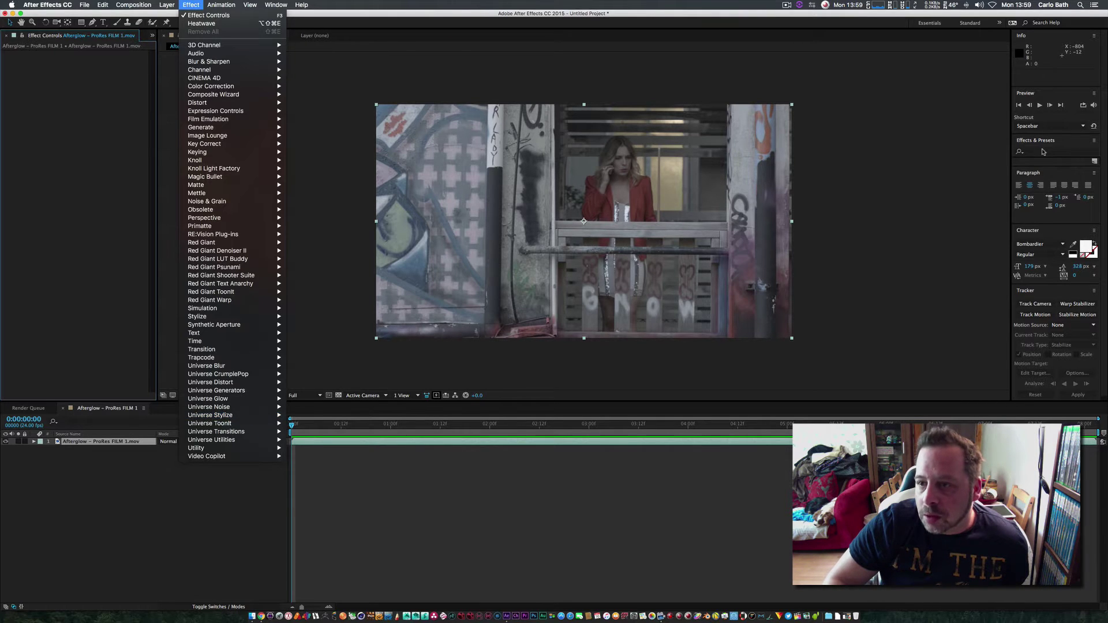
pyautogui.press('Escape')
# - Search Effects & Presets for 'vhs', then clear the search field
pyautogui.click(1040, 151)
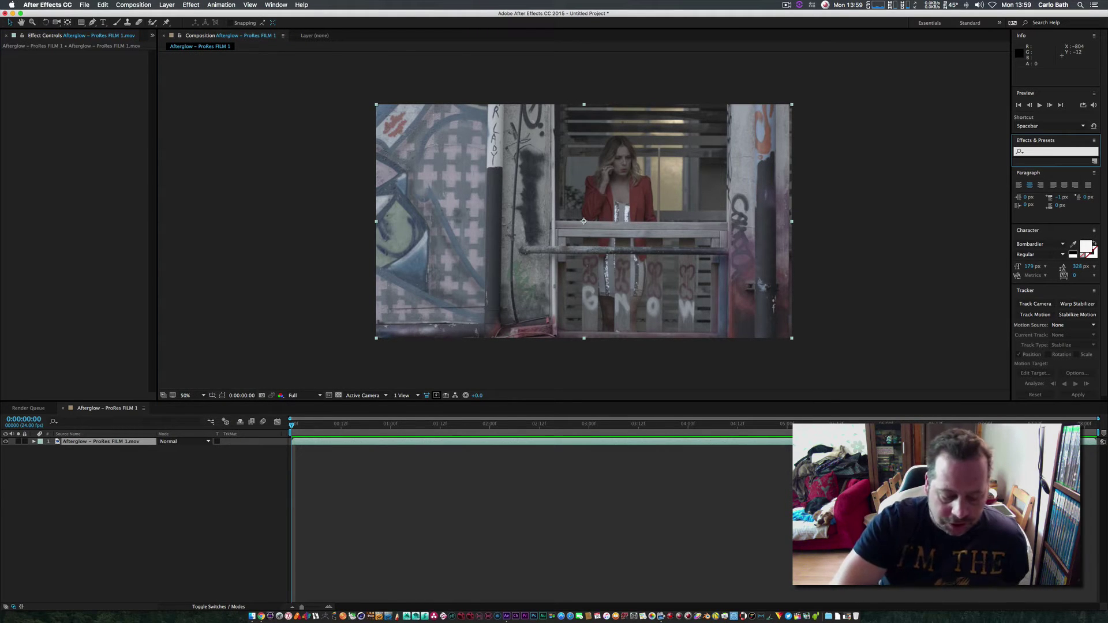
pyautogui.write('vhs')
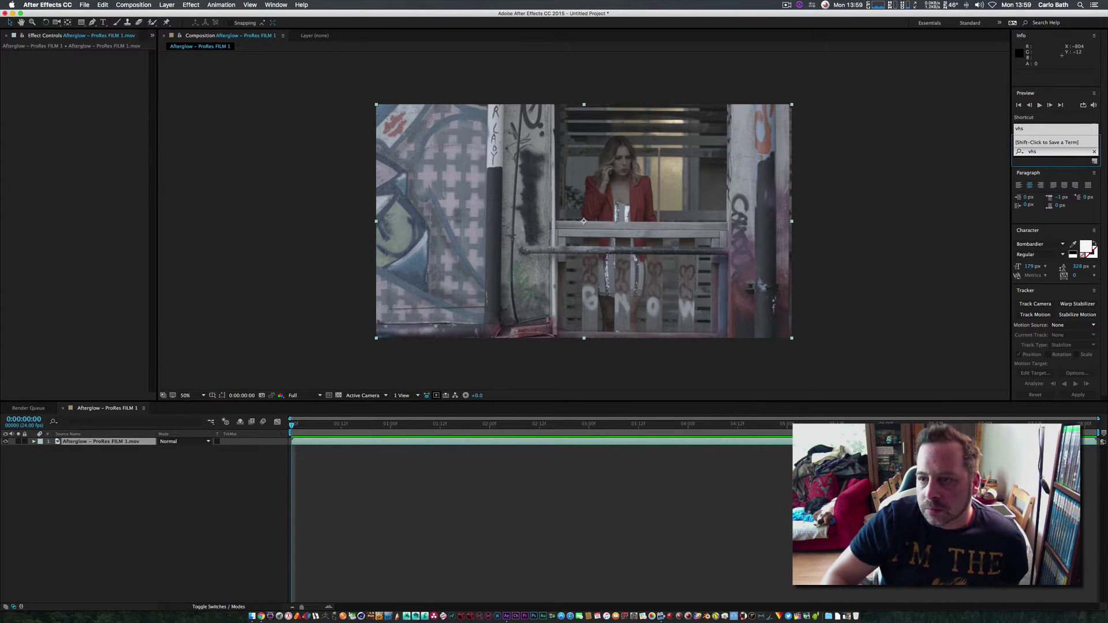
pyautogui.click(1045, 152)
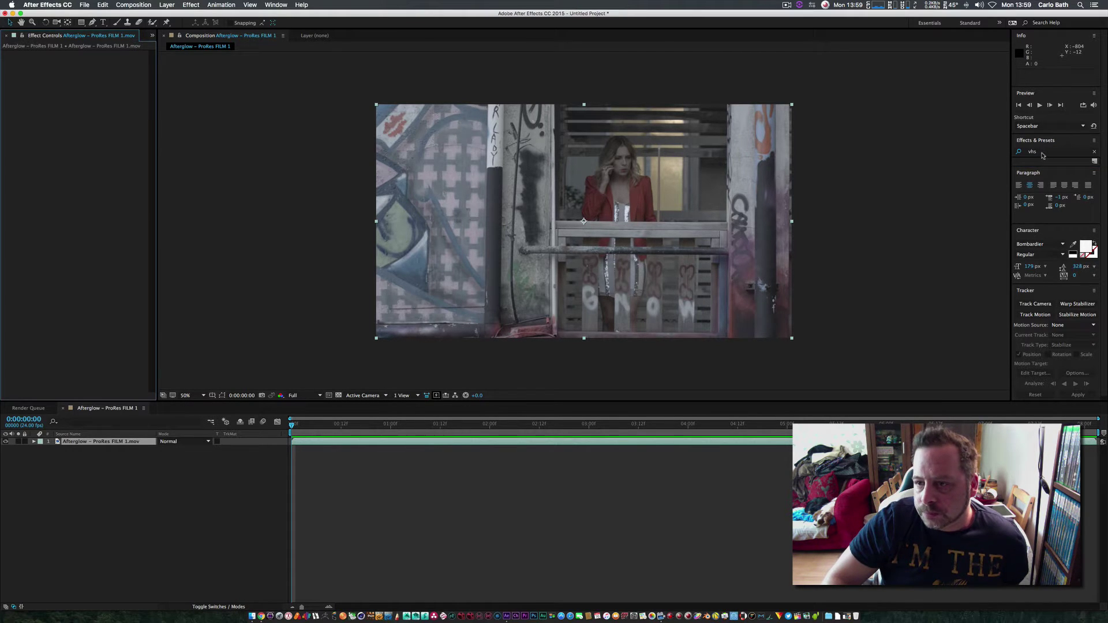
pyautogui.click(1042, 153)
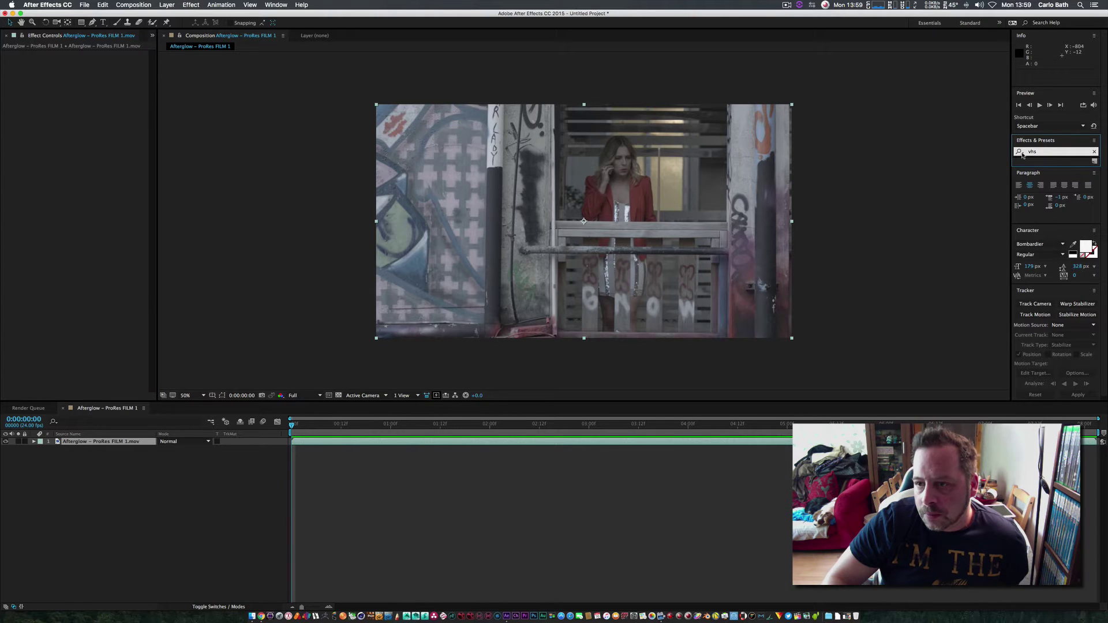
pyautogui.click(1022, 154)
pyautogui.click(1026, 133)
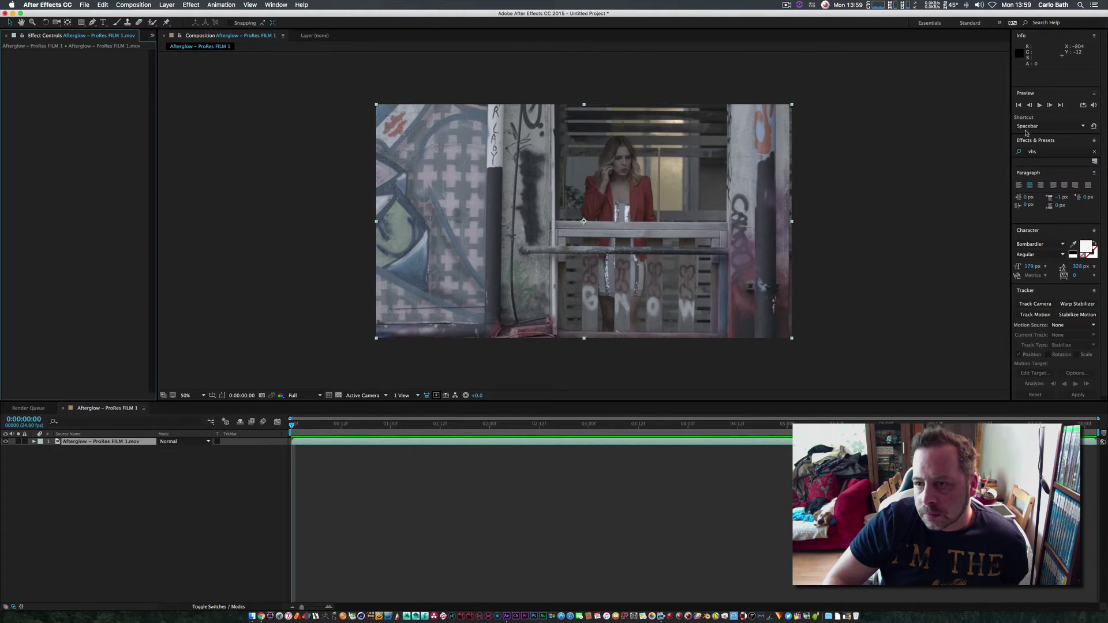
pyautogui.click(1032, 153)
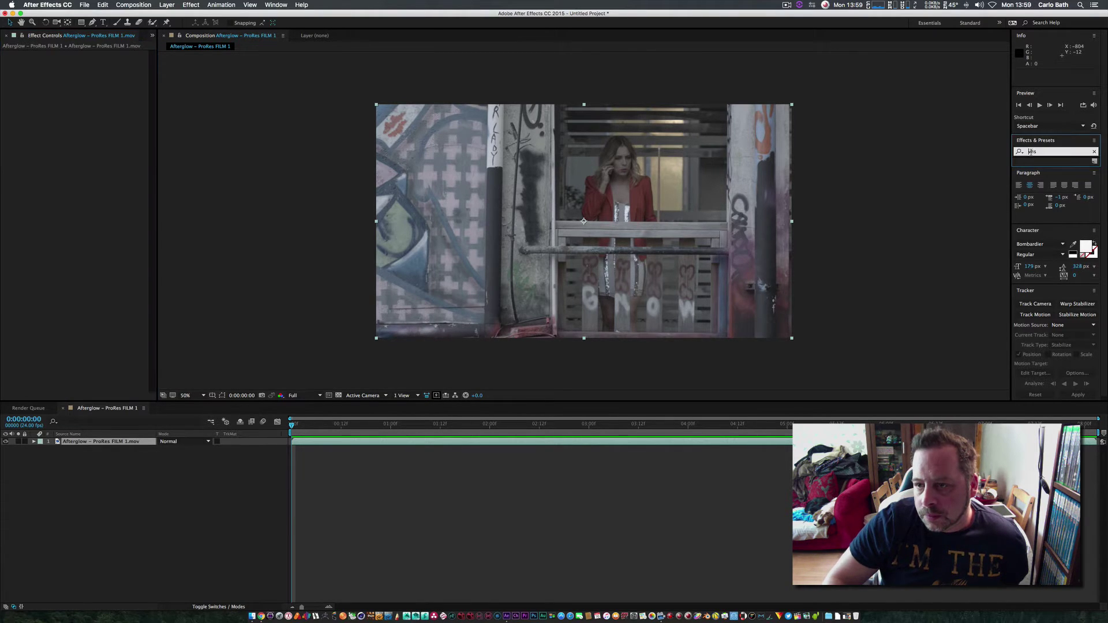
pyautogui.click(1021, 152)
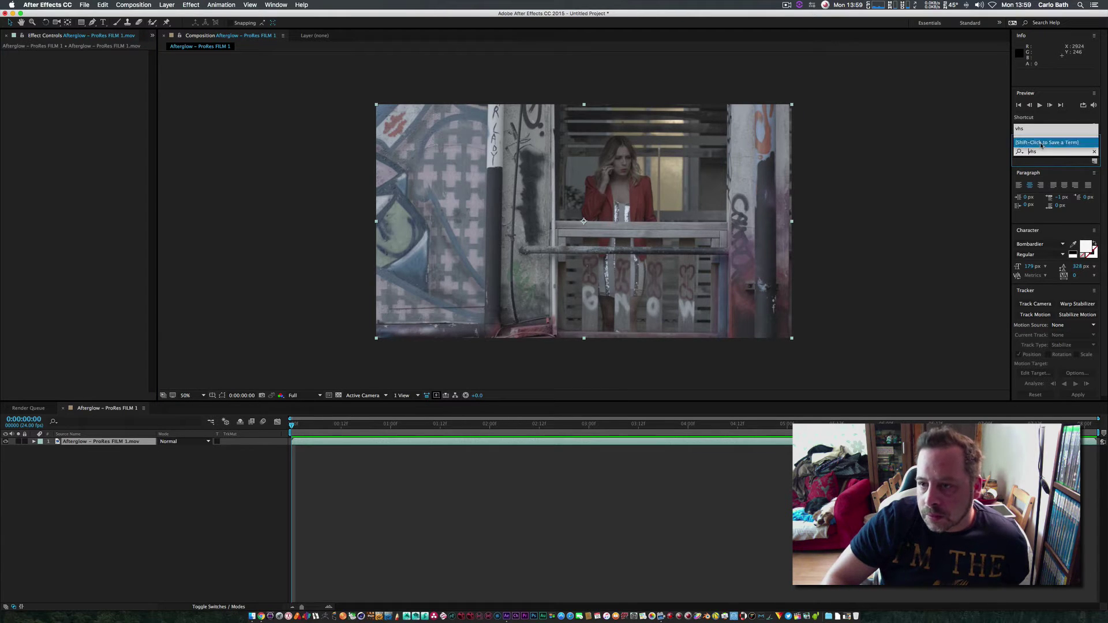
pyautogui.press('BackSpace')
pyautogui.press('BackSpace')
pyautogui.press('BackSpace')
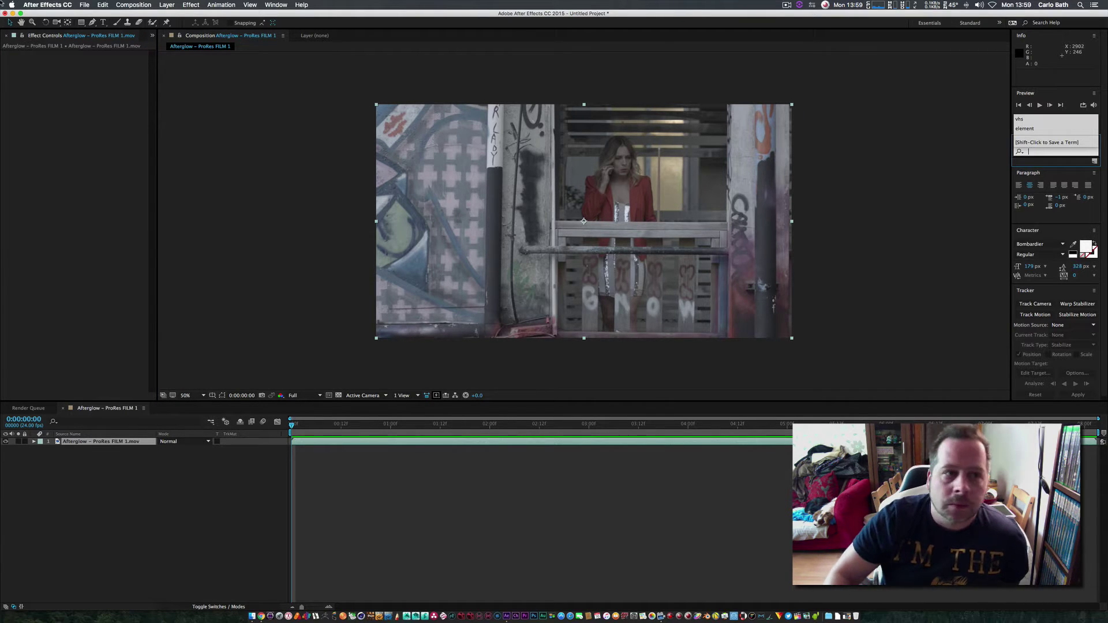
# - Apply the VHS effect and set its Frame Style to Original
pyautogui.click(180, 4)
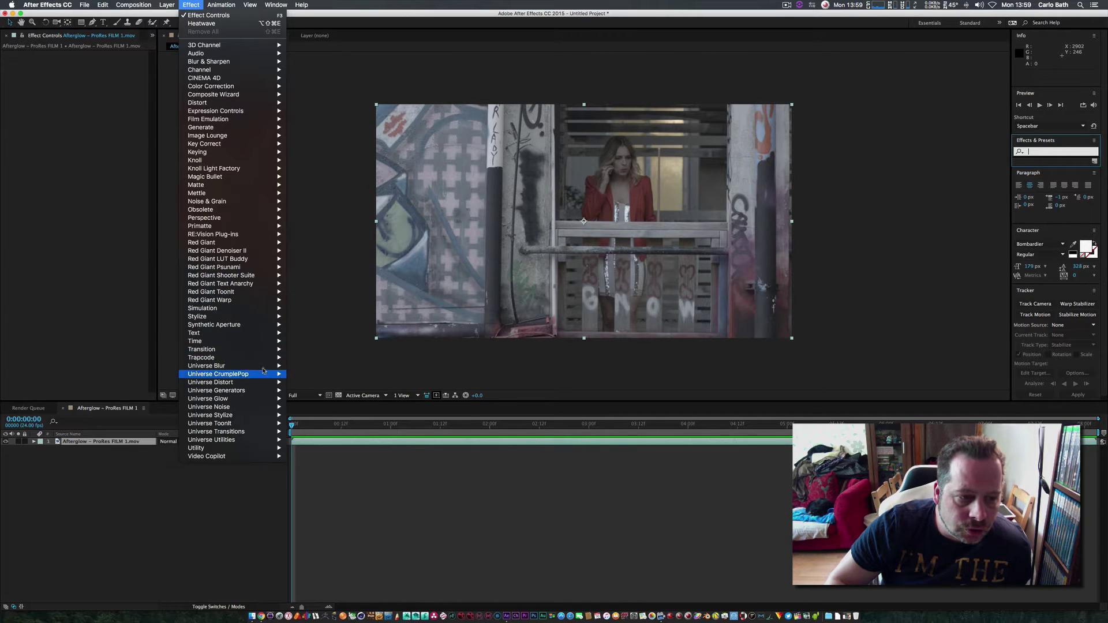
pyautogui.moveTo(269, 383)
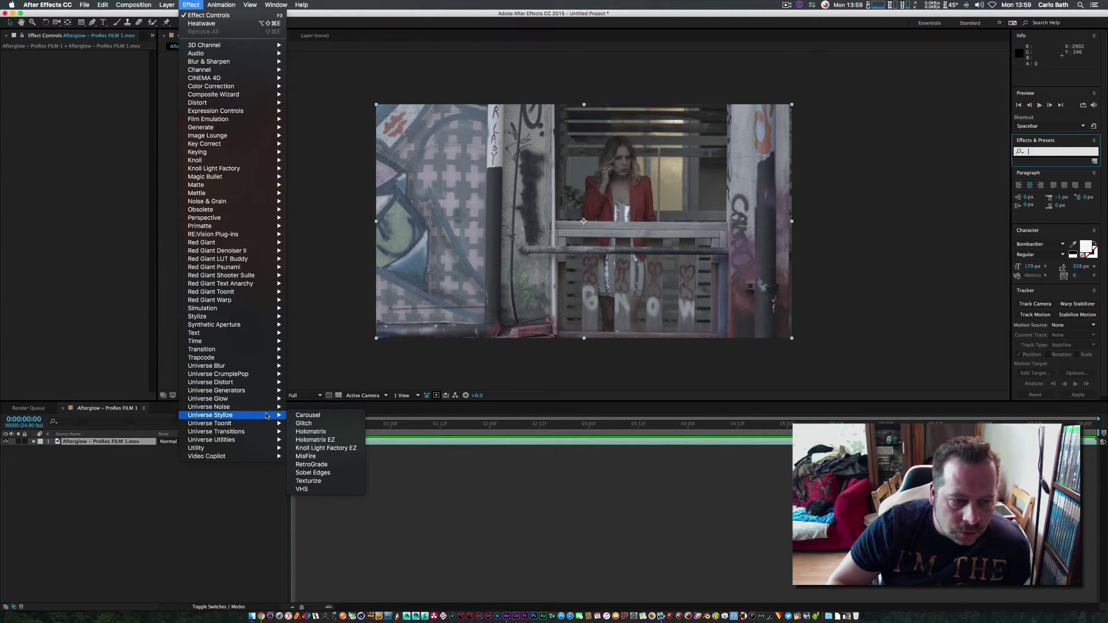
pyautogui.click(303, 490)
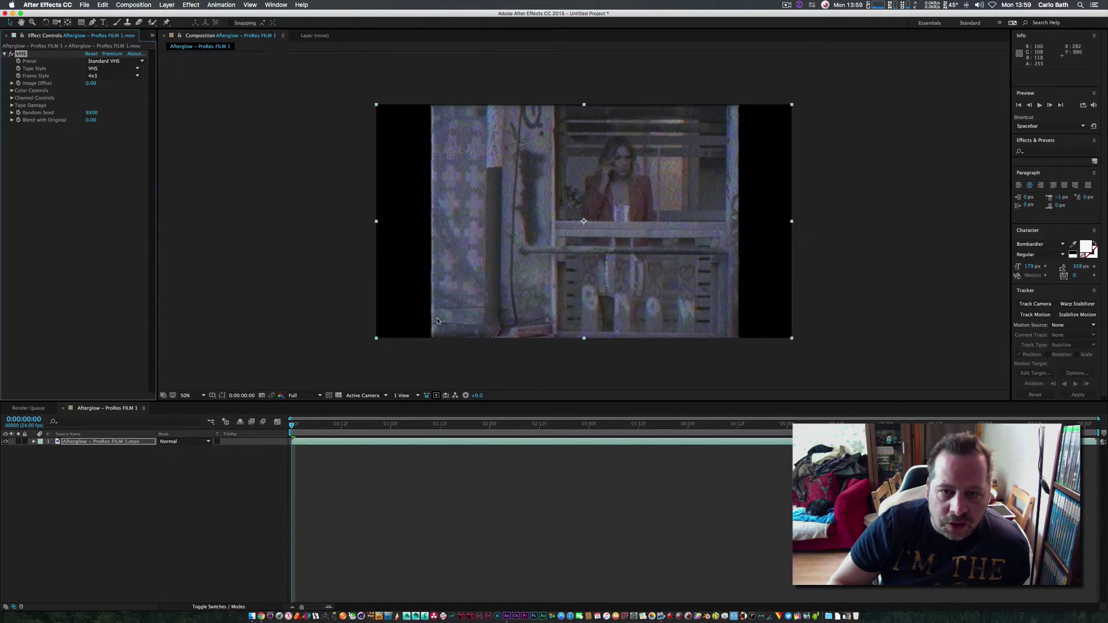
pyautogui.click(113, 76)
pyautogui.click(115, 87)
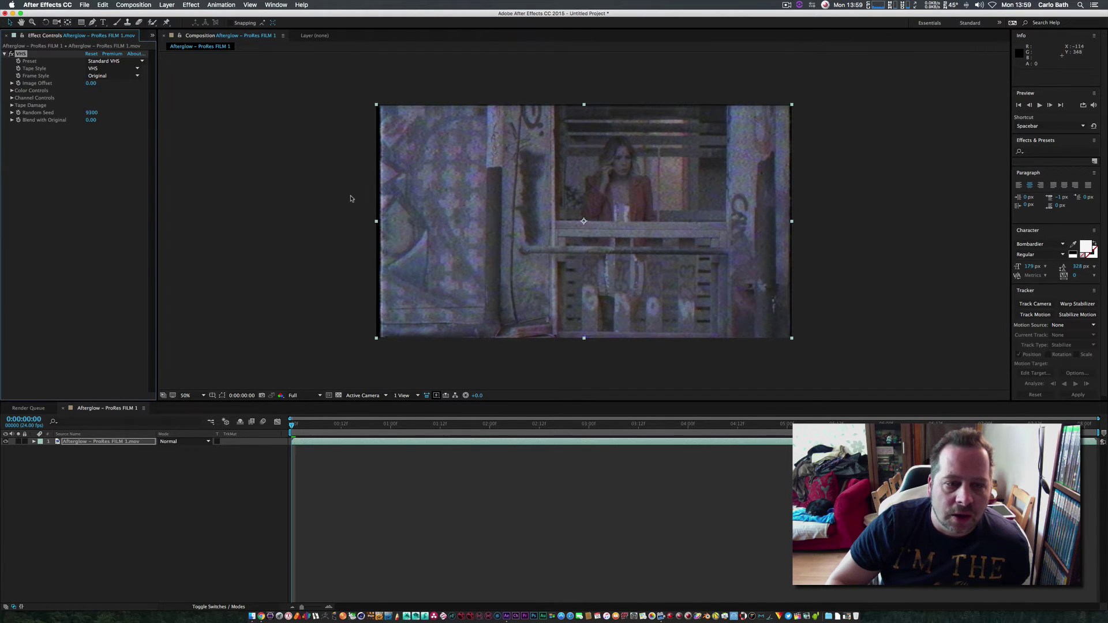
# - Preview the VHS-styled clip and return the playhead to the first frame
pyautogui.click(1040, 108)
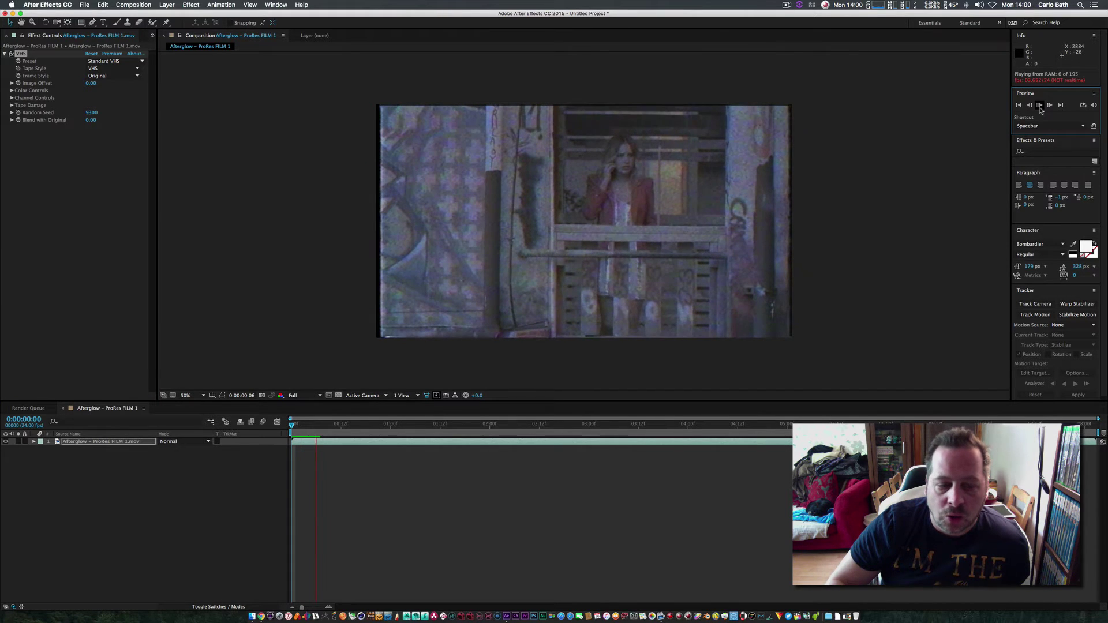
pyautogui.press('space')
pyautogui.moveTo(337, 427); pyautogui.dragTo(292, 428)
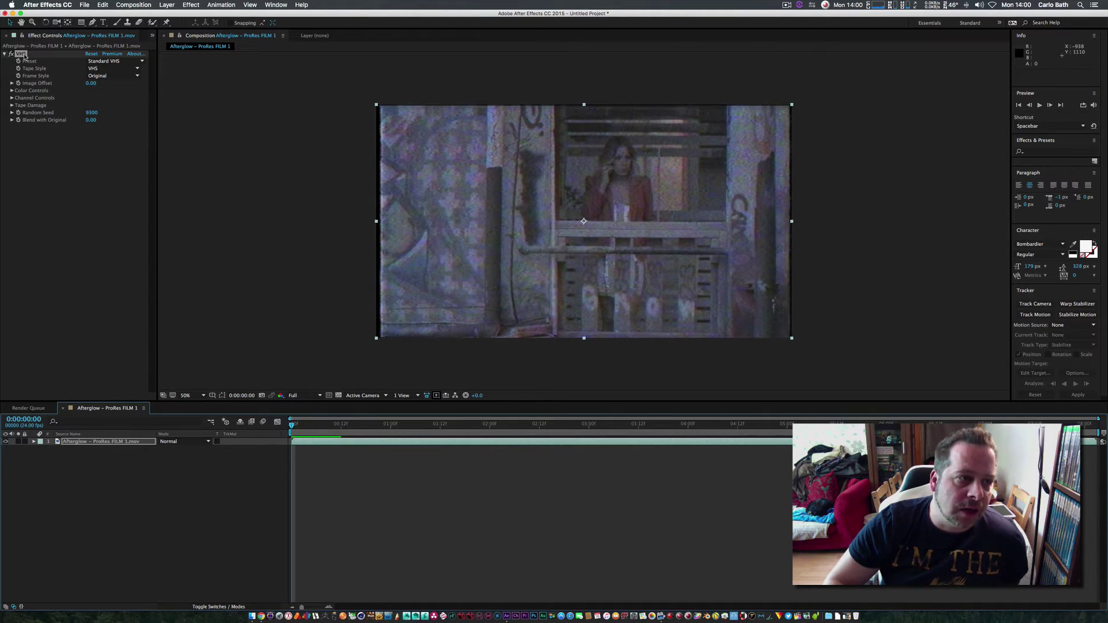
# - Replace the VHS effect with Universe Distort's Camera Shake at Amount 2.0
pyautogui.press('Delete')
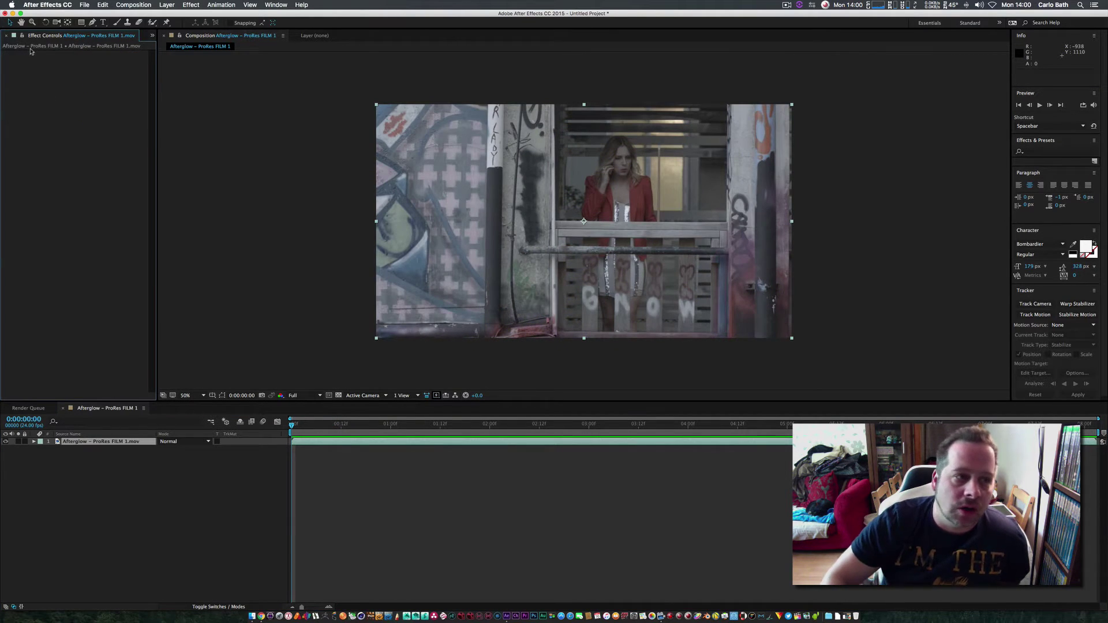
pyautogui.click(190, 5)
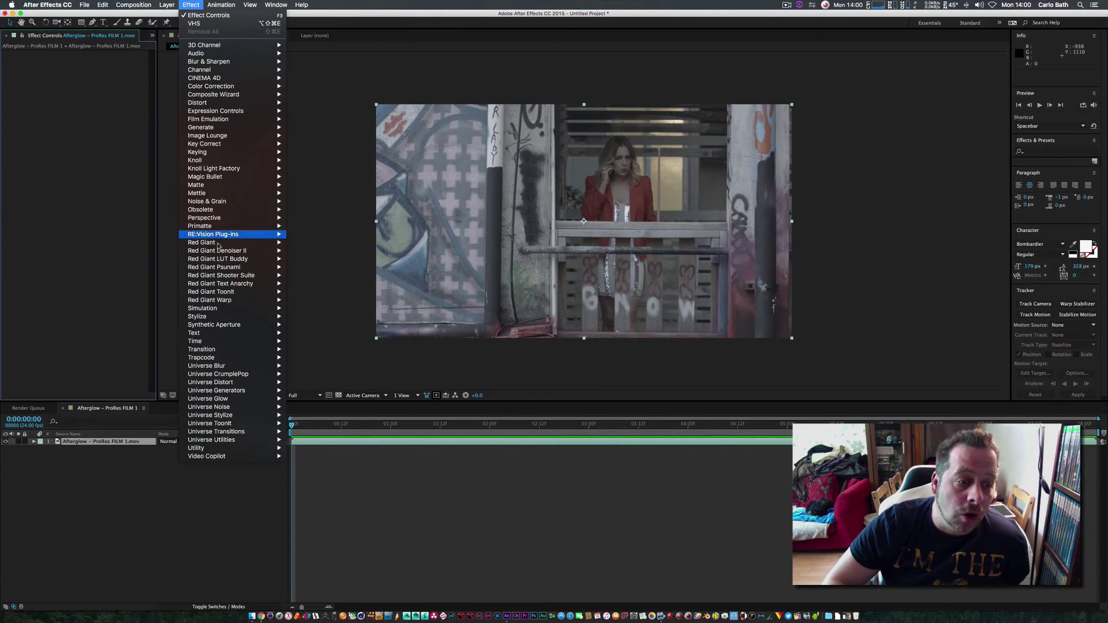
pyautogui.moveTo(212, 350)
pyautogui.moveTo(239, 433)
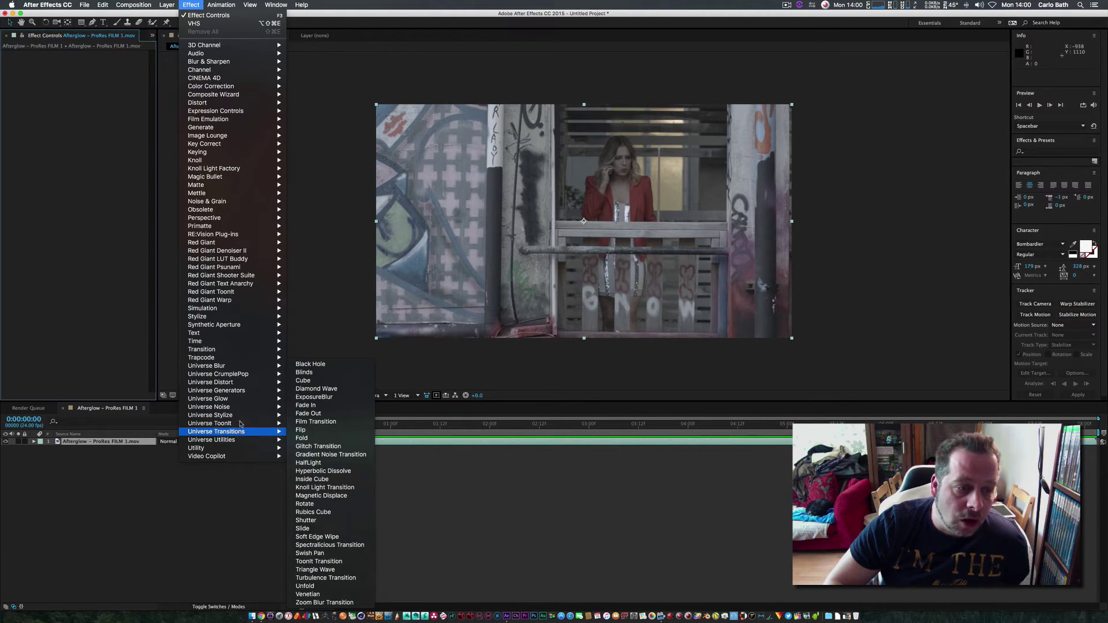
pyautogui.moveTo(239, 336)
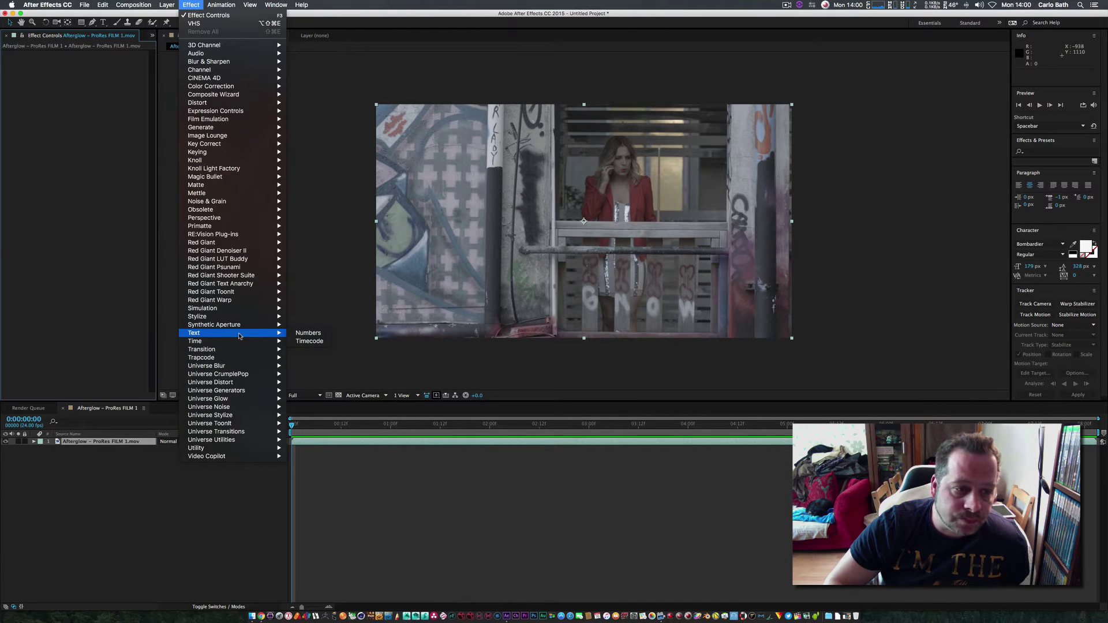
pyautogui.moveTo(241, 360)
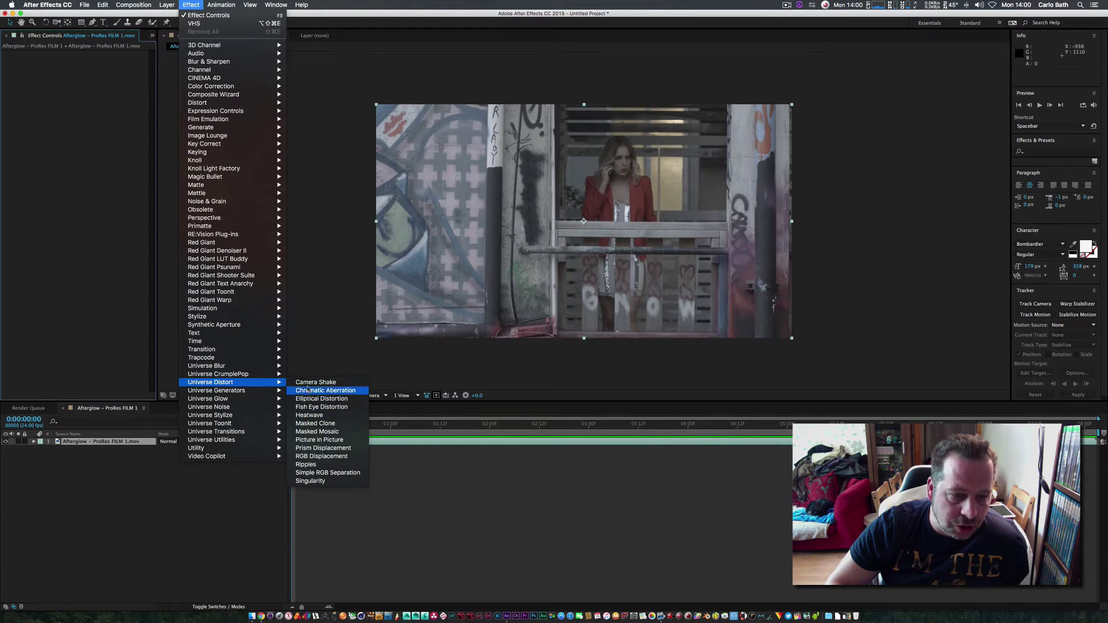
pyautogui.click(309, 383)
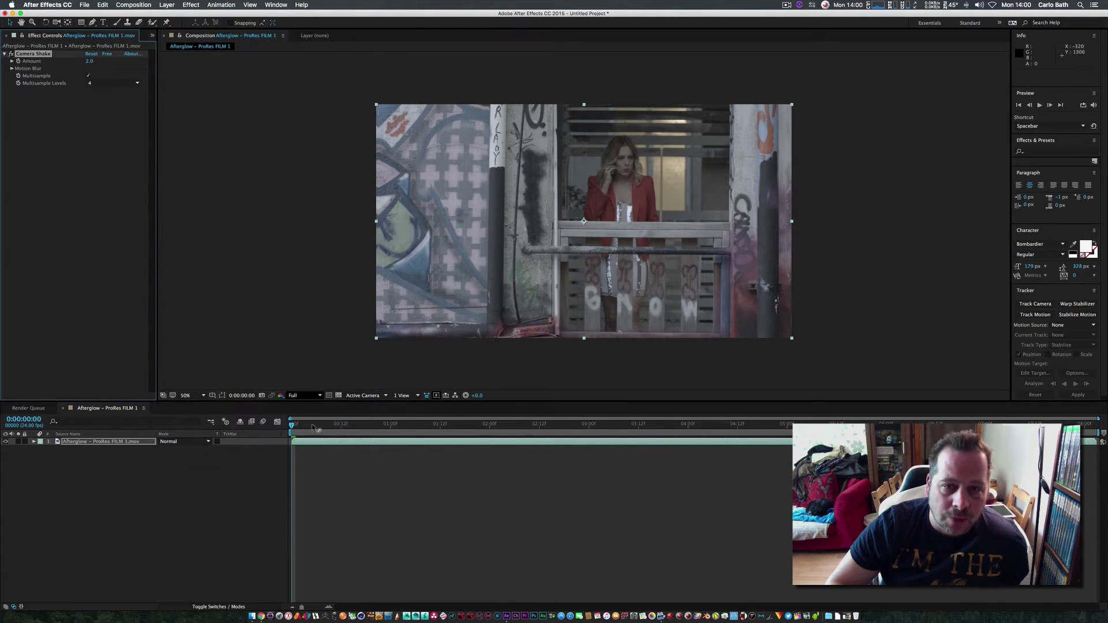
# - Preview Camera Shake, delete it, and browse the Universe Stylize effects
pyautogui.click(1039, 105)
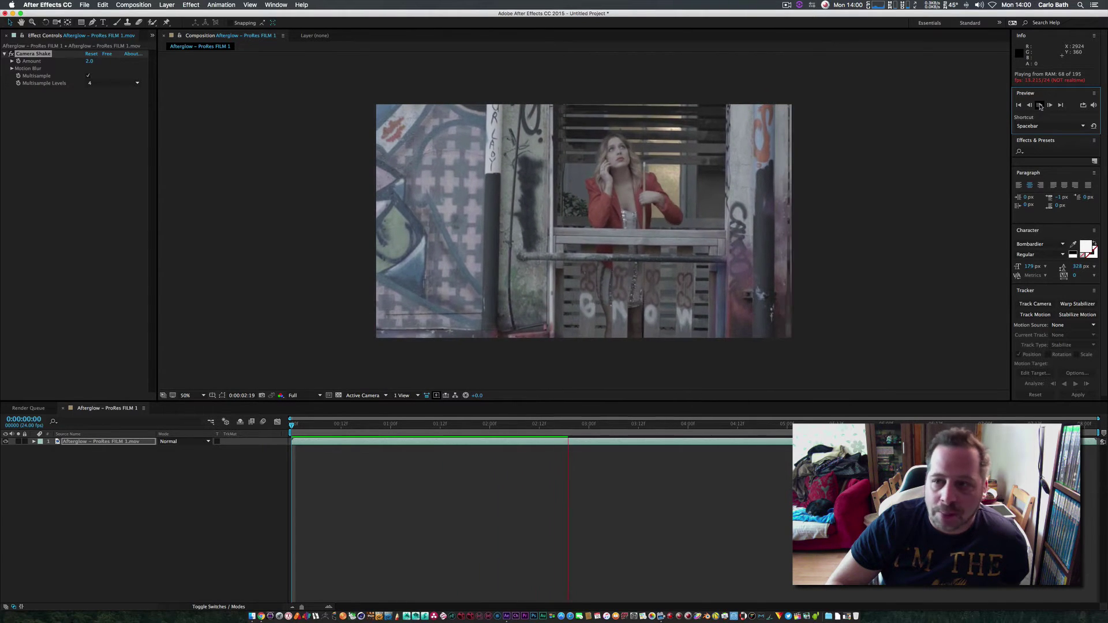
pyautogui.press('space')
pyautogui.click(33, 54)
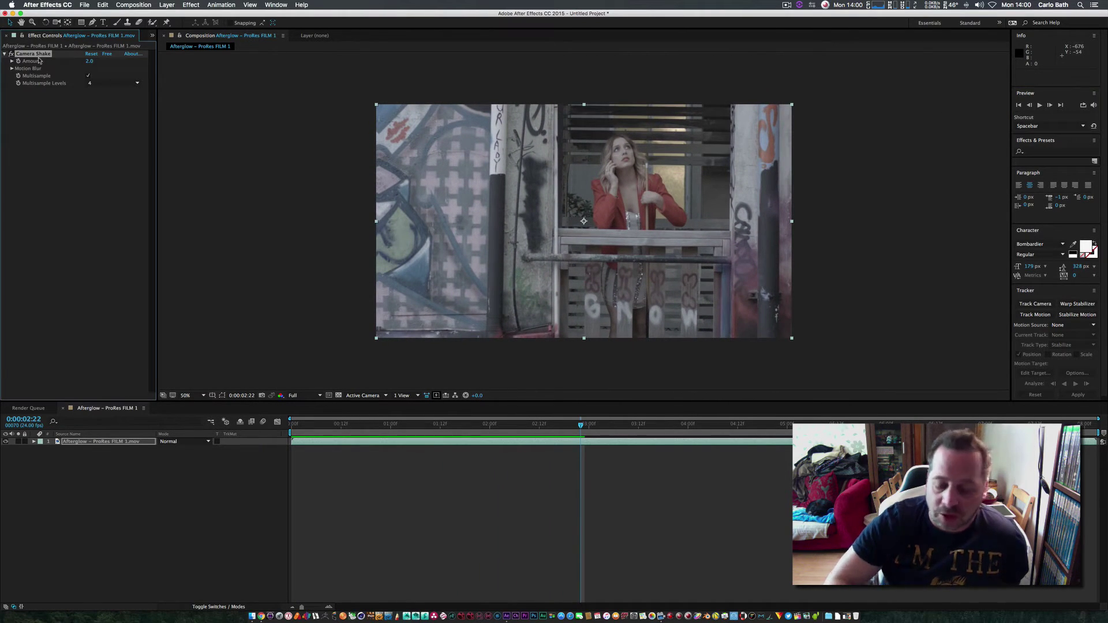
pyautogui.press('Delete')
pyautogui.click(191, 5)
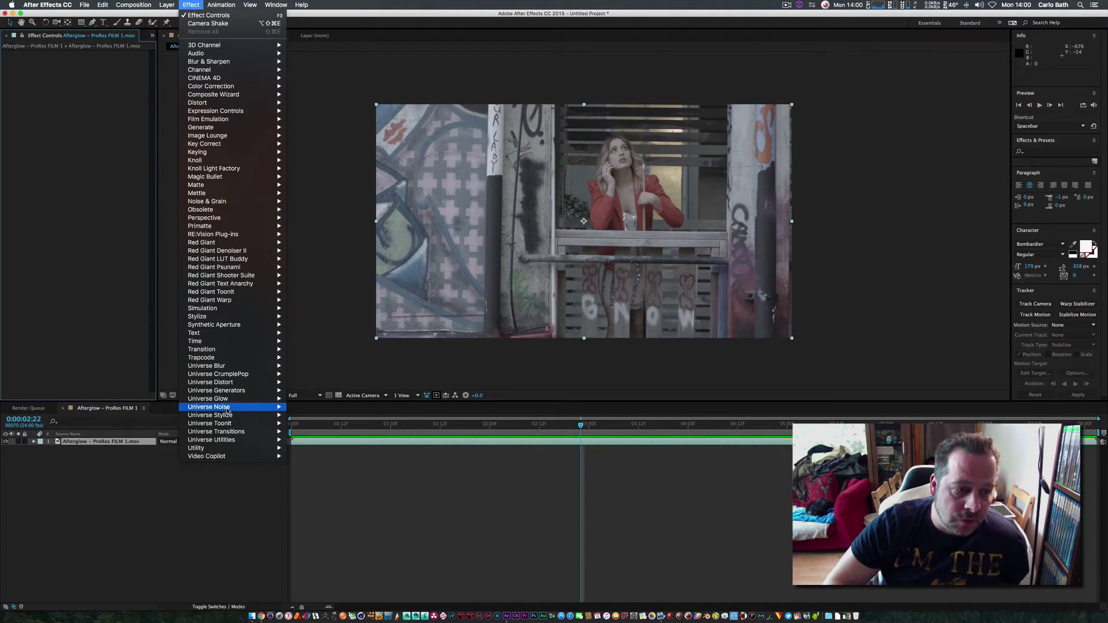
pyautogui.moveTo(228, 407)
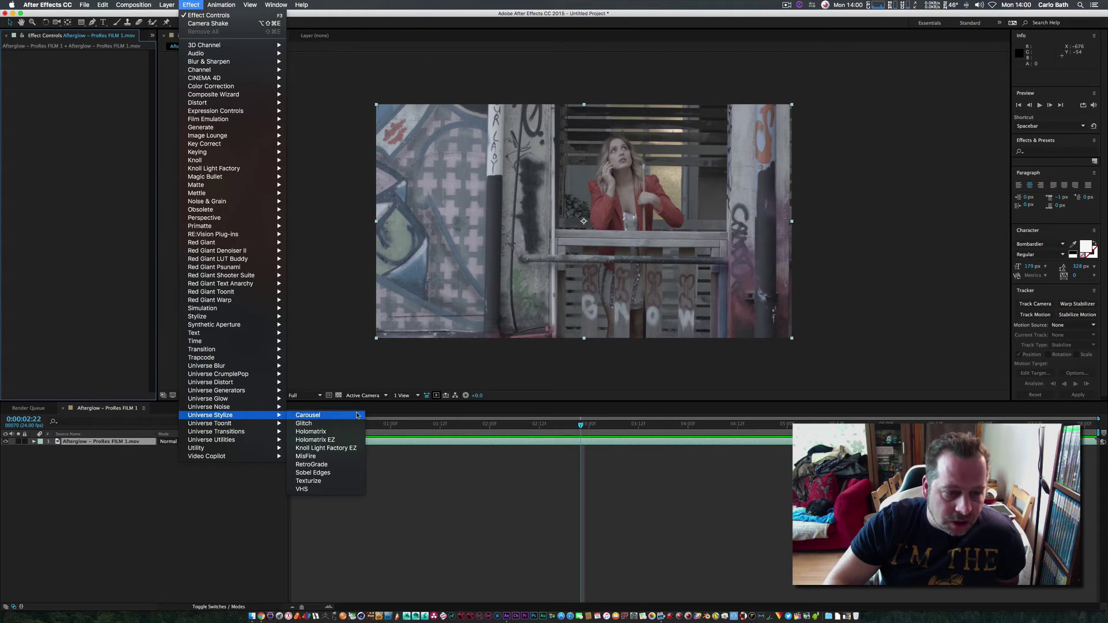
# - Apply Universe Holomatrix with the Old TV - Bad Reception 1 preset and preview it
pyautogui.click(340, 432)
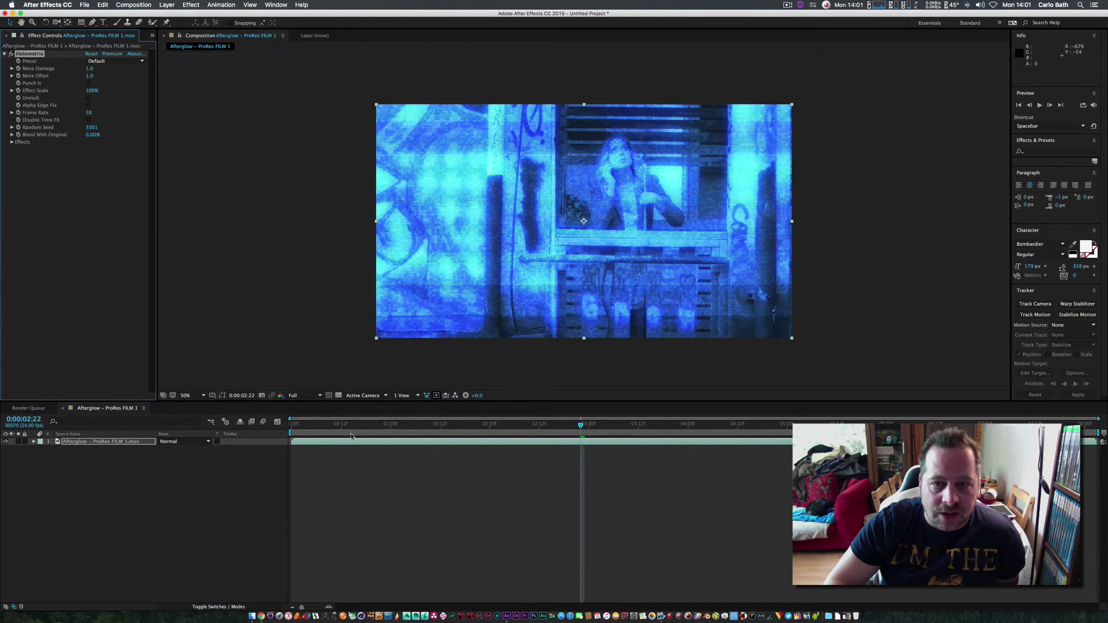
pyautogui.click(134, 61)
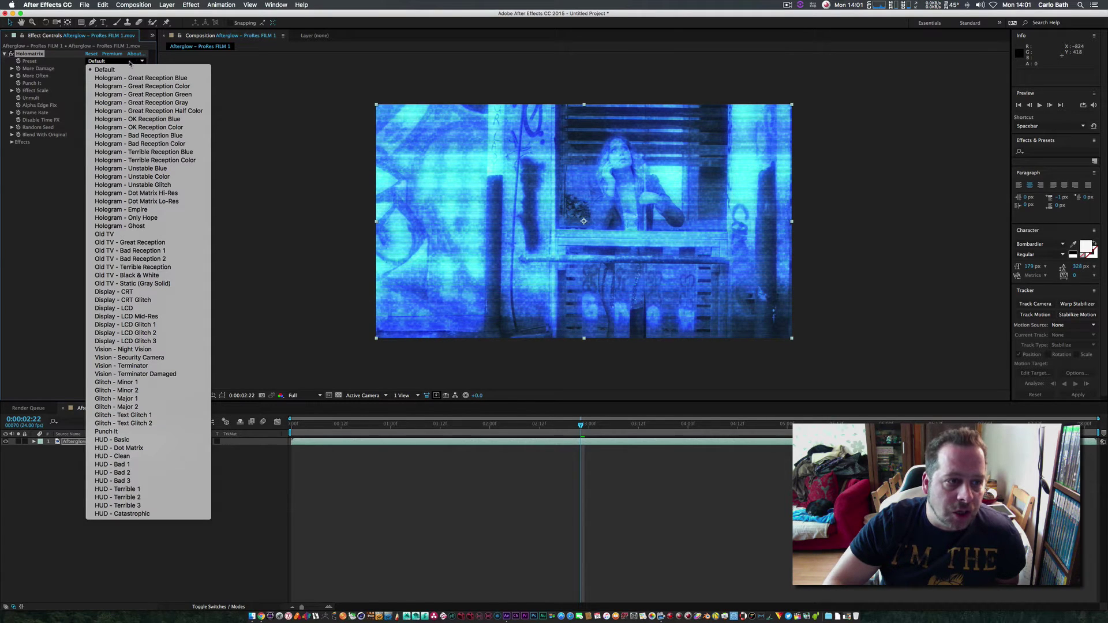
pyautogui.click(143, 251)
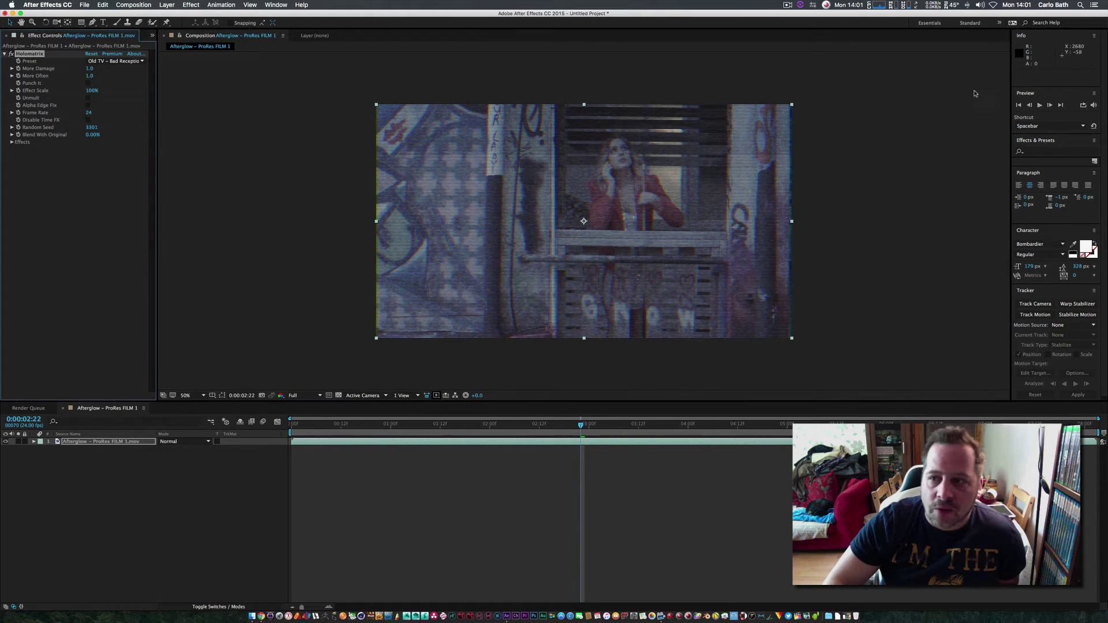
pyautogui.click(1039, 105)
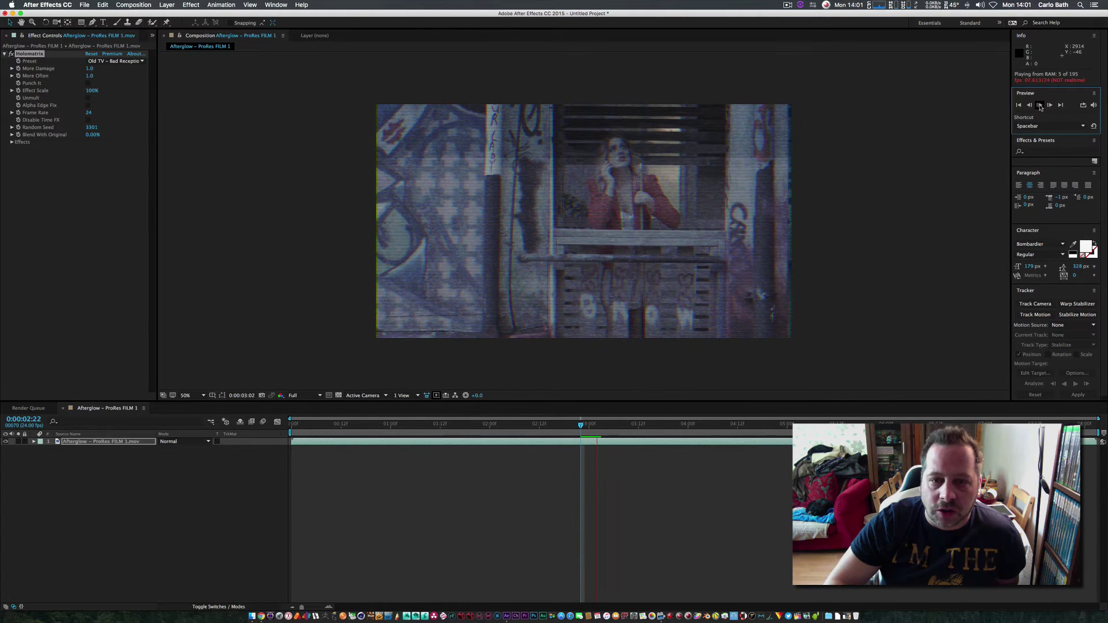
pyautogui.press('space')
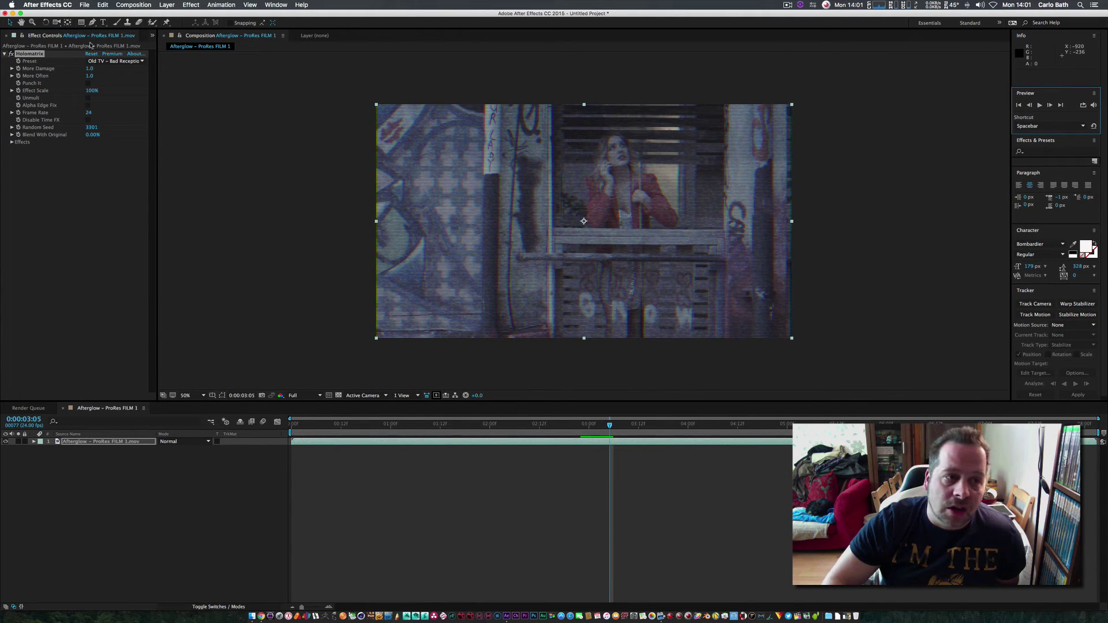
# - Switch Holomatrix to the HUD - Dot Matrix preset and rewind to the first frame
pyautogui.click(119, 61)
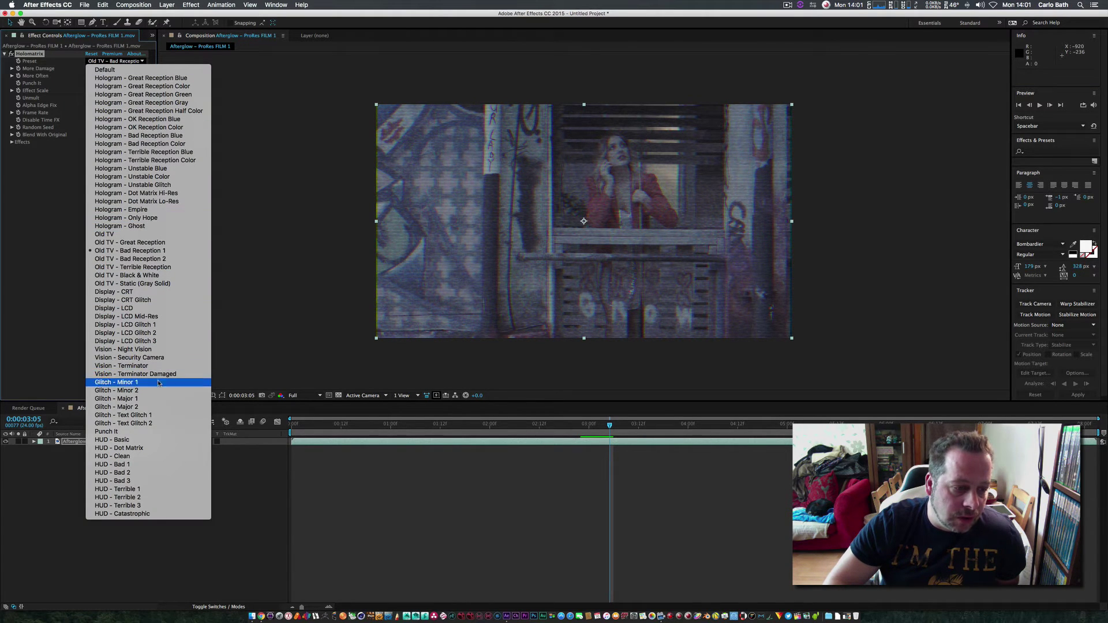
pyautogui.click(145, 448)
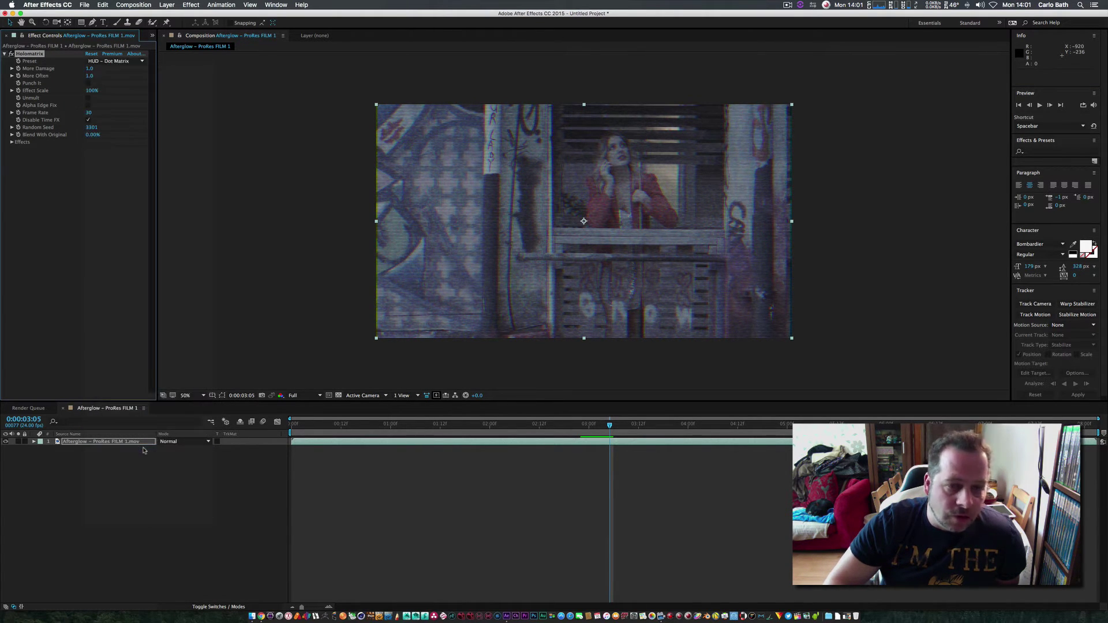
pyautogui.moveTo(364, 425); pyautogui.dragTo(283, 427)
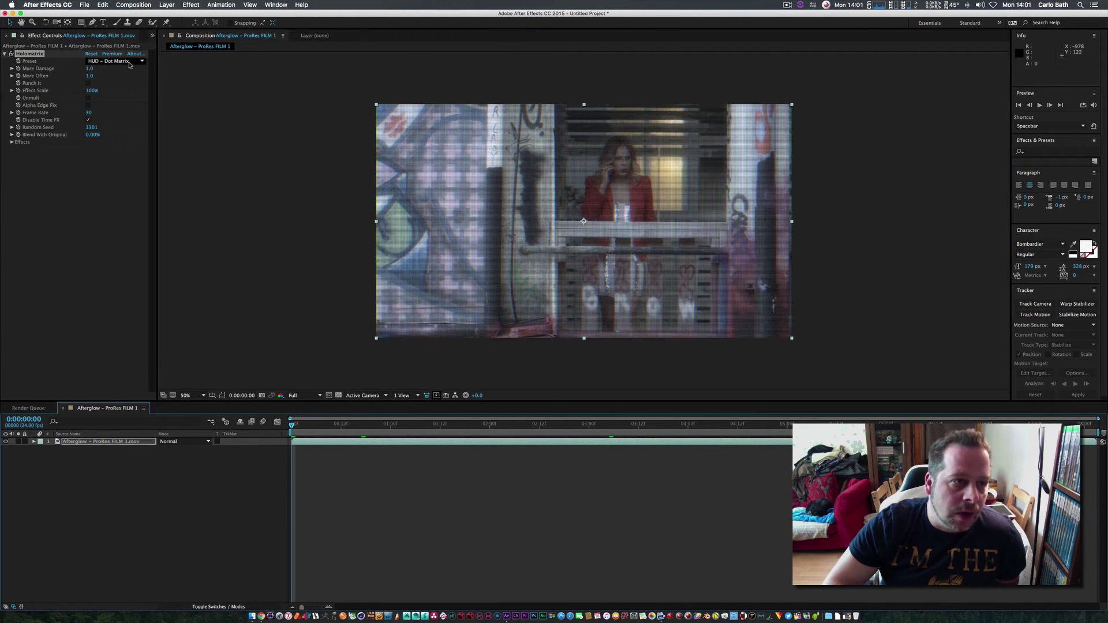
# - Switch Holomatrix to the Hologram - Ghost preset and preview it
pyautogui.click(131, 62)
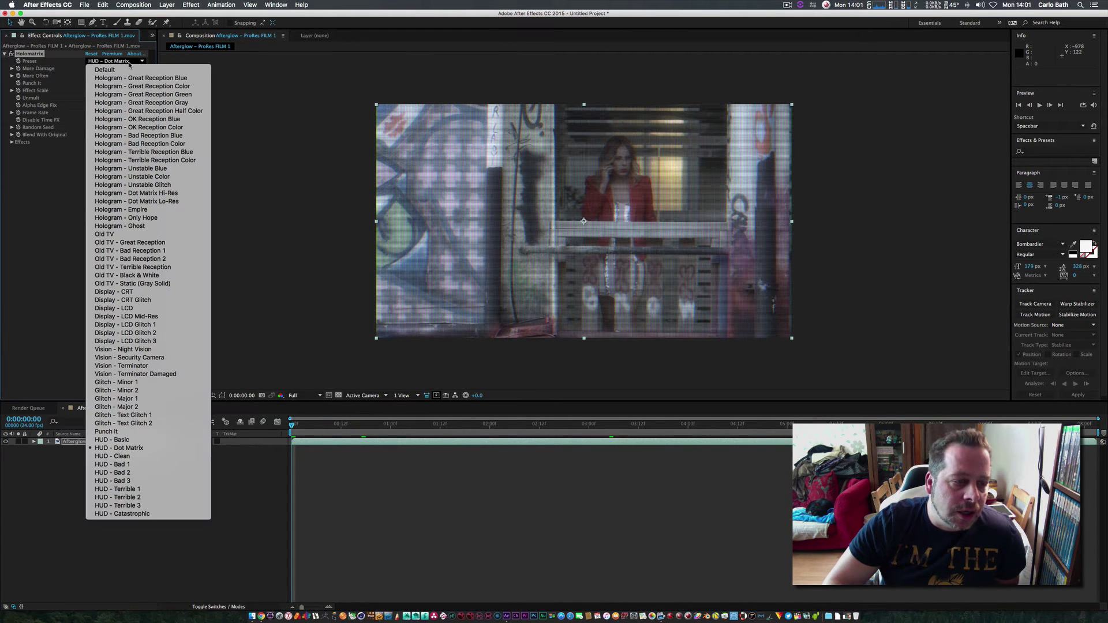
pyautogui.click(131, 226)
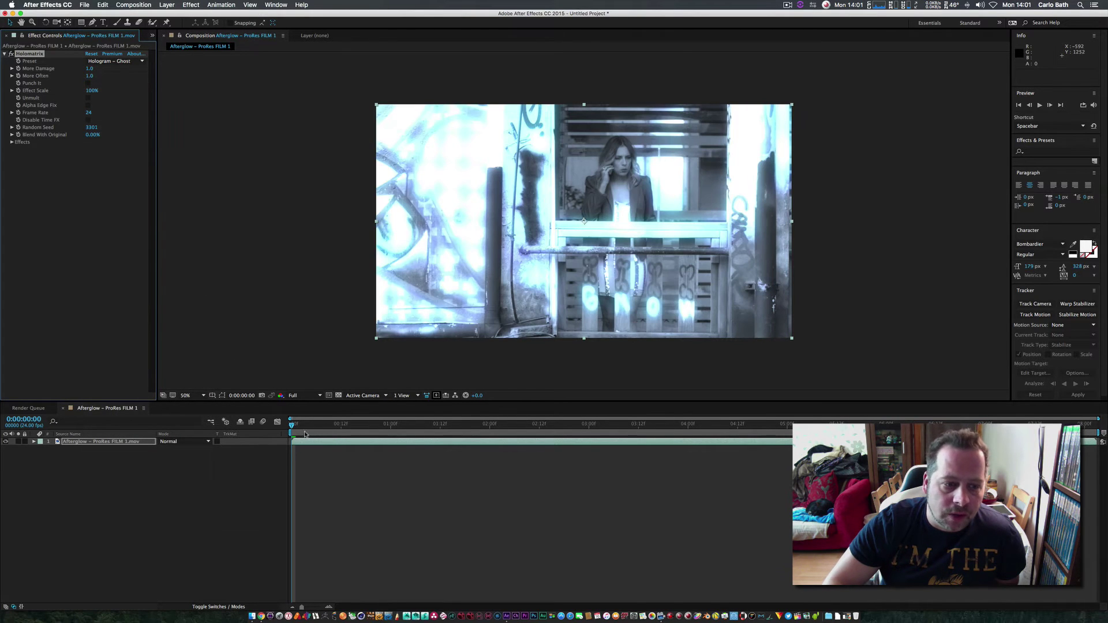
pyautogui.press('space')
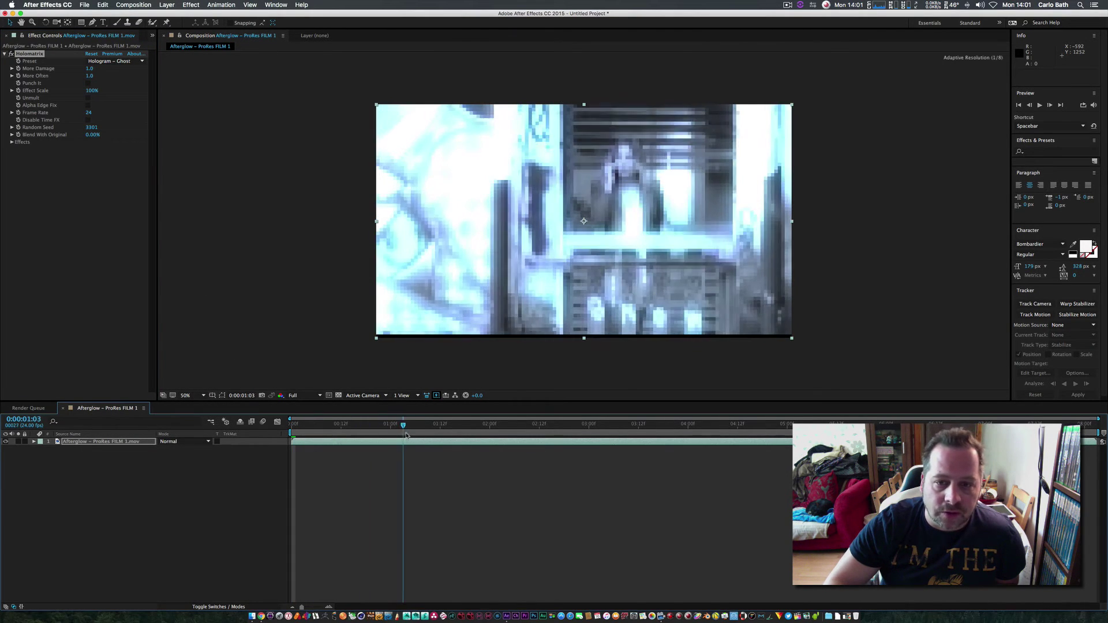
pyautogui.click(1041, 106)
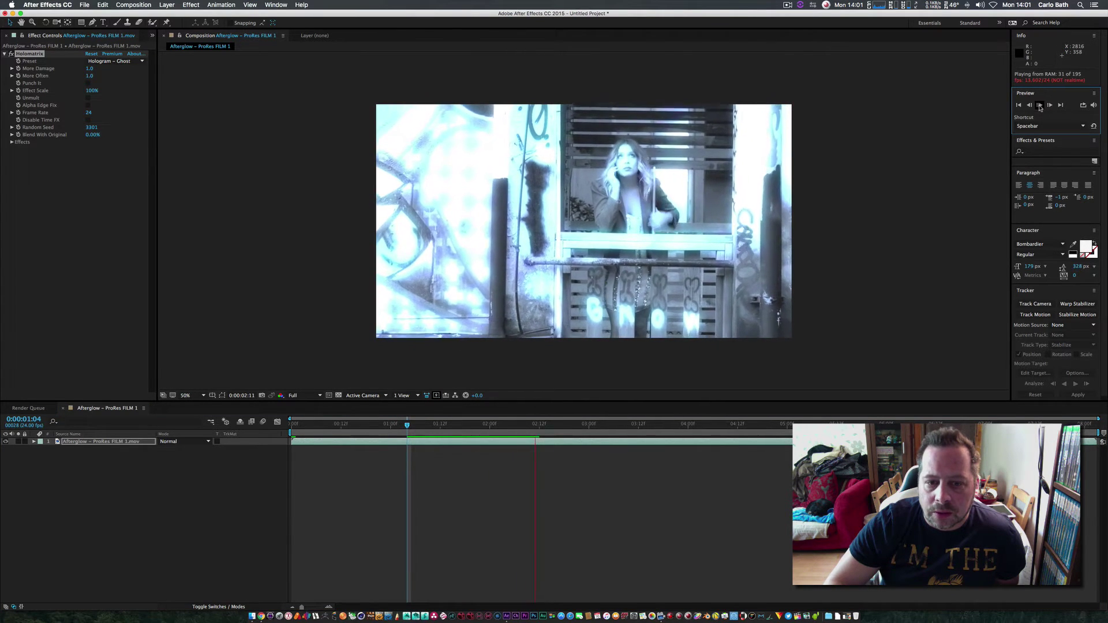
pyautogui.press('space')
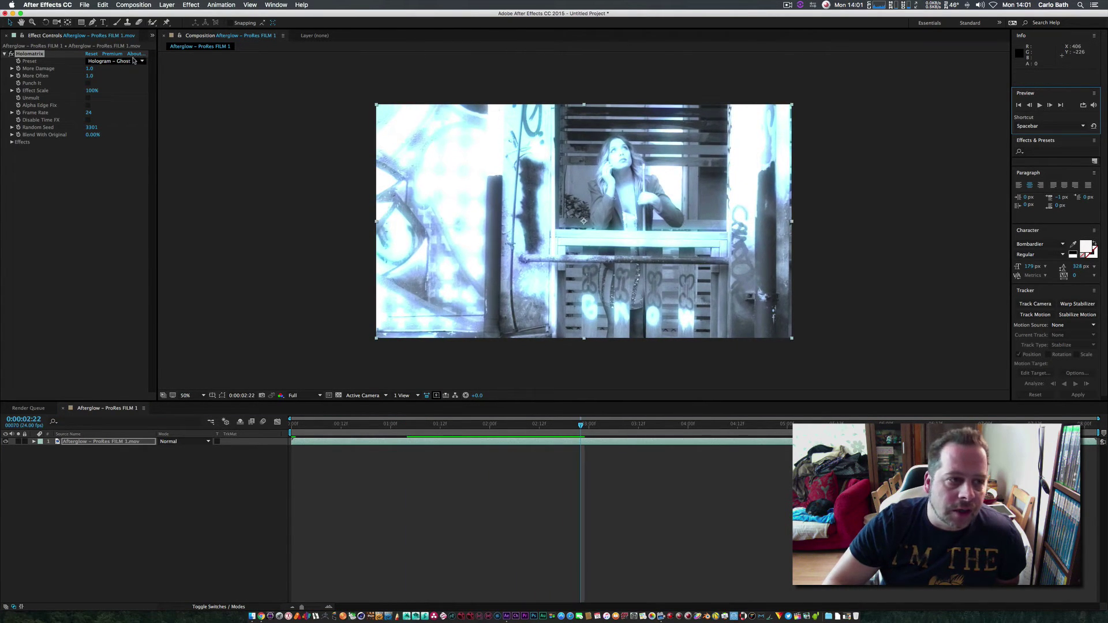
# - Try the Glitch - Text Glitch 1 preset and preview it
pyautogui.click(132, 60)
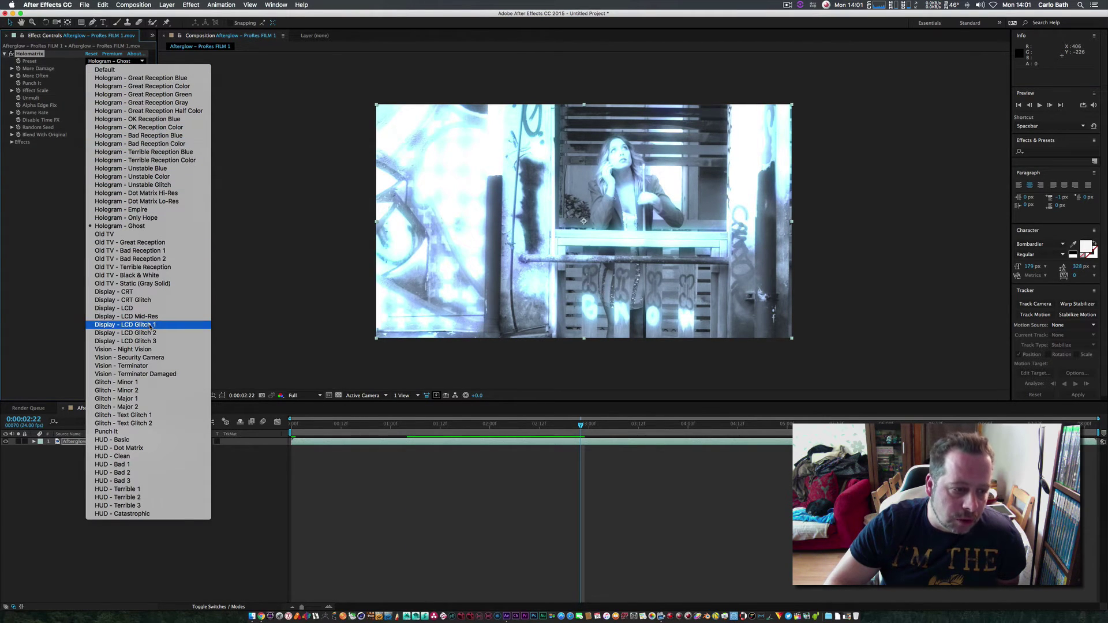
pyautogui.click(154, 418)
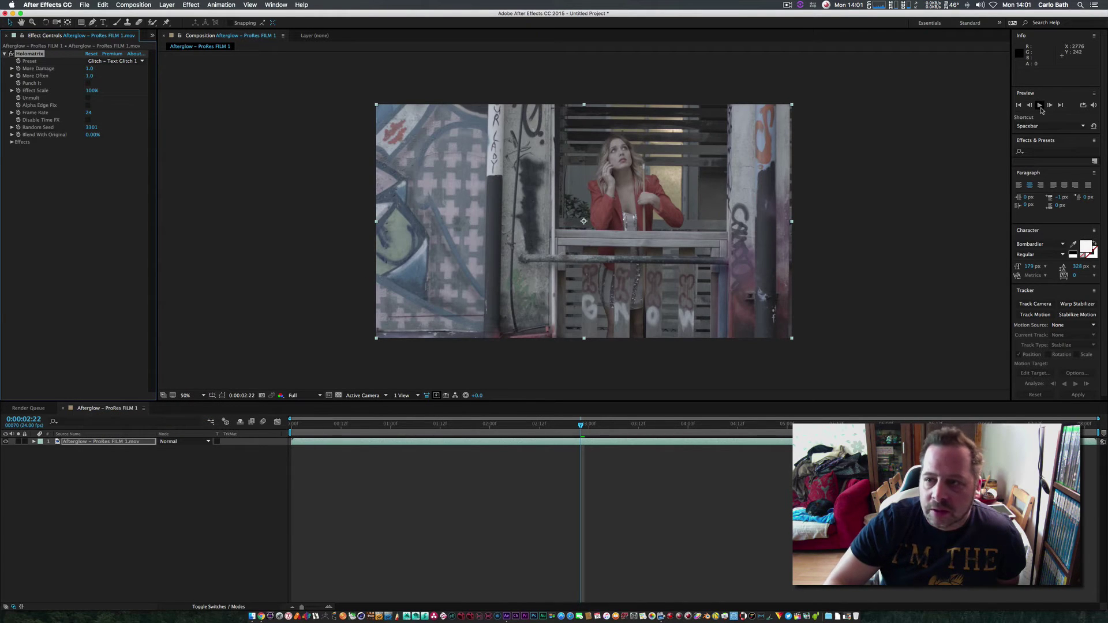
pyautogui.click(1041, 107)
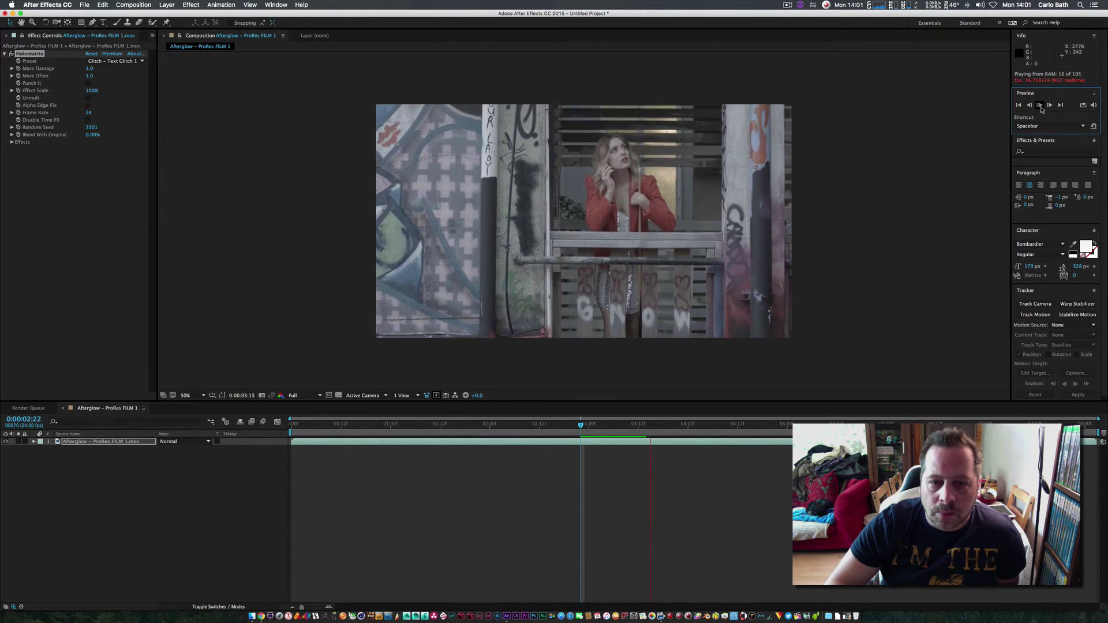
pyautogui.press('space')
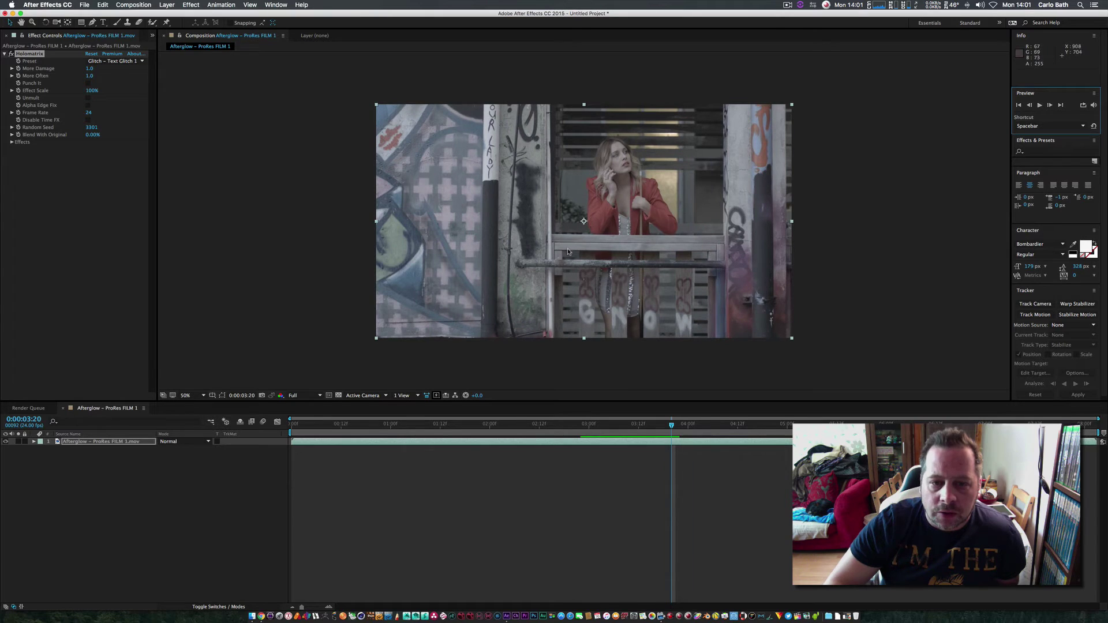
# - Set the HUD - Catastrophic preset, rewind to the start and play it back
pyautogui.click(113, 60)
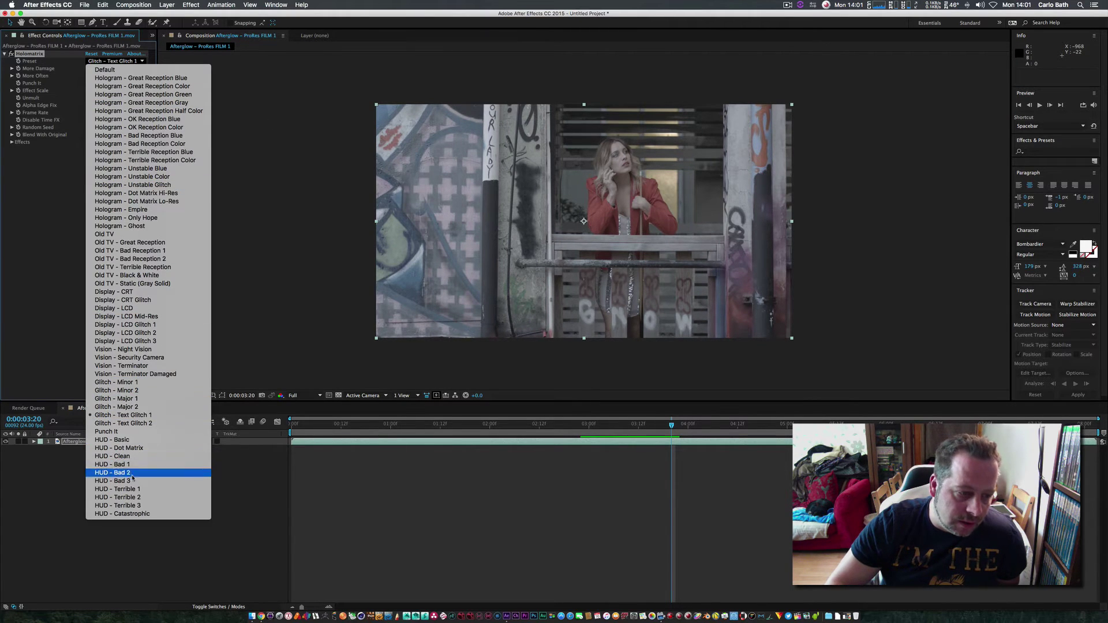
pyautogui.click(145, 512)
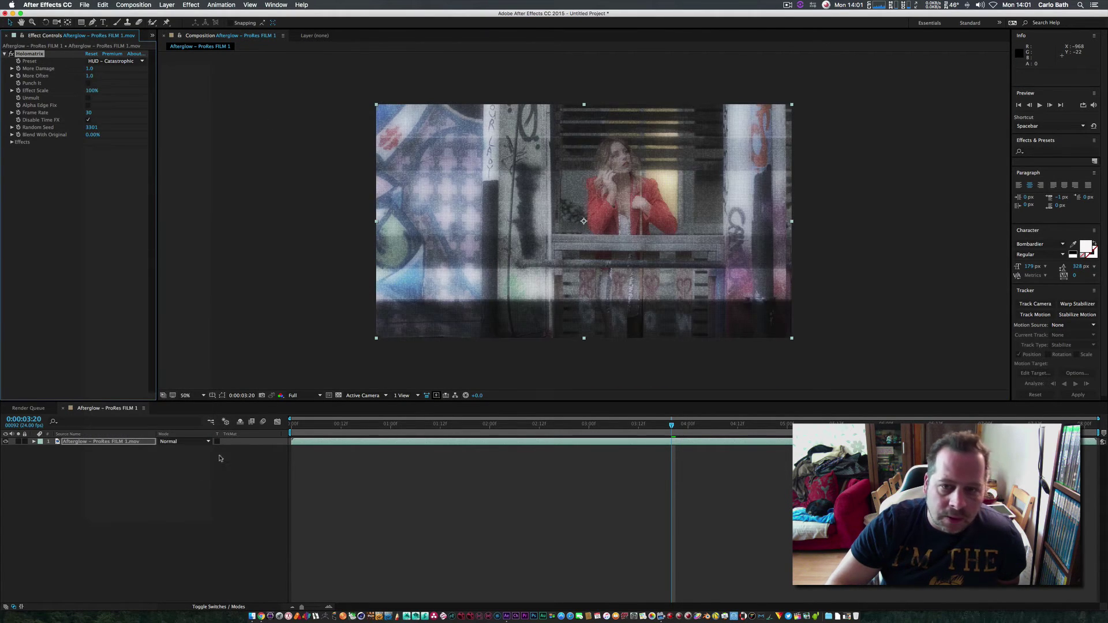
pyautogui.moveTo(300, 424); pyautogui.dragTo(291, 423)
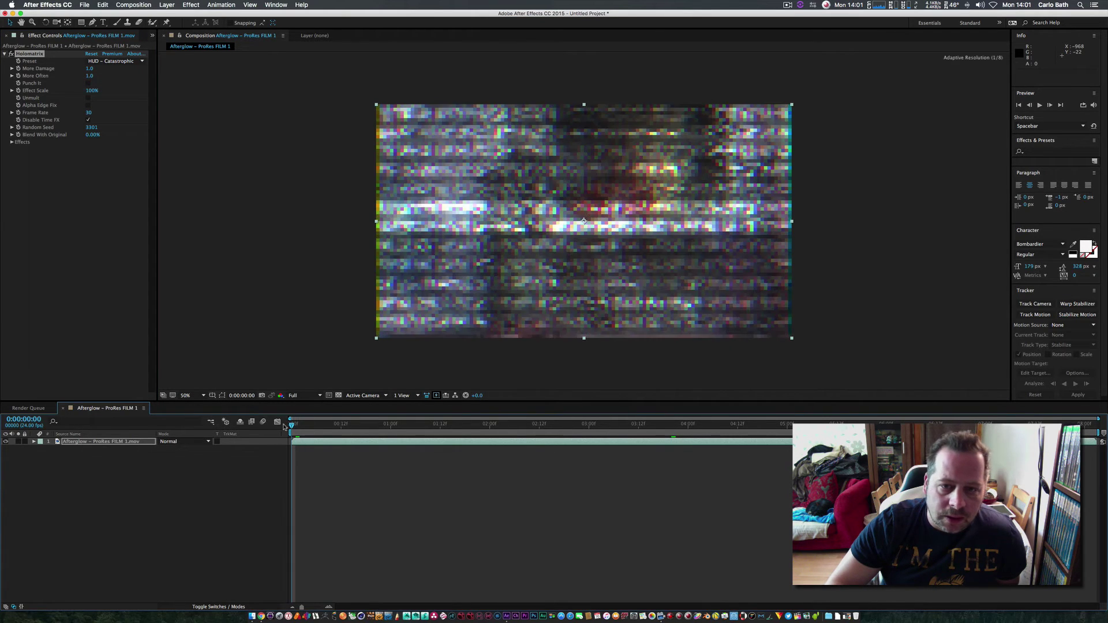
pyautogui.click(1039, 106)
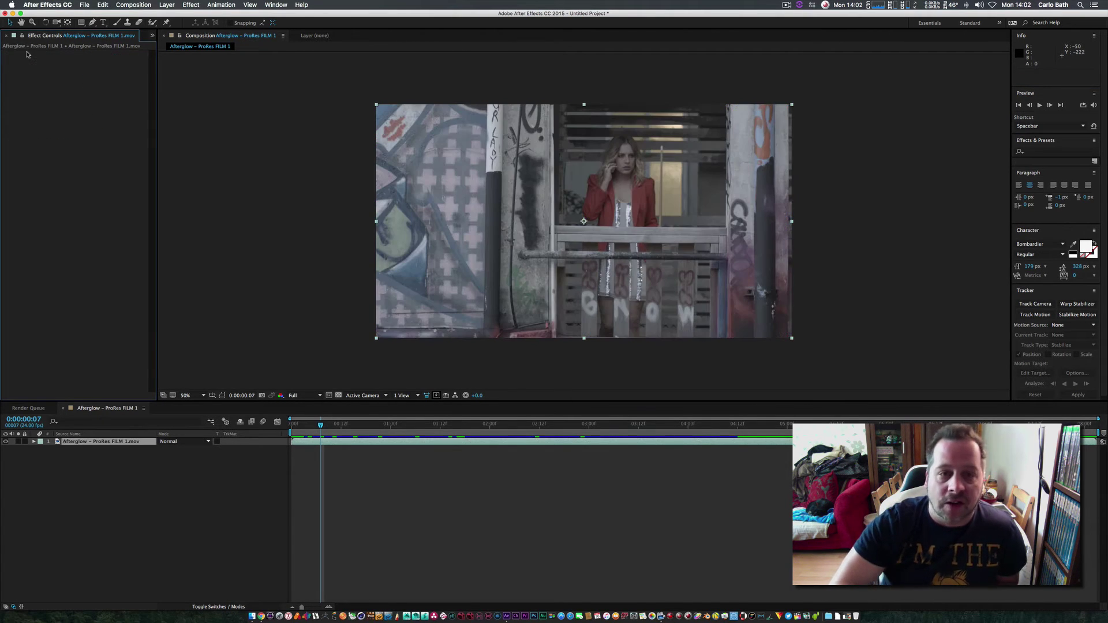
pyautogui.click(196, 4)
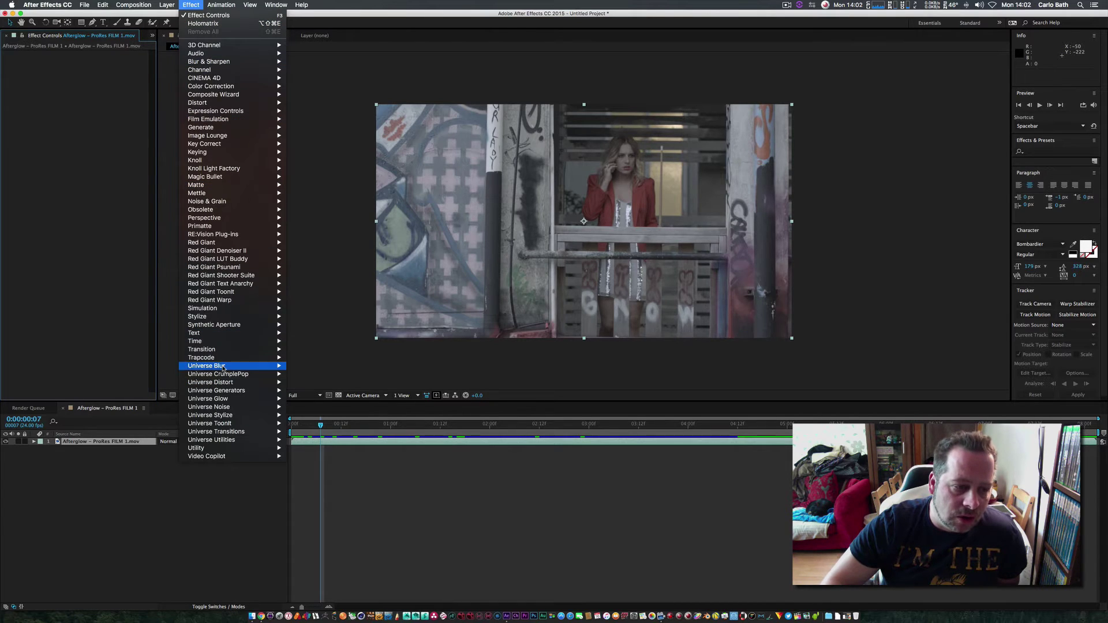
pyautogui.moveTo(231, 376)
pyautogui.moveTo(236, 419)
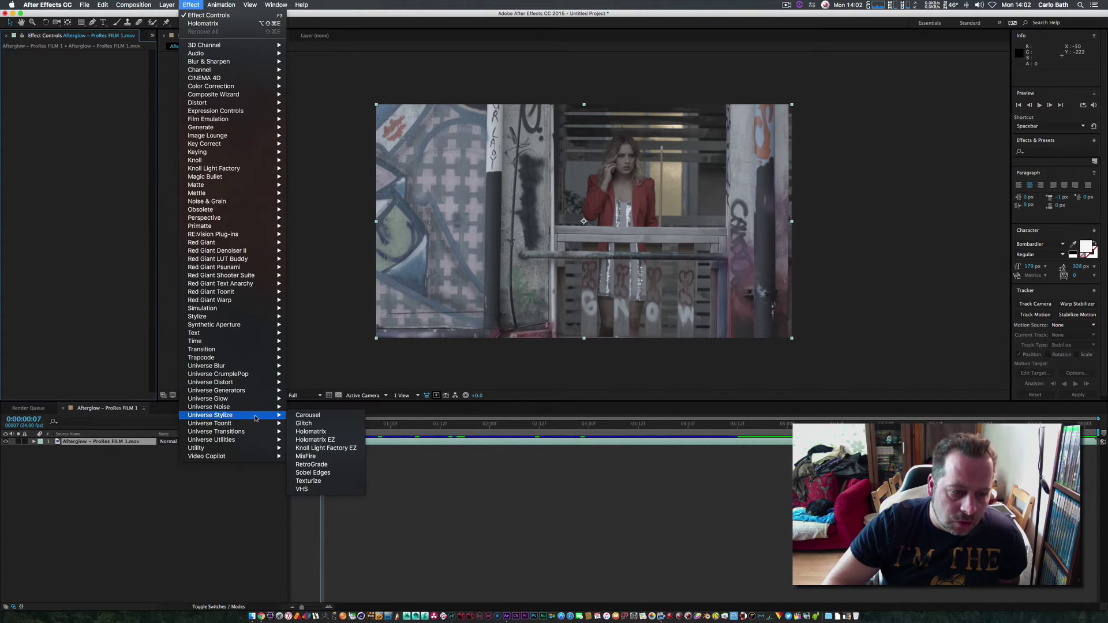
pyautogui.click(305, 425)
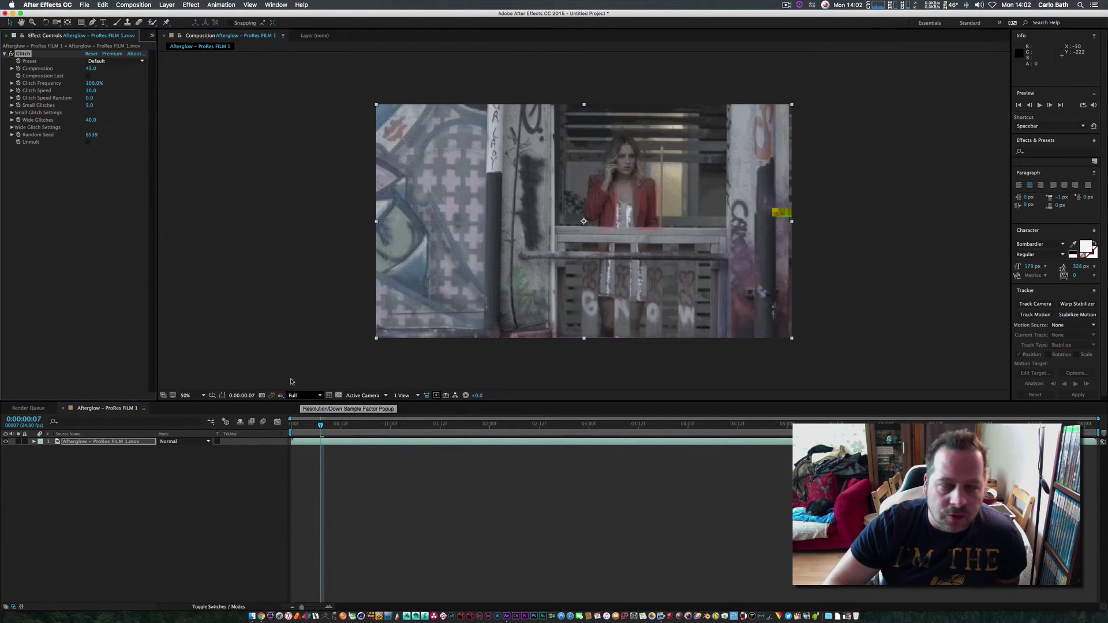
pyautogui.click(1039, 105)
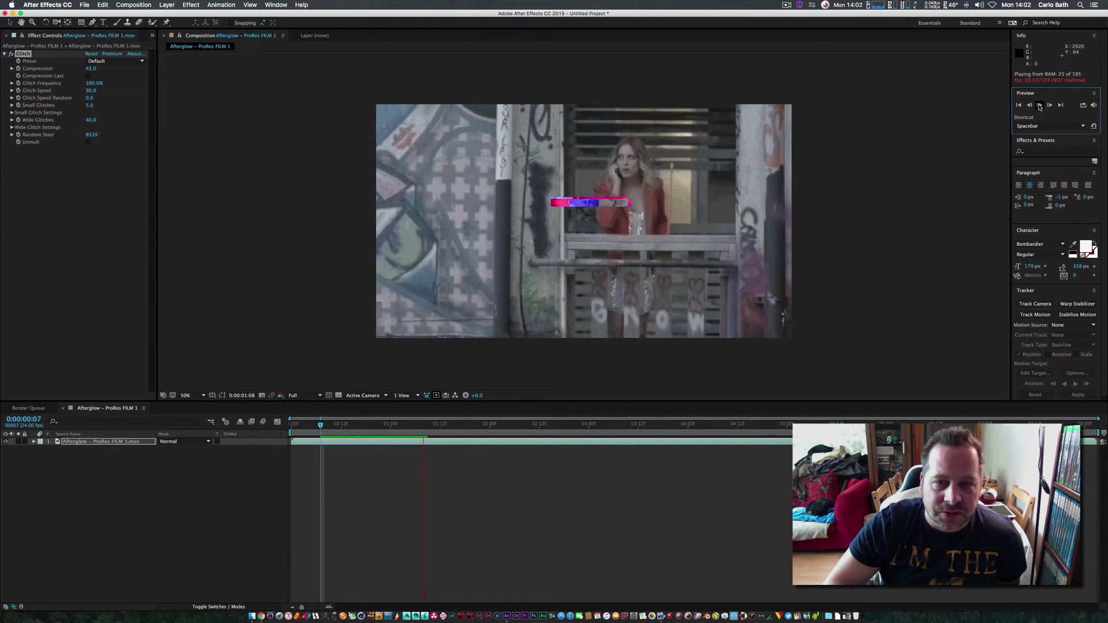
pyautogui.click(1040, 106)
pyautogui.click(106, 61)
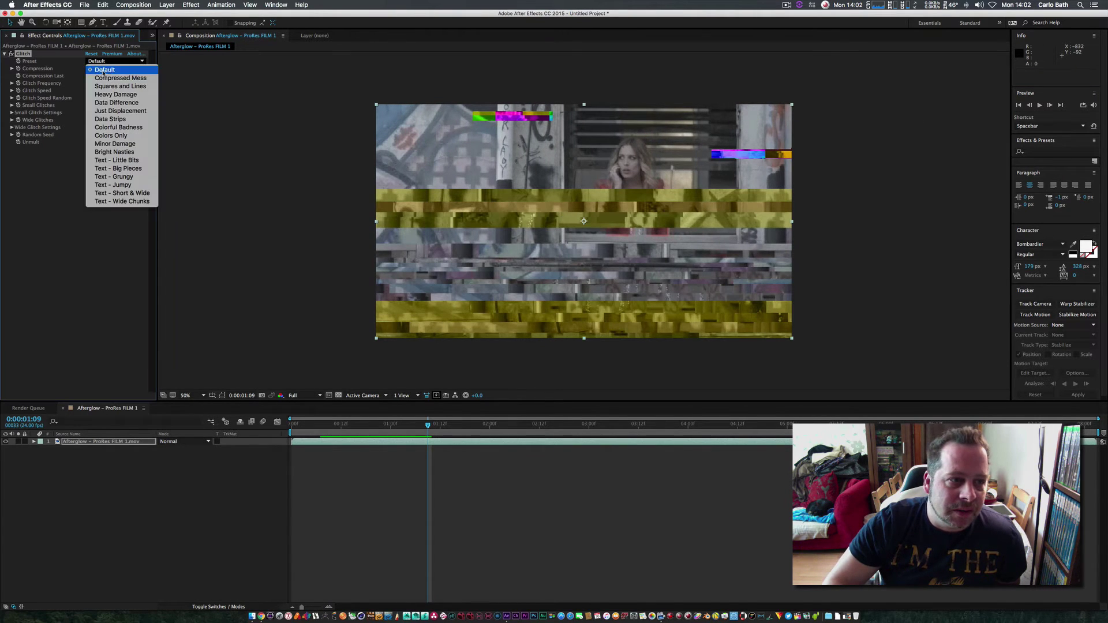
pyautogui.click(114, 94)
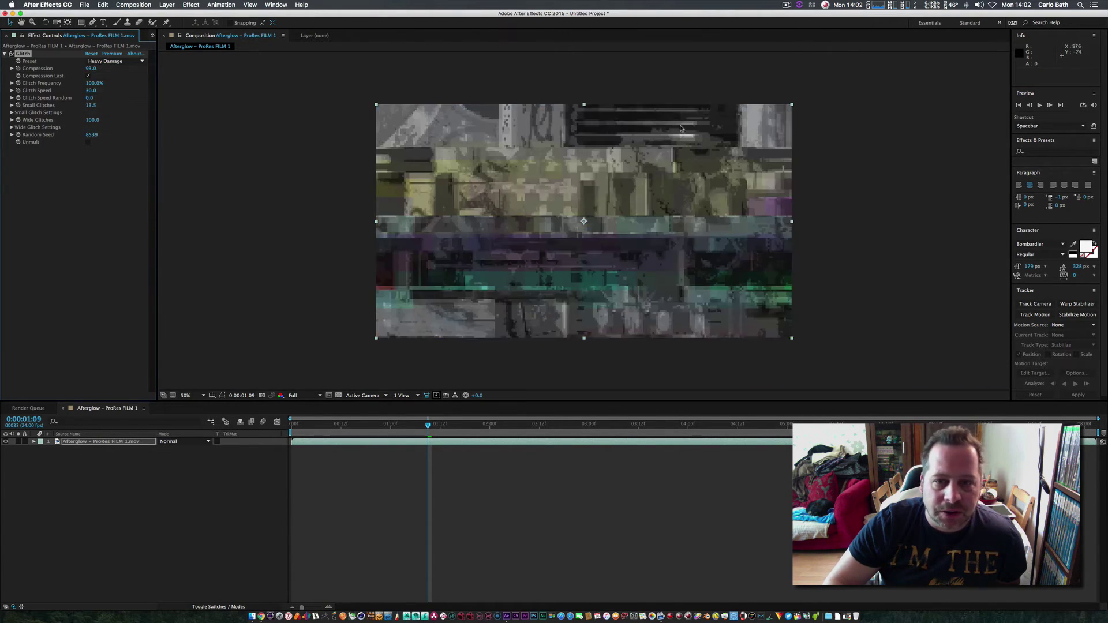
pyautogui.click(1040, 106)
pyautogui.press('space')
pyautogui.click(24, 56)
pyautogui.press('Delete')
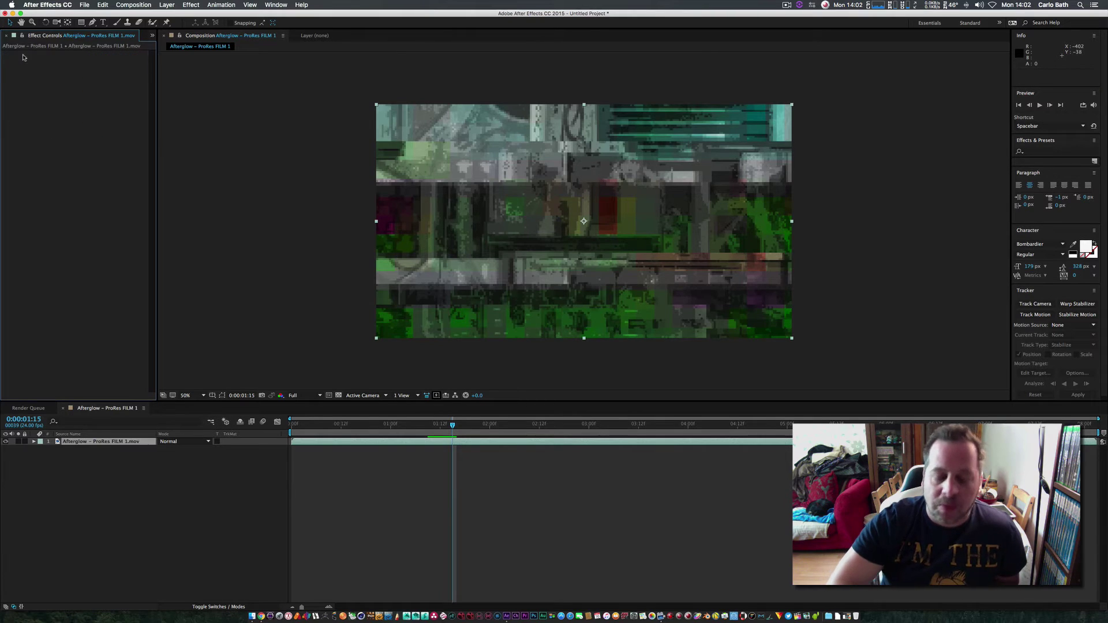
pyautogui.click(188, 4)
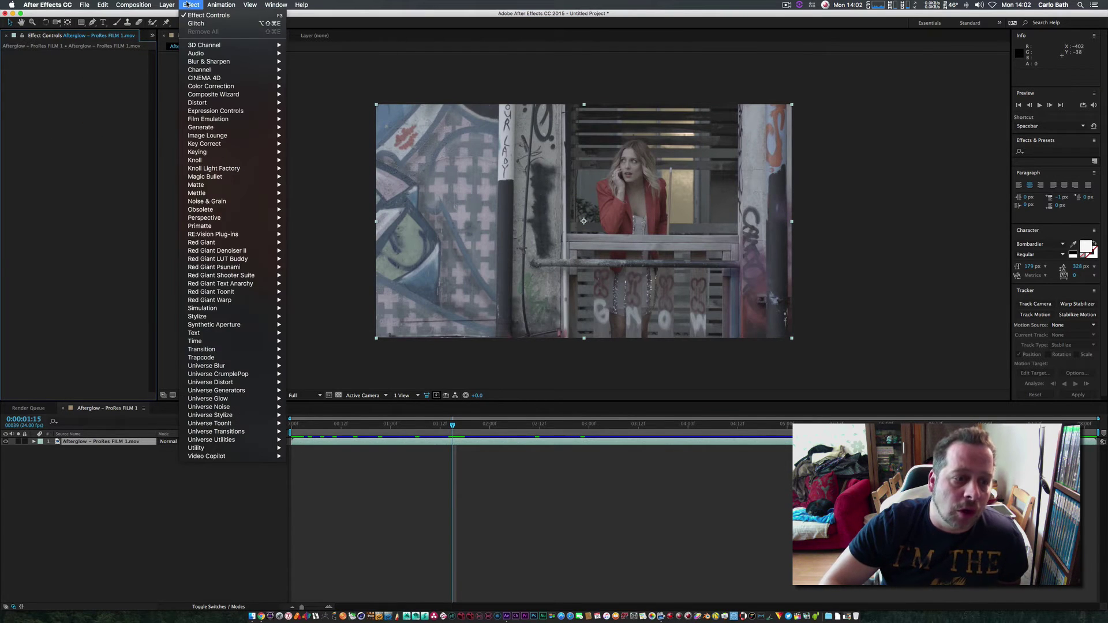
pyautogui.moveTo(230, 376)
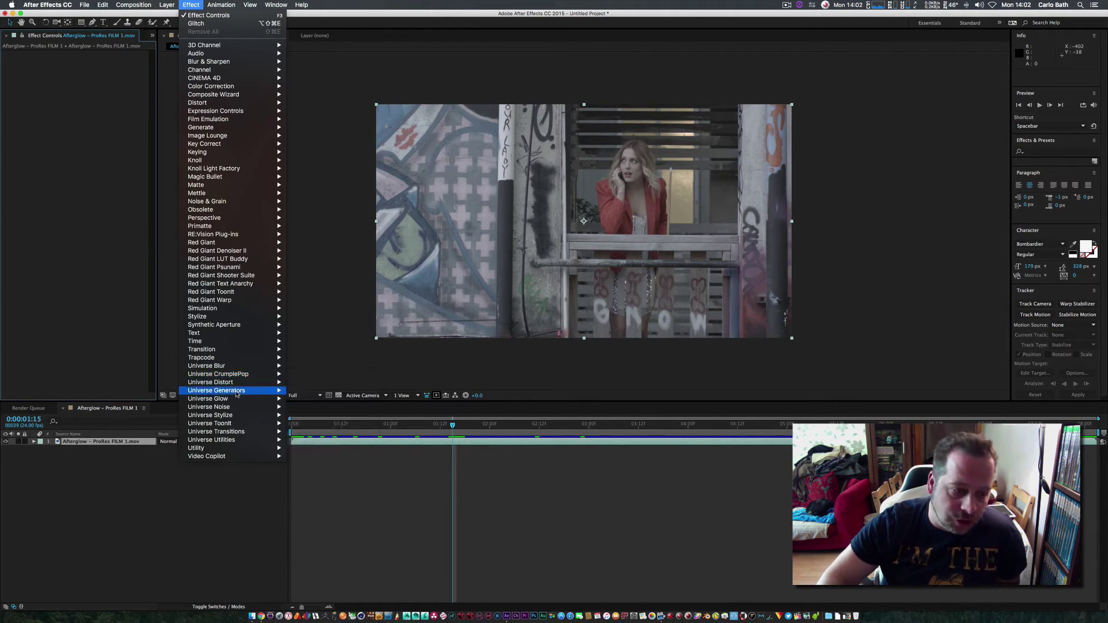
pyautogui.moveTo(242, 425)
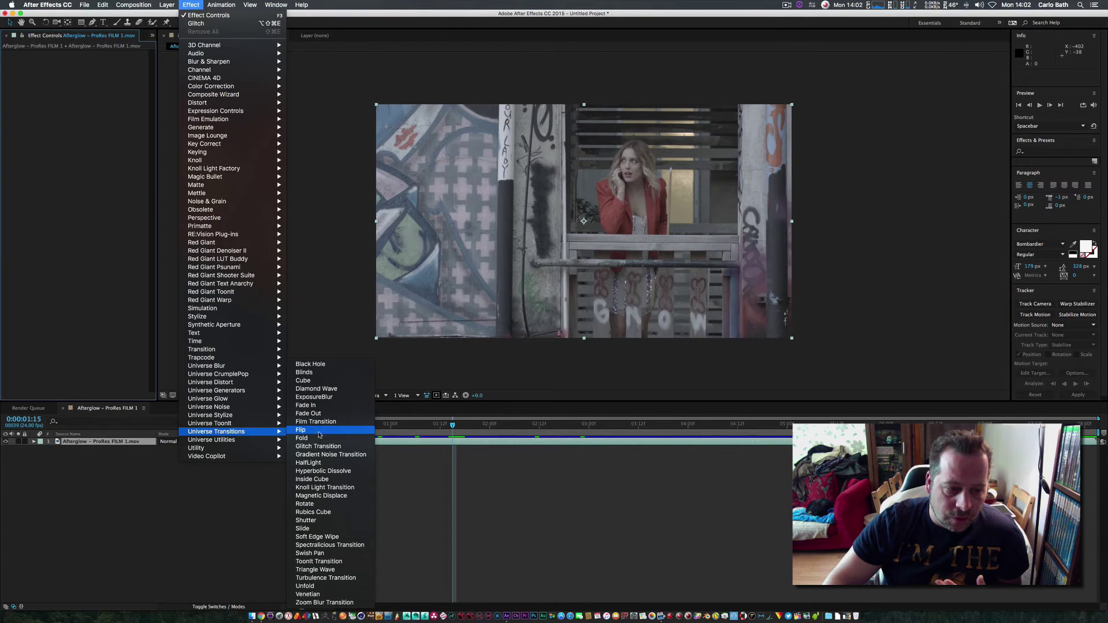
pyautogui.click(325, 487)
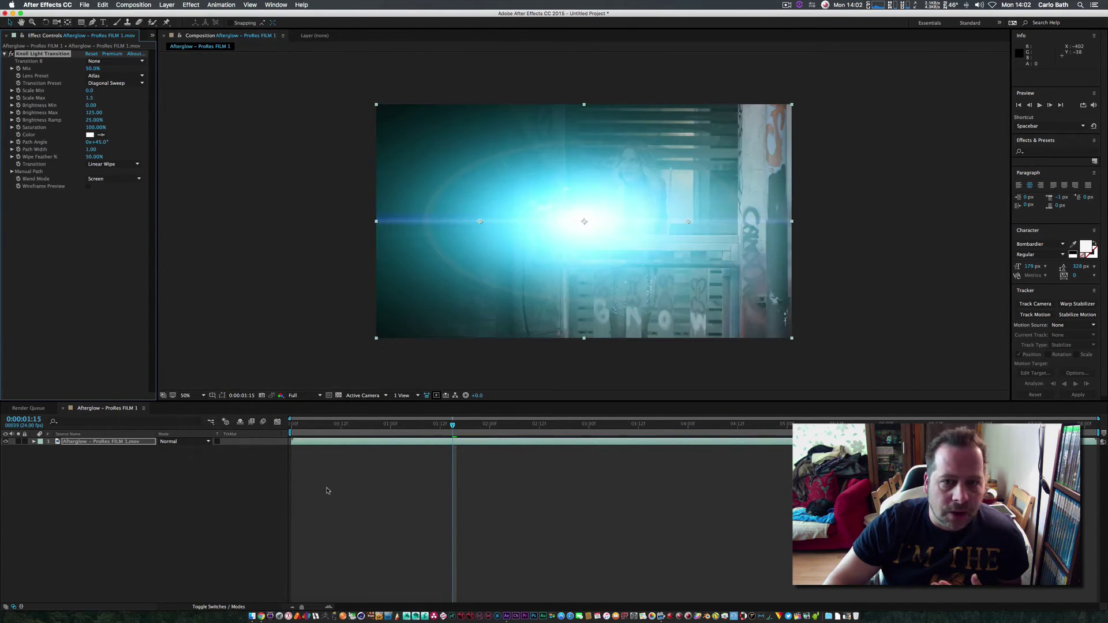
pyautogui.moveTo(584, 225)
pyautogui.mouseDown()
pyautogui.moveTo(574, 215)
pyautogui.moveTo(584, 223)
pyautogui.mouseUp()
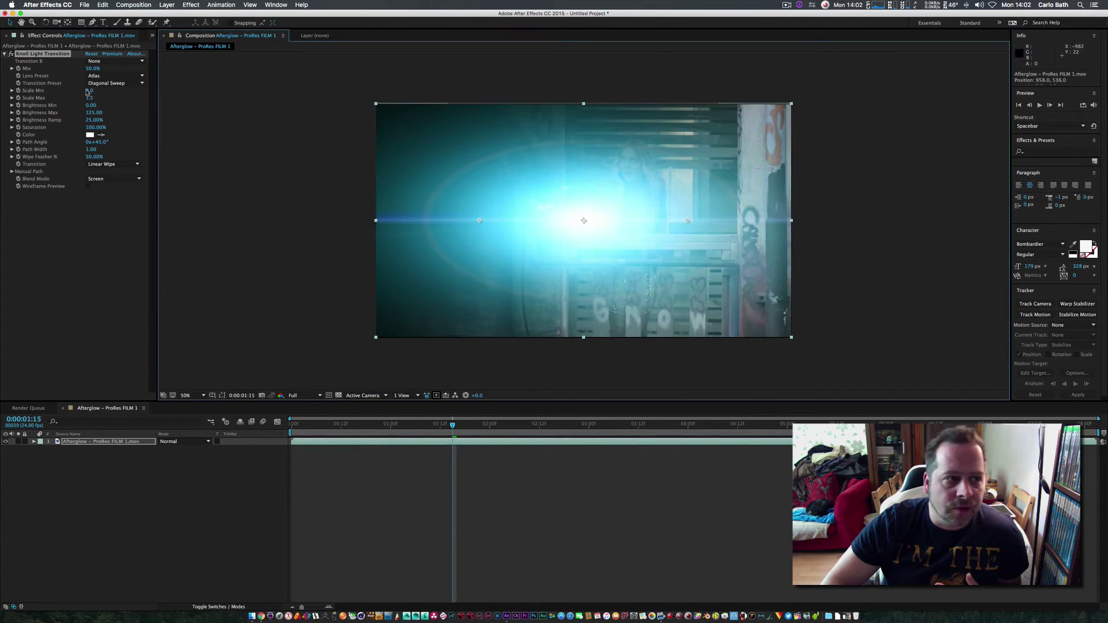
pyautogui.click(49, 60)
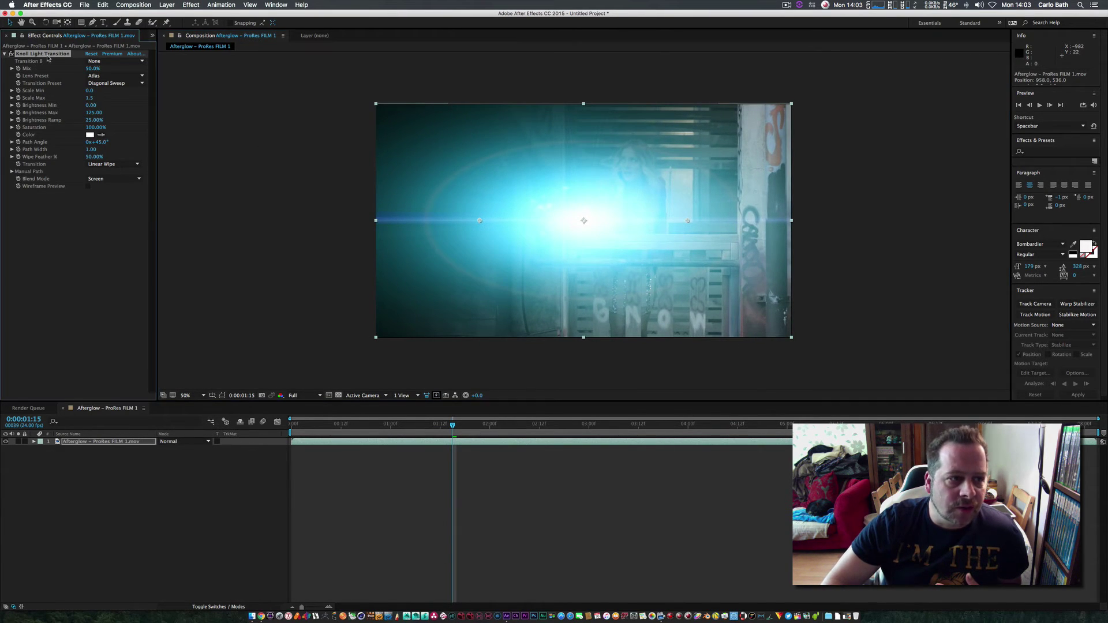
pyautogui.click(115, 62)
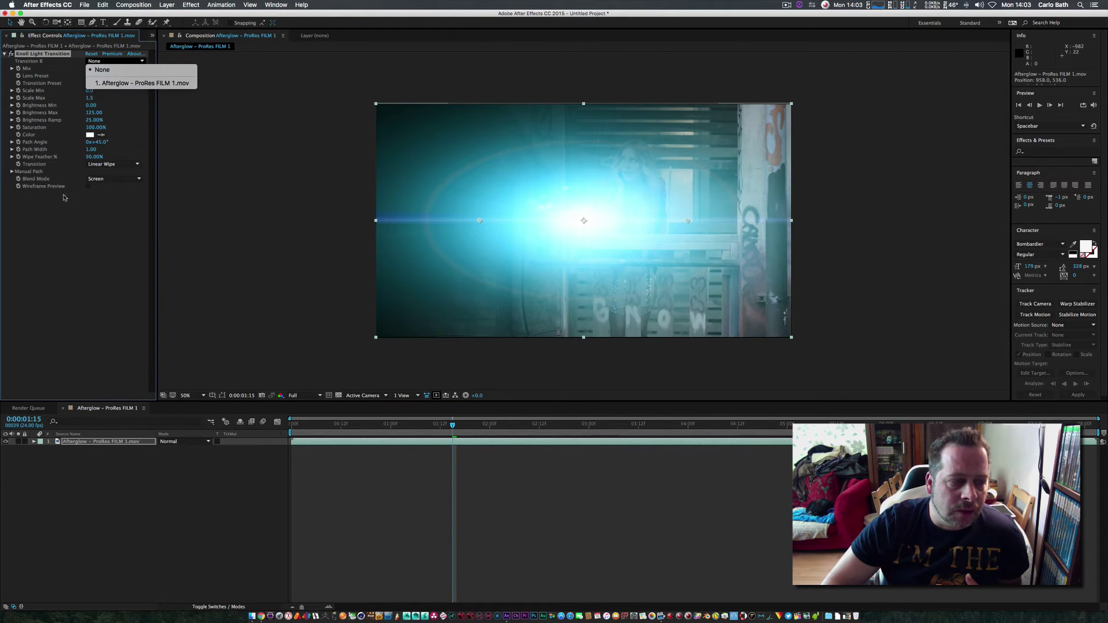
pyautogui.click(95, 67)
pyautogui.moveTo(96, 68)
pyautogui.mouseDown()
pyautogui.moveTo(69, 72)
pyautogui.moveTo(83, 72)
pyautogui.mouseUp()
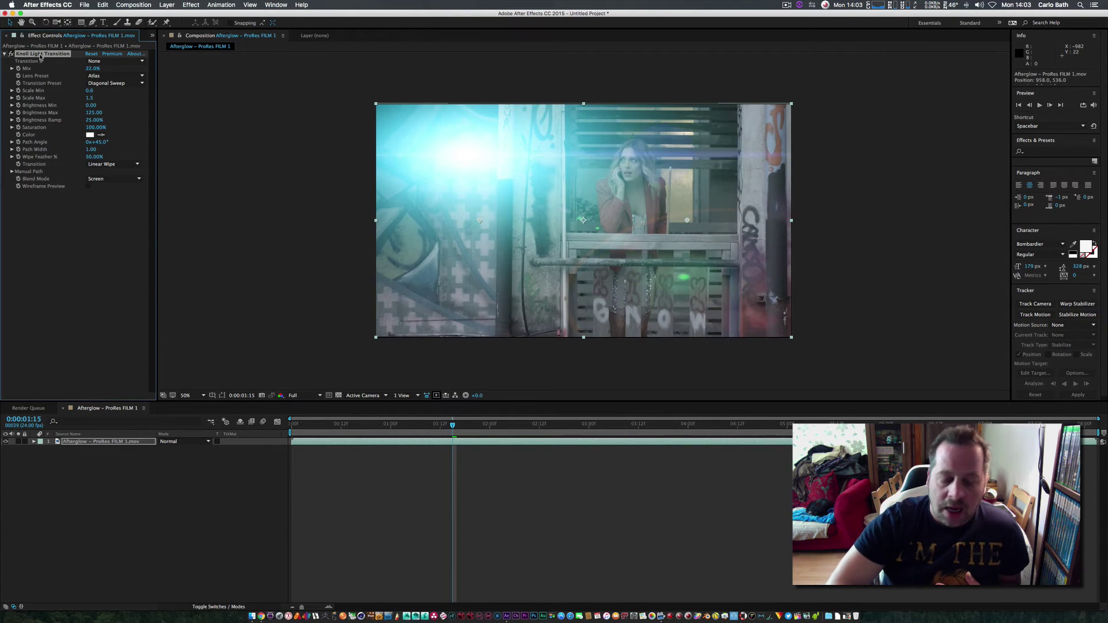
pyautogui.press('Delete')
# - Apply Knoll Light Factory, place the flare at 224.0, 90.0 over the graffiti wall, and open Options
pyautogui.click(193, 6)
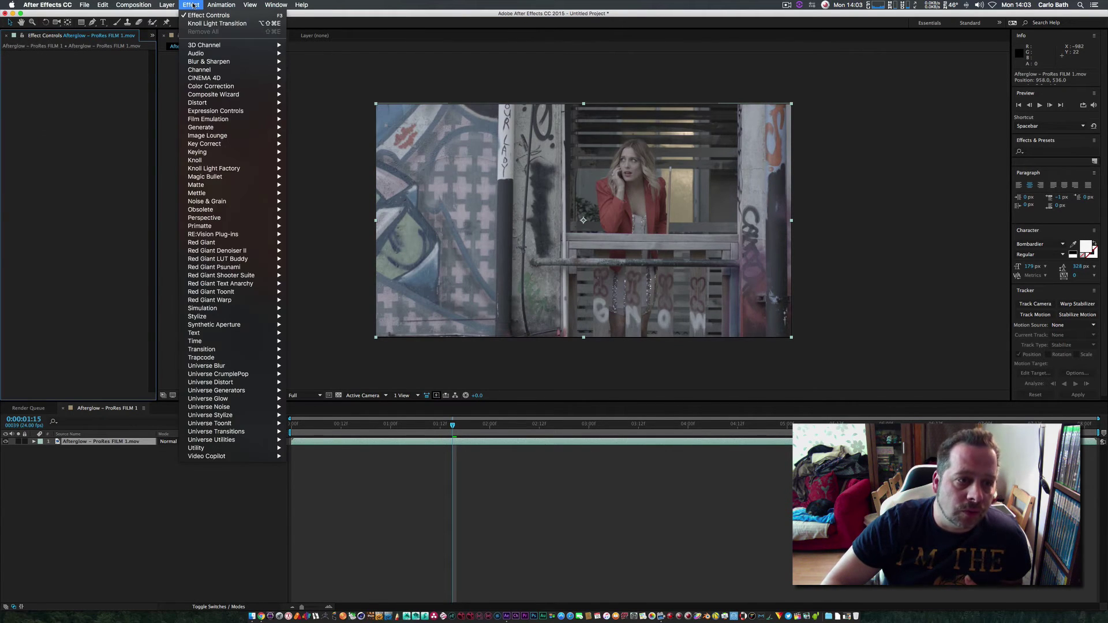
pyautogui.moveTo(248, 168)
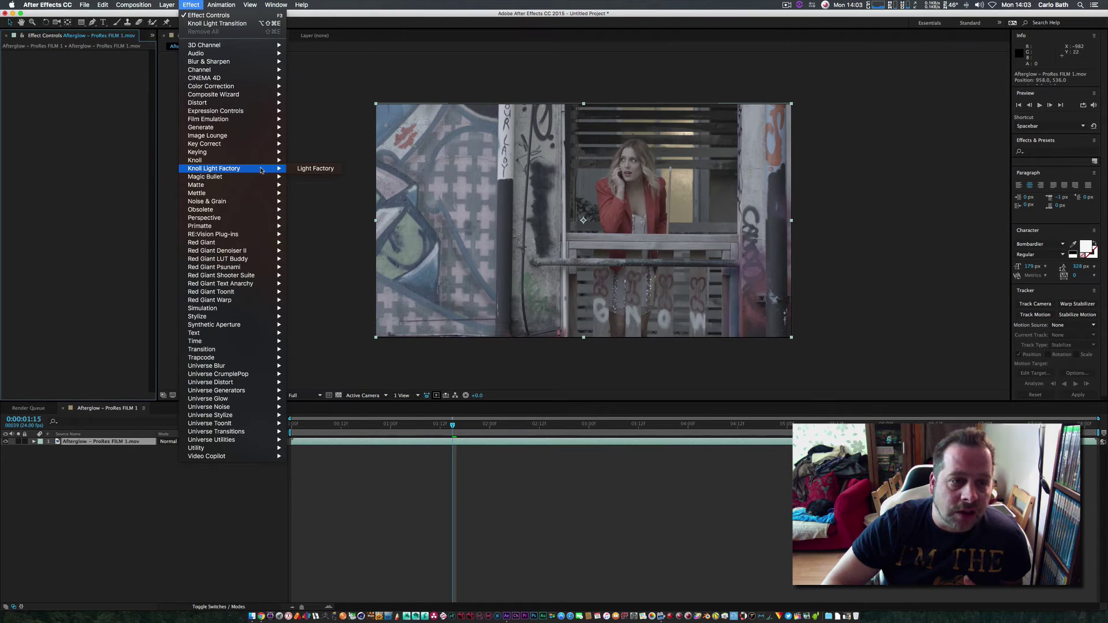
pyautogui.click(332, 169)
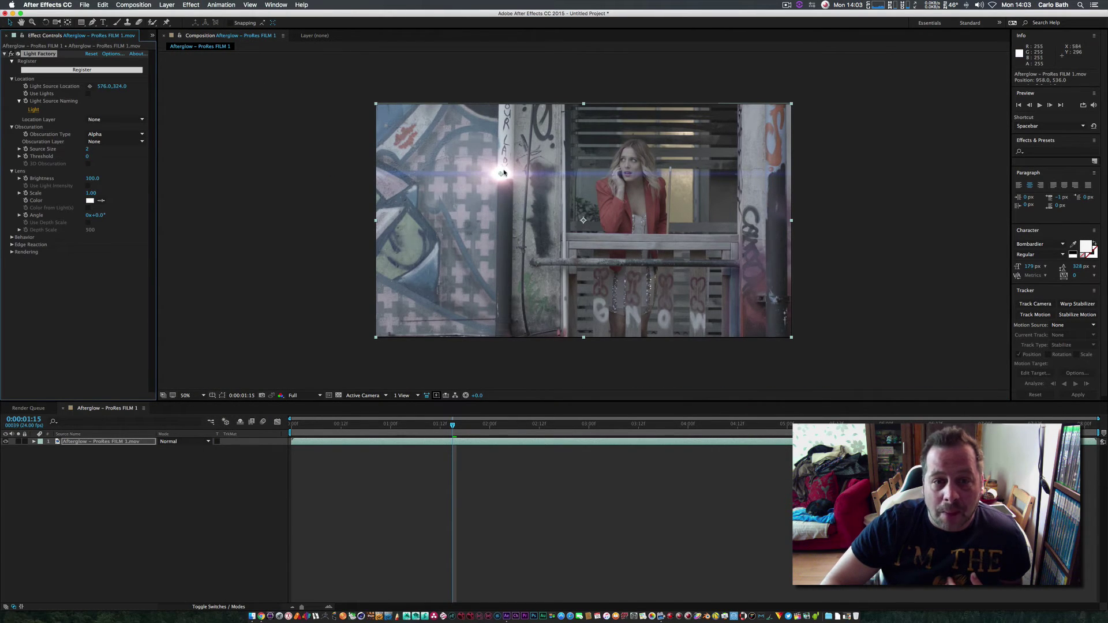
pyautogui.moveTo(501, 175); pyautogui.dragTo(425, 124)
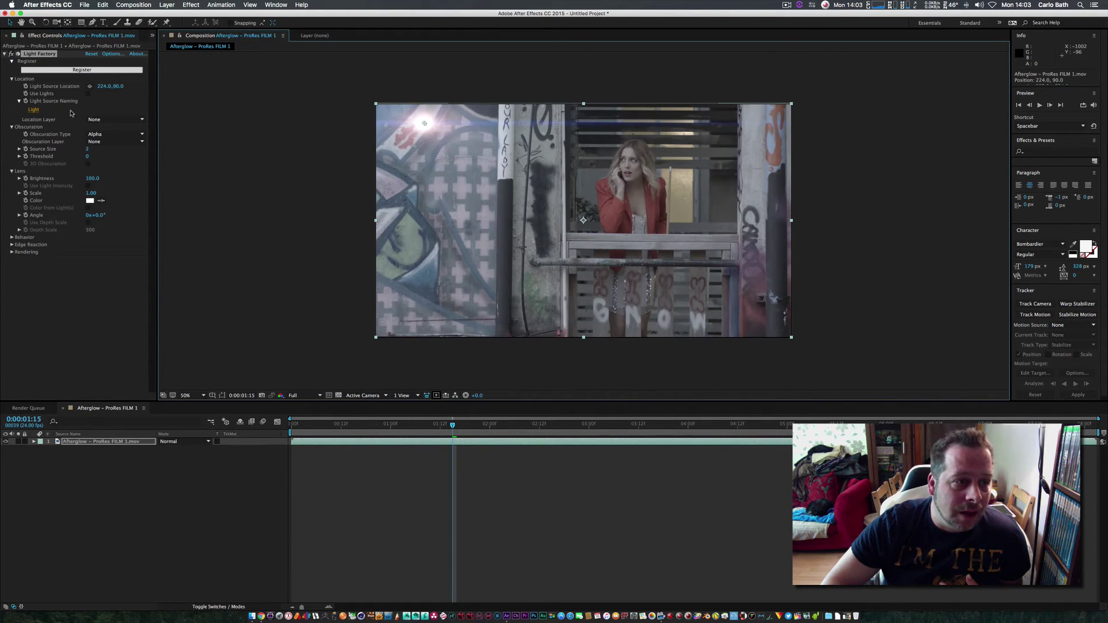
pyautogui.click(109, 55)
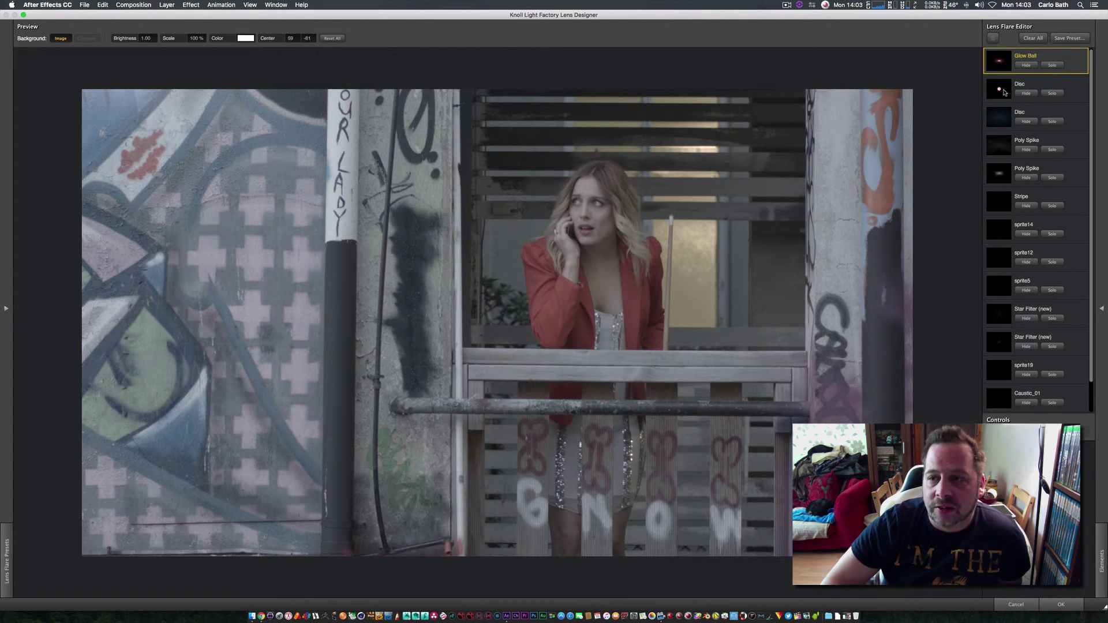
# - Solo the Disc element and move the flare into the window beside the woman
pyautogui.click(1002, 93)
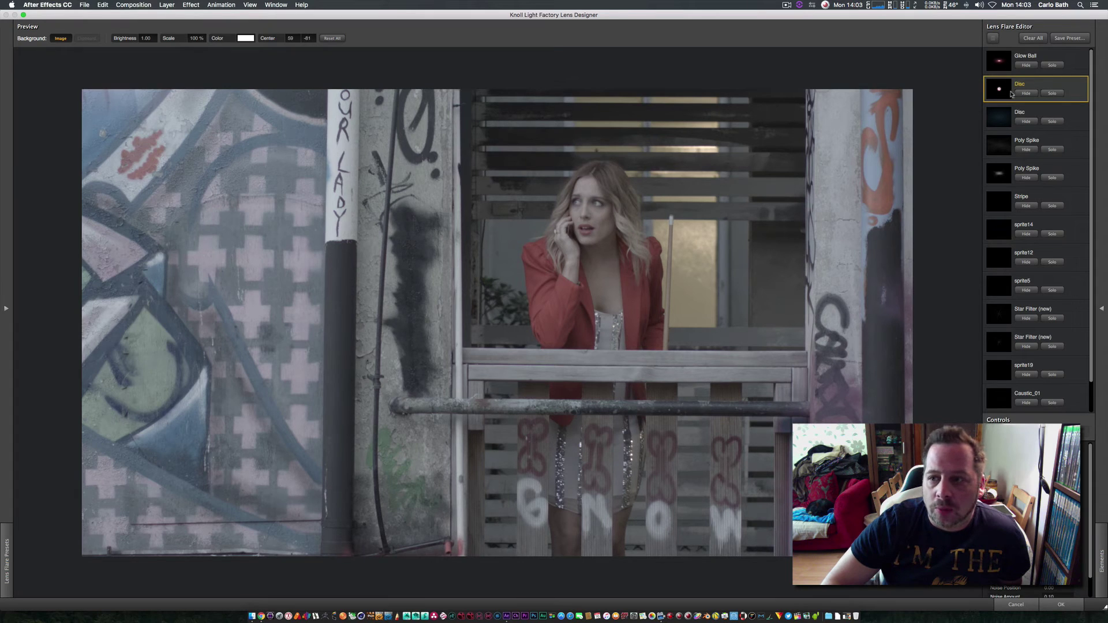
pyautogui.click(1053, 93)
pyautogui.moveTo(219, 211); pyautogui.dragTo(700, 199)
# - Select Glow Ball, nudge the flare, tint it green, then cancel the Lens Designer
pyautogui.click(1002, 63)
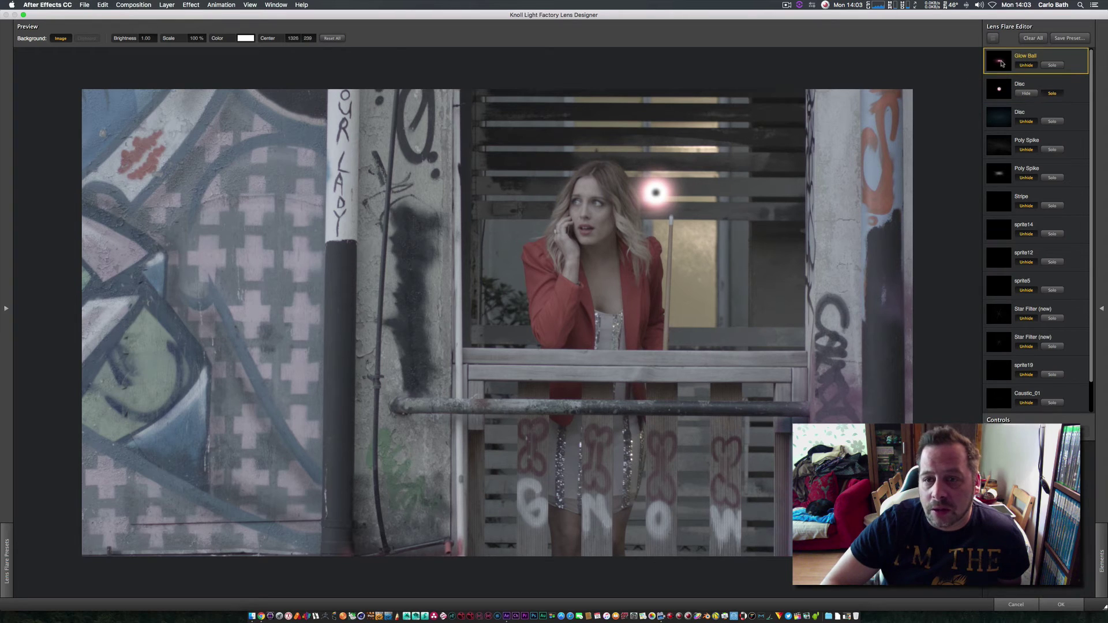
pyautogui.moveTo(659, 192); pyautogui.dragTo(672, 161)
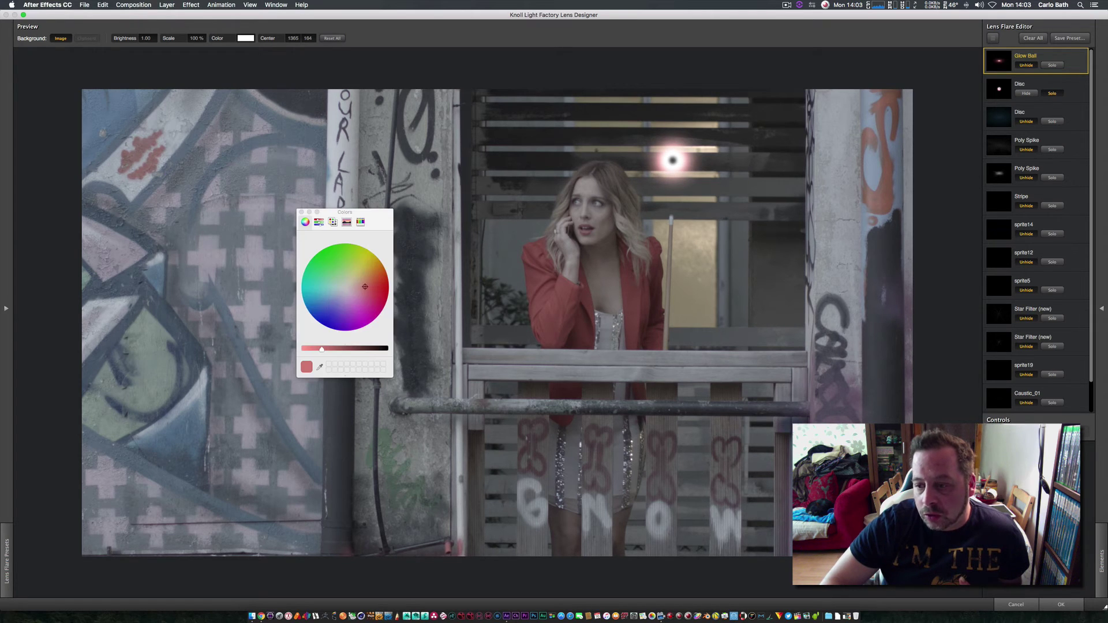
pyautogui.click(335, 259)
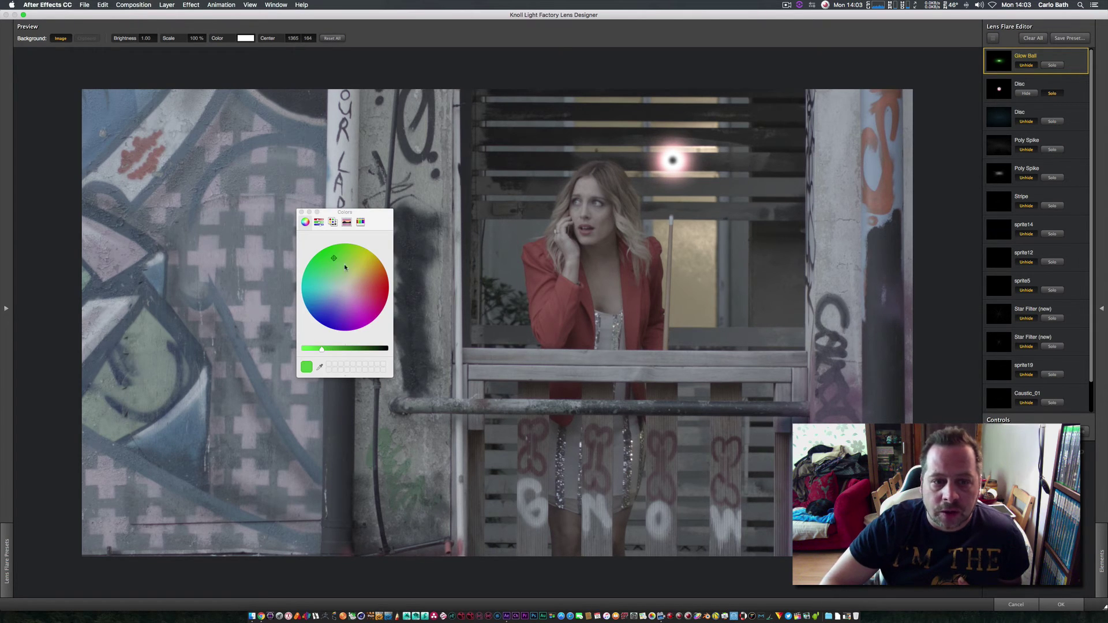
pyautogui.moveTo(335, 257); pyautogui.dragTo(321, 265)
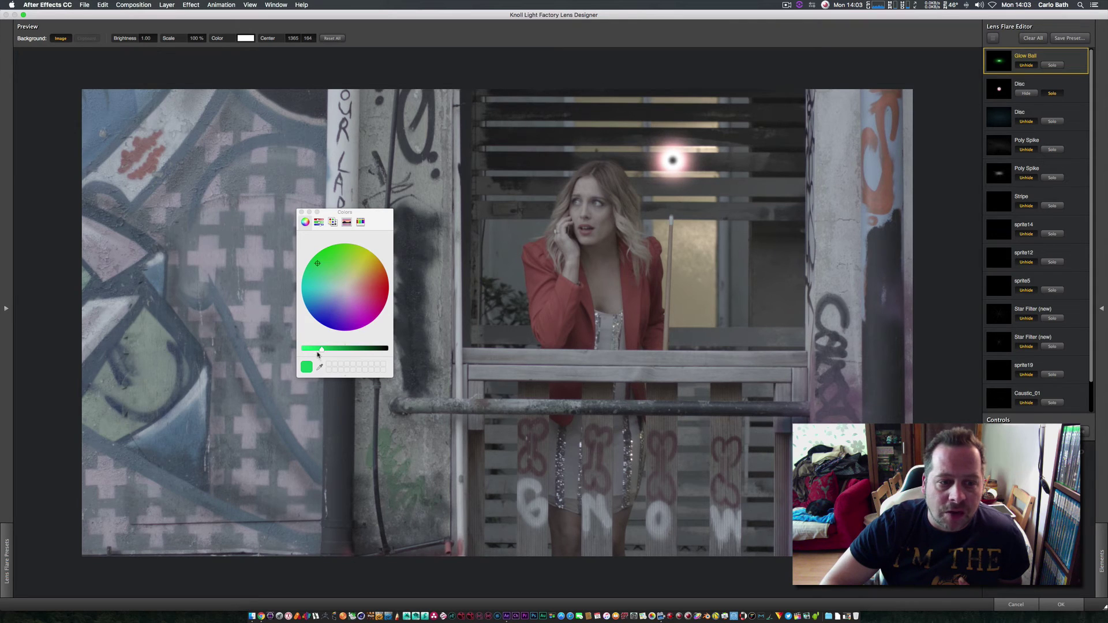
pyautogui.moveTo(321, 349); pyautogui.dragTo(311, 349)
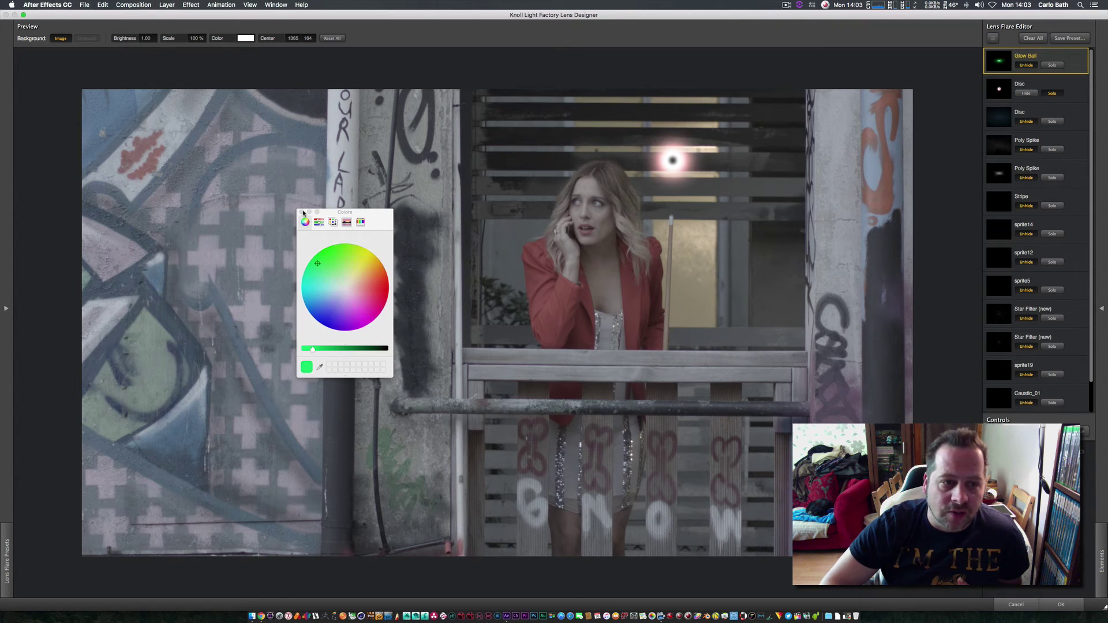
pyautogui.click(301, 212)
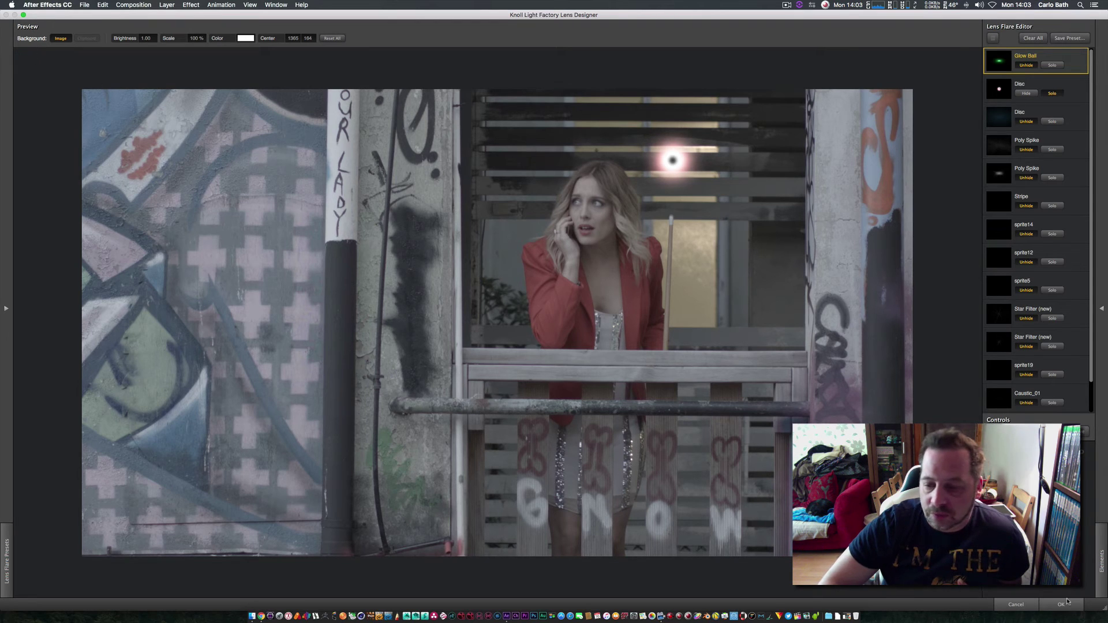
pyautogui.click(1016, 605)
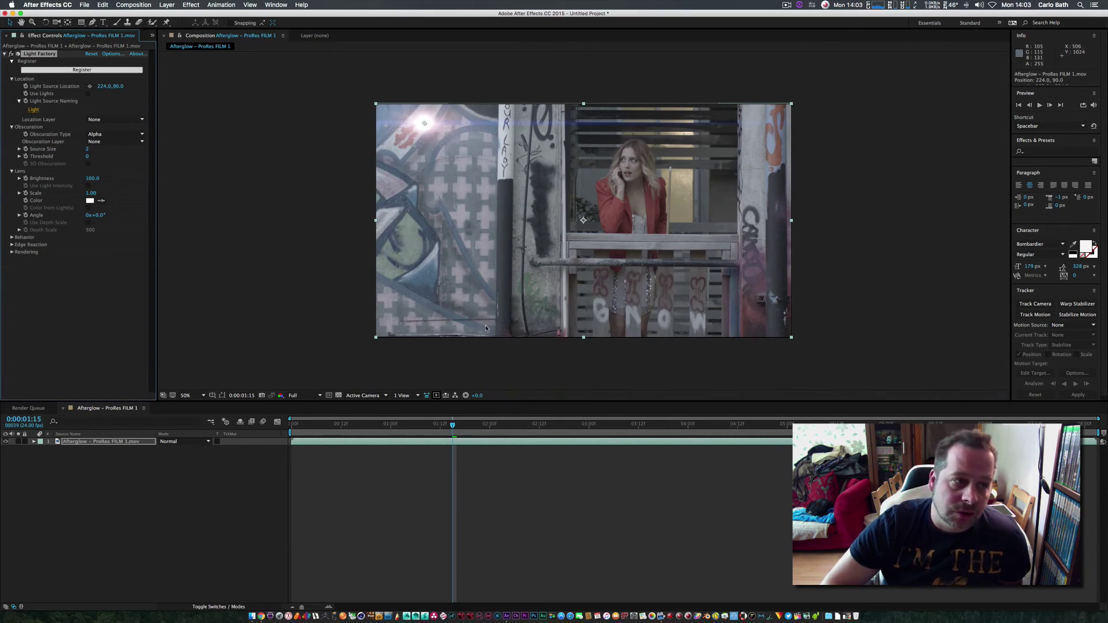
# - Keep the flare location layer at None, dim Brightness to 80, and delete Light Factory
pyautogui.click(140, 119)
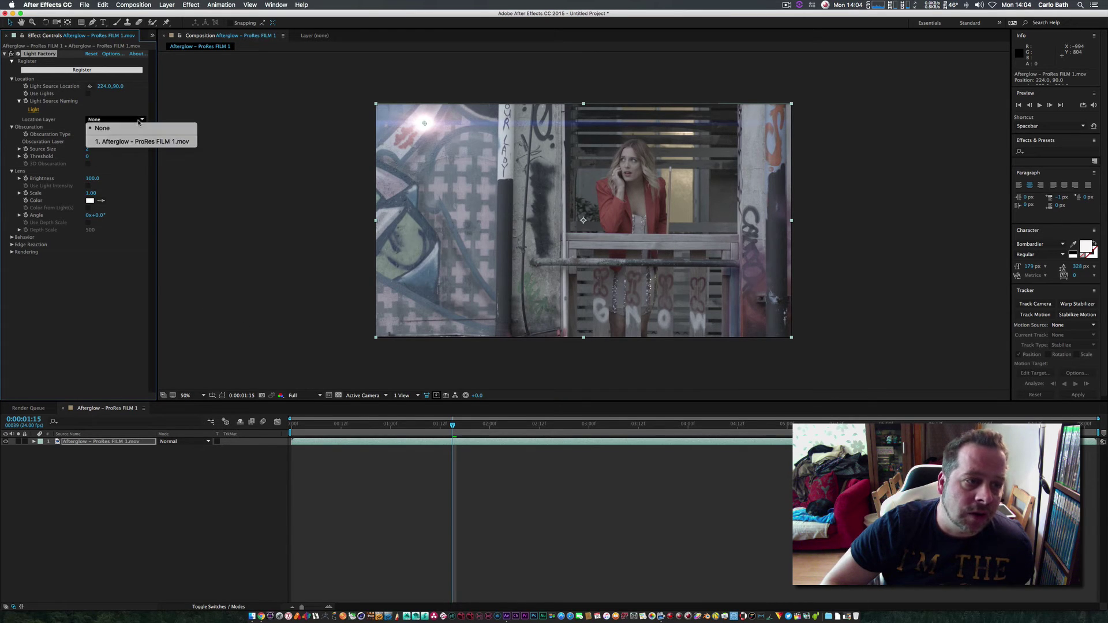
pyautogui.click(109, 264)
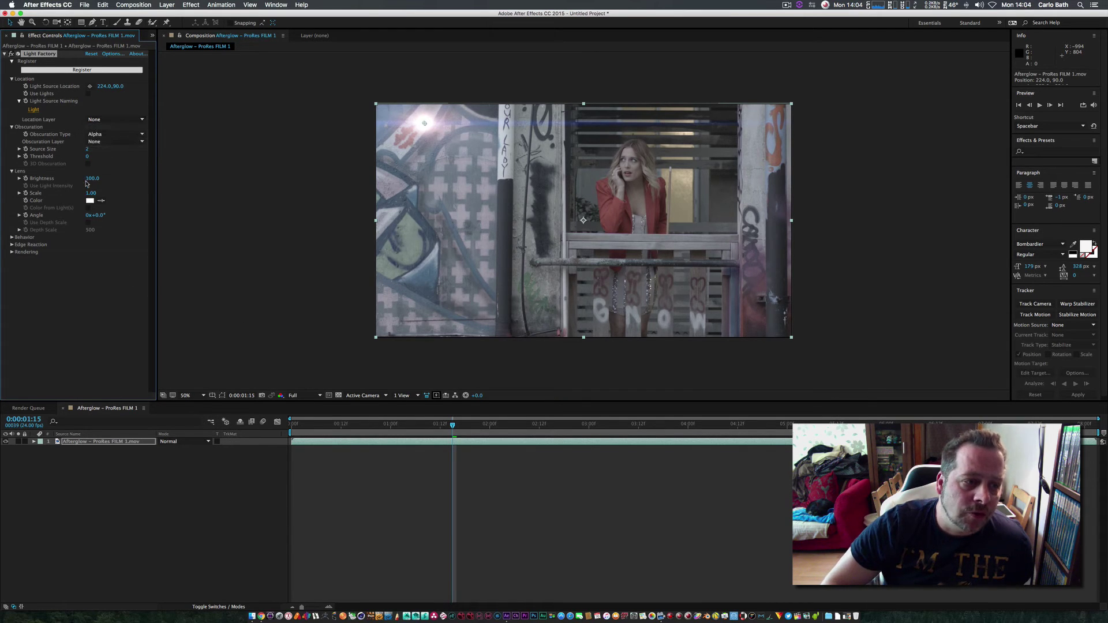
pyautogui.moveTo(93, 180); pyautogui.dragTo(89, 178)
pyautogui.press('Delete')
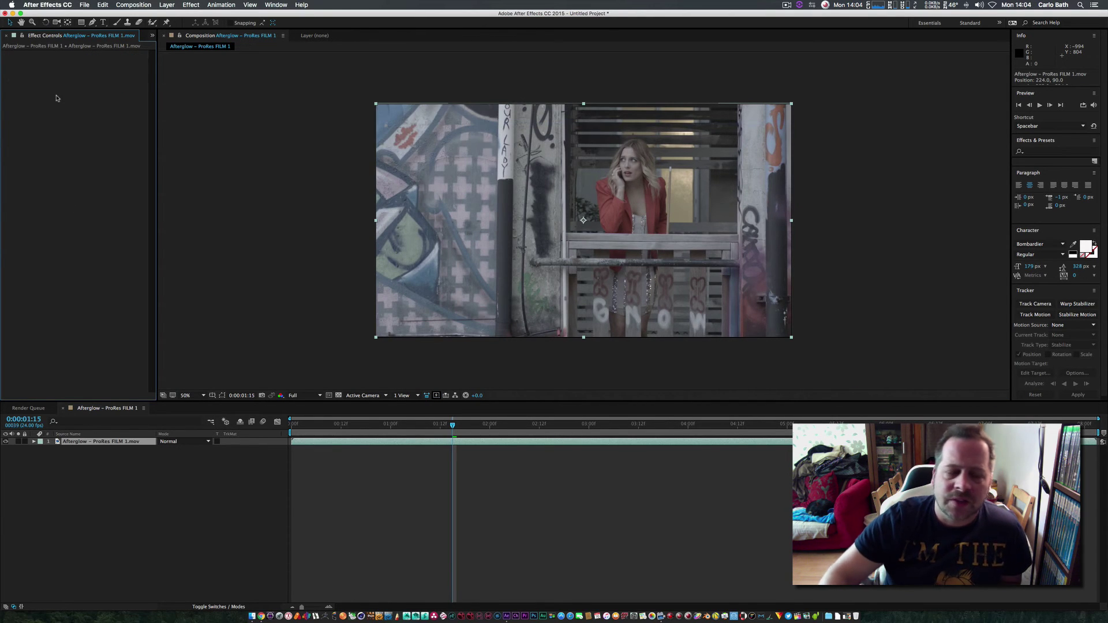
# - Apply Universe Masked Blur and reduce its Blur Size to about 84
pyautogui.click(191, 4)
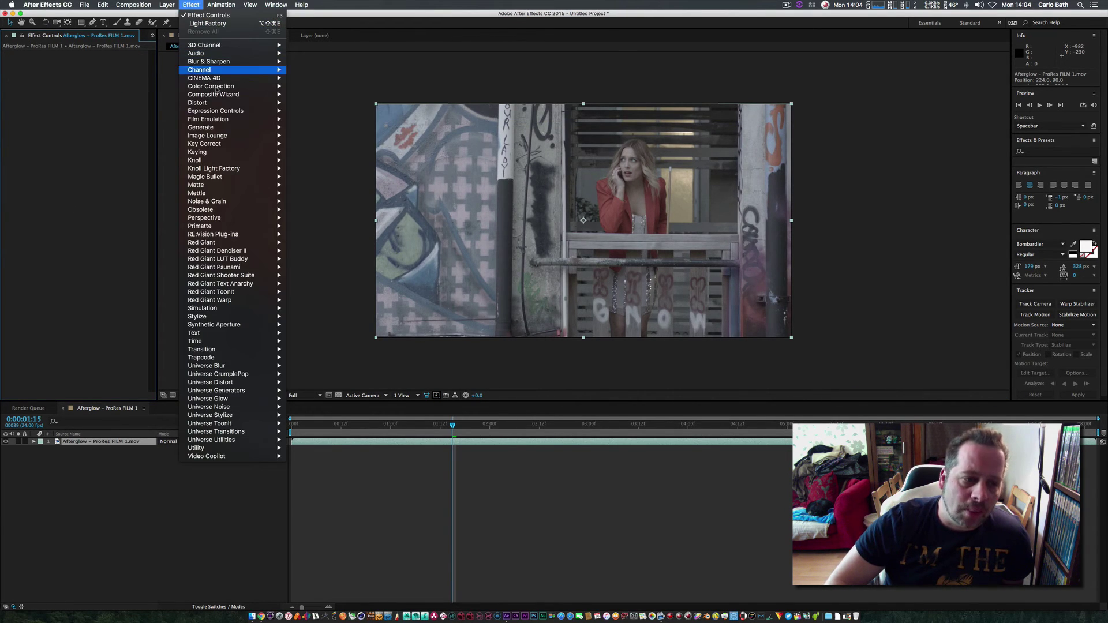
pyautogui.moveTo(255, 326)
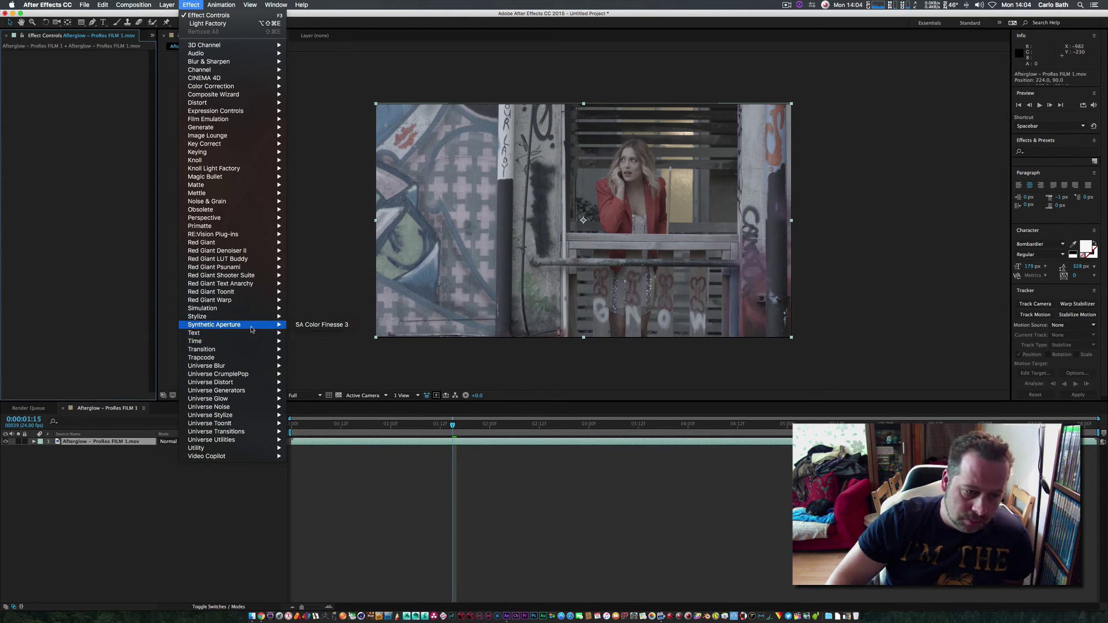
pyautogui.moveTo(261, 367)
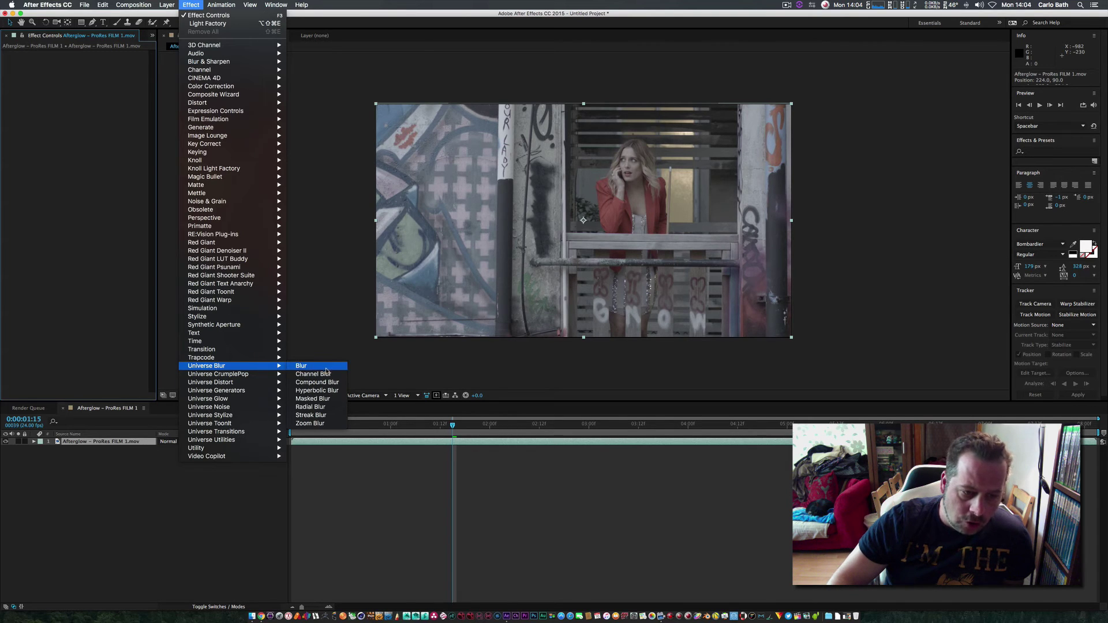
pyautogui.click(327, 398)
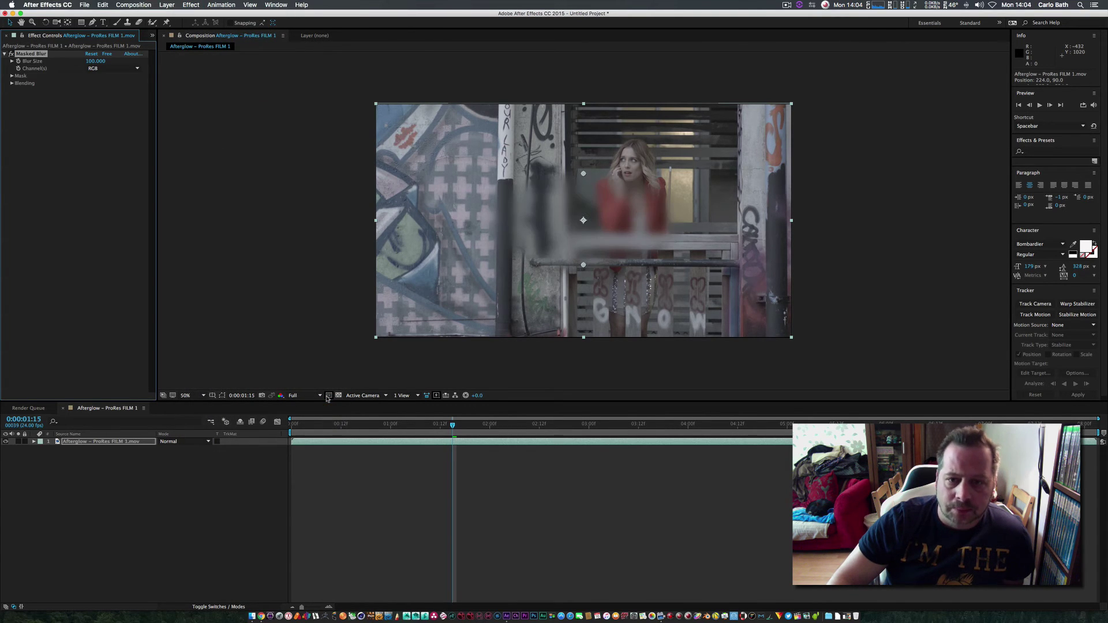
pyautogui.click(11, 61)
pyautogui.moveTo(48, 75); pyautogui.dragTo(43, 74)
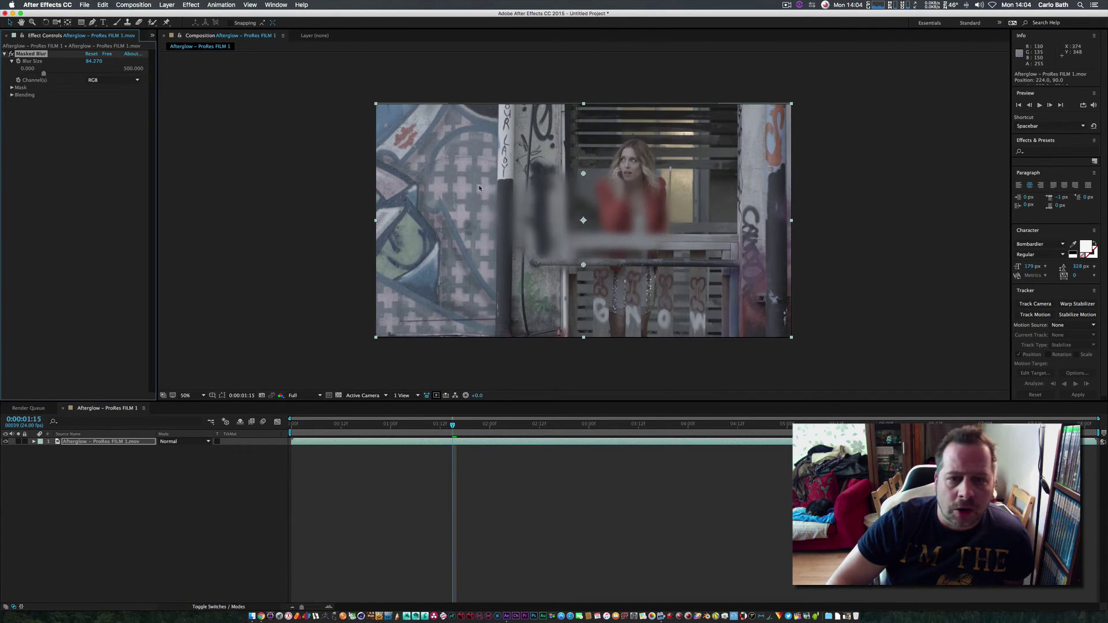
# - Move the blur band's points over the pillar, off the woman's face, and lower Blur Size to 41.199
pyautogui.moveTo(592, 211); pyautogui.dragTo(485, 133)
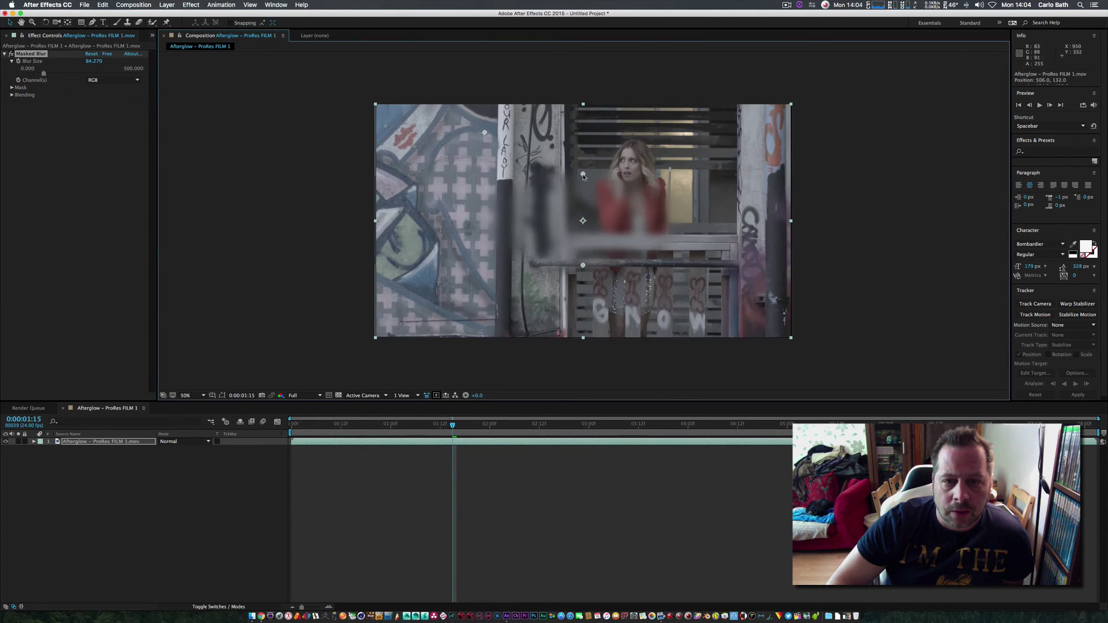
pyautogui.moveTo(583, 174); pyautogui.dragTo(504, 143)
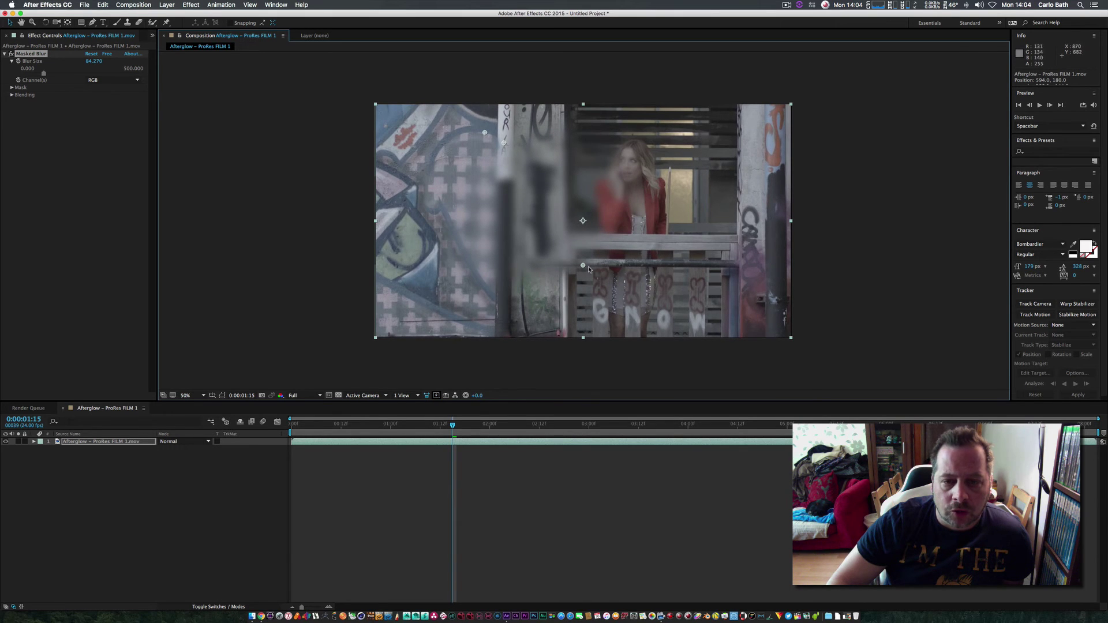
pyautogui.moveTo(583, 266); pyautogui.dragTo(601, 272)
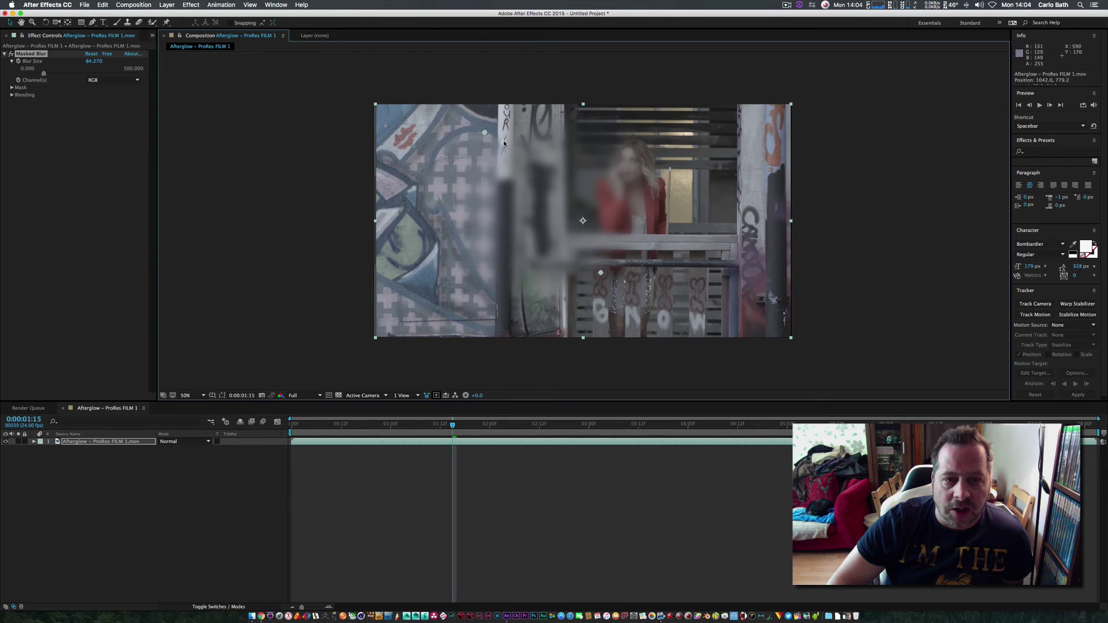
pyautogui.moveTo(504, 143); pyautogui.dragTo(490, 179)
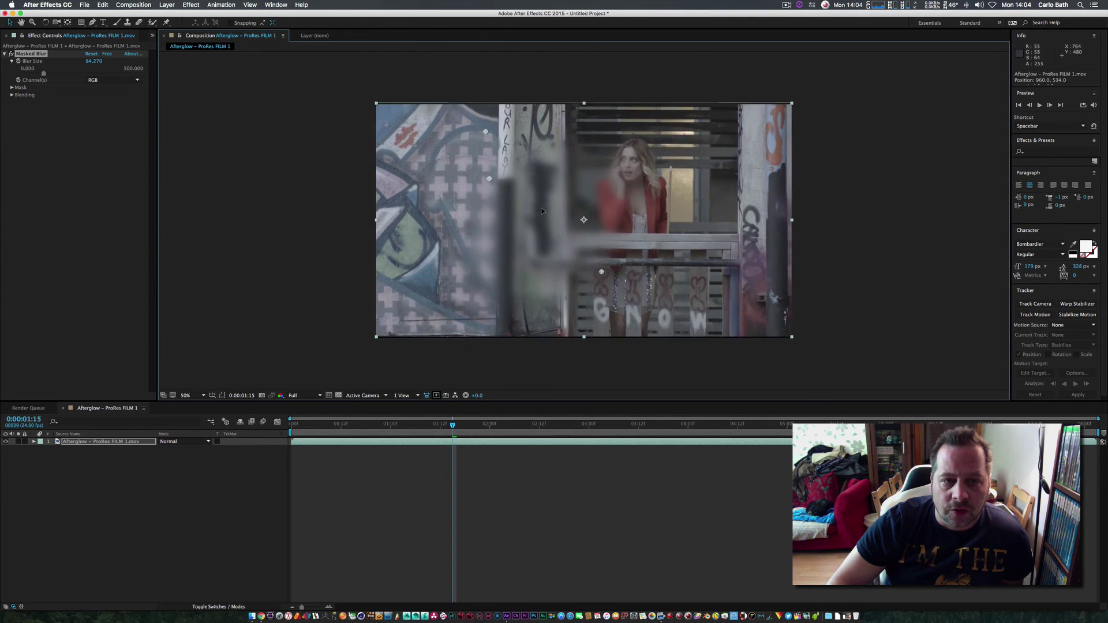
pyautogui.moveTo(541, 211); pyautogui.dragTo(544, 212)
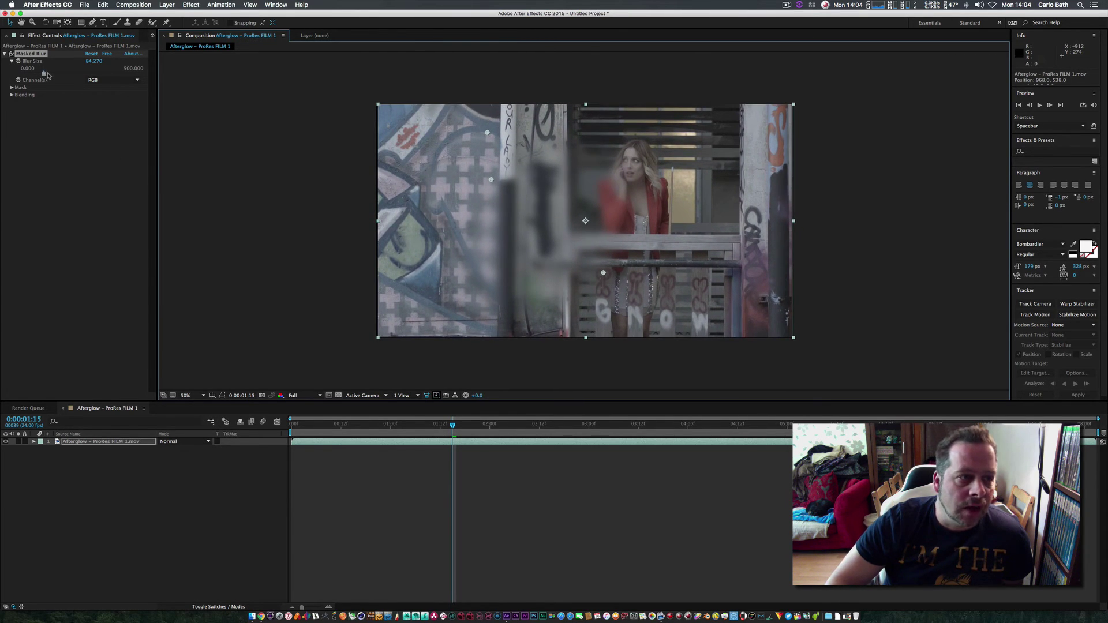
pyautogui.moveTo(45, 73)
pyautogui.mouseDown()
pyautogui.moveTo(60, 78)
pyautogui.moveTo(33, 80)
pyautogui.mouseUp()
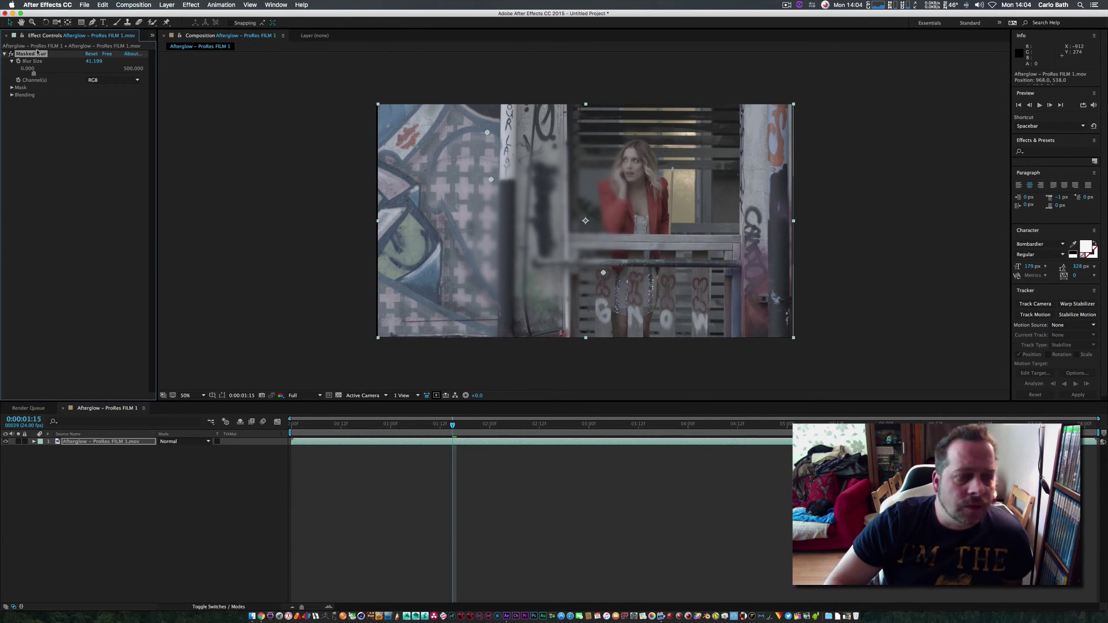
# - Delete Masked Blur, scale the layer to 101%, and apply the Inside Cube transition
pyautogui.press('Delete')
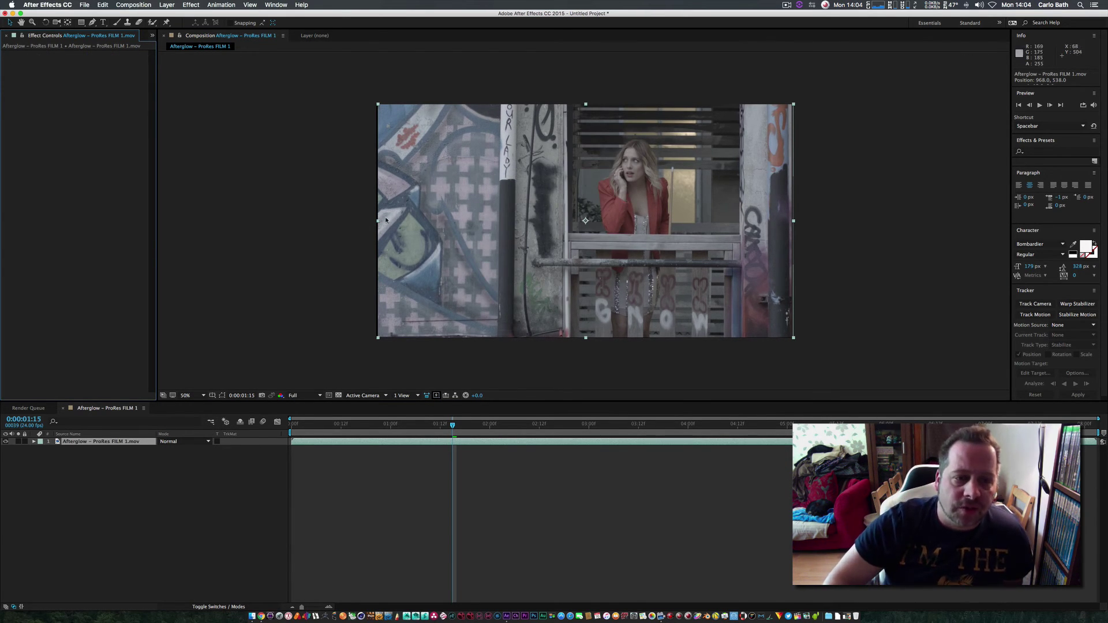
pyautogui.moveTo(378, 221); pyautogui.dragTo(376, 221)
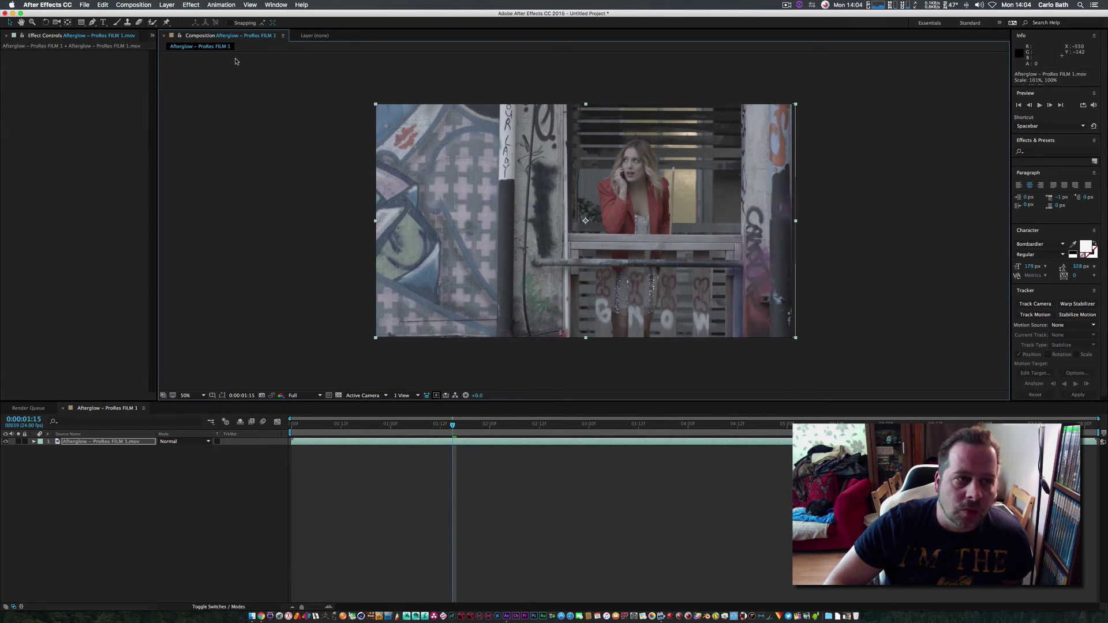
pyautogui.click(191, 4)
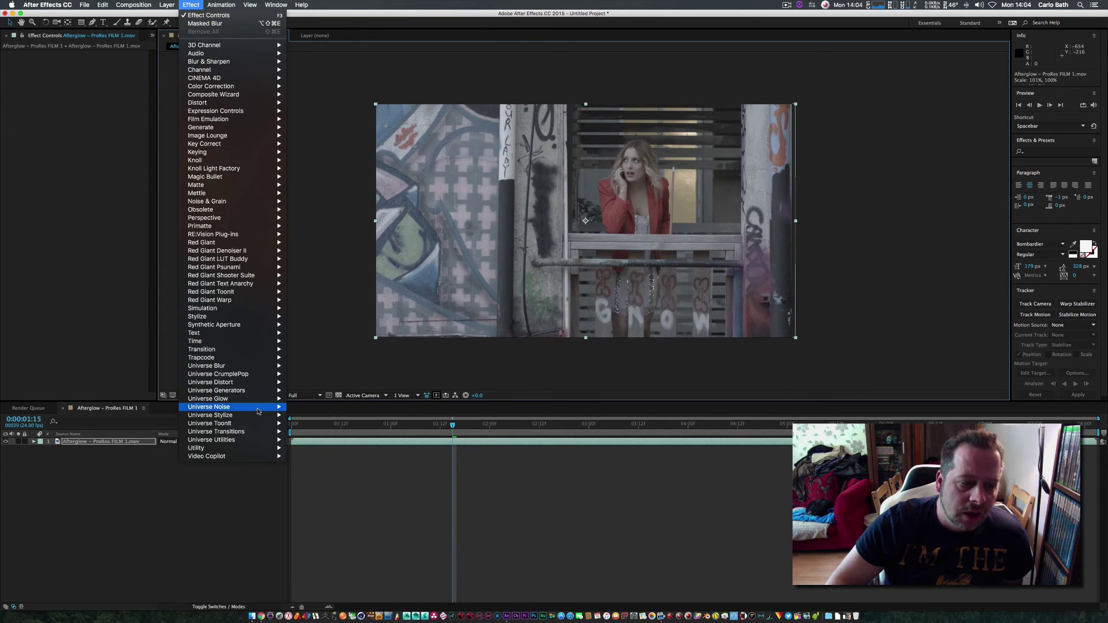
pyautogui.moveTo(257, 410)
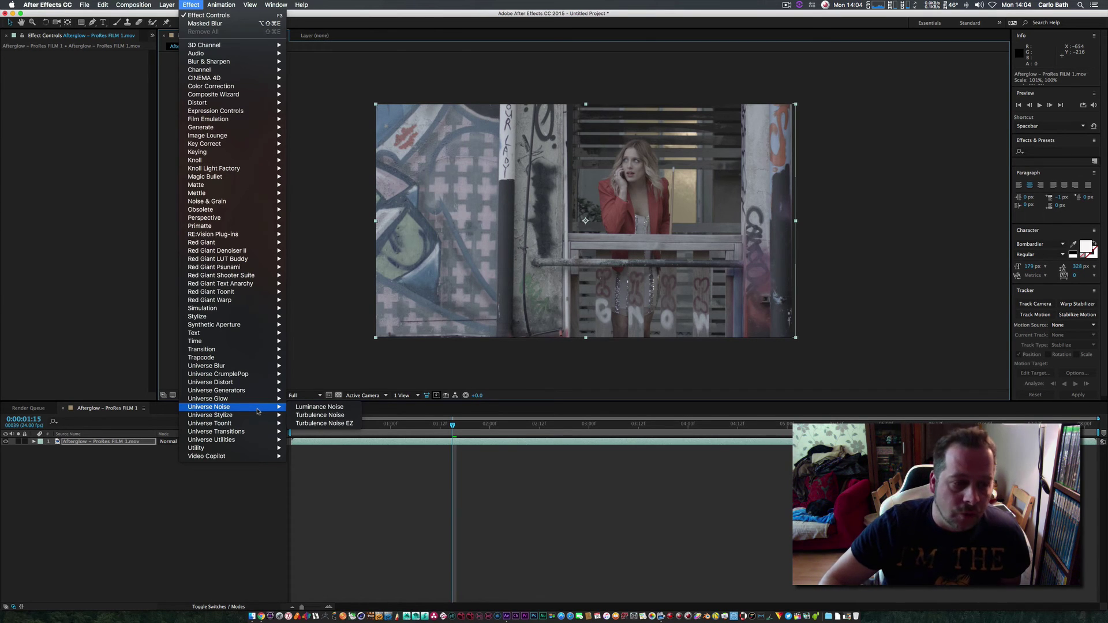
pyautogui.moveTo(257, 405)
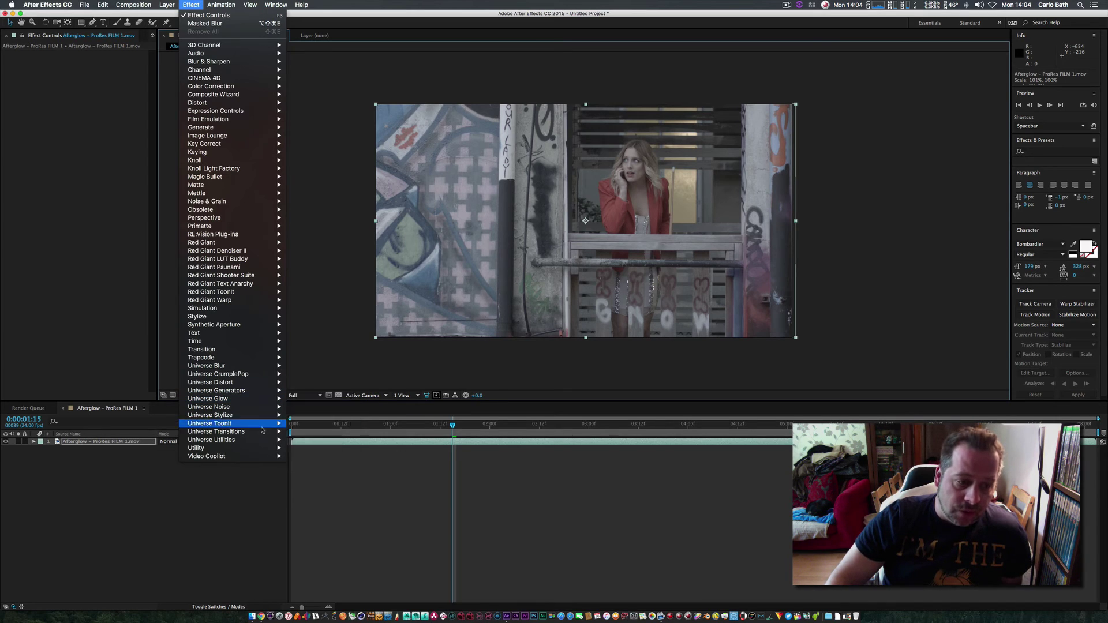
pyautogui.moveTo(261, 433)
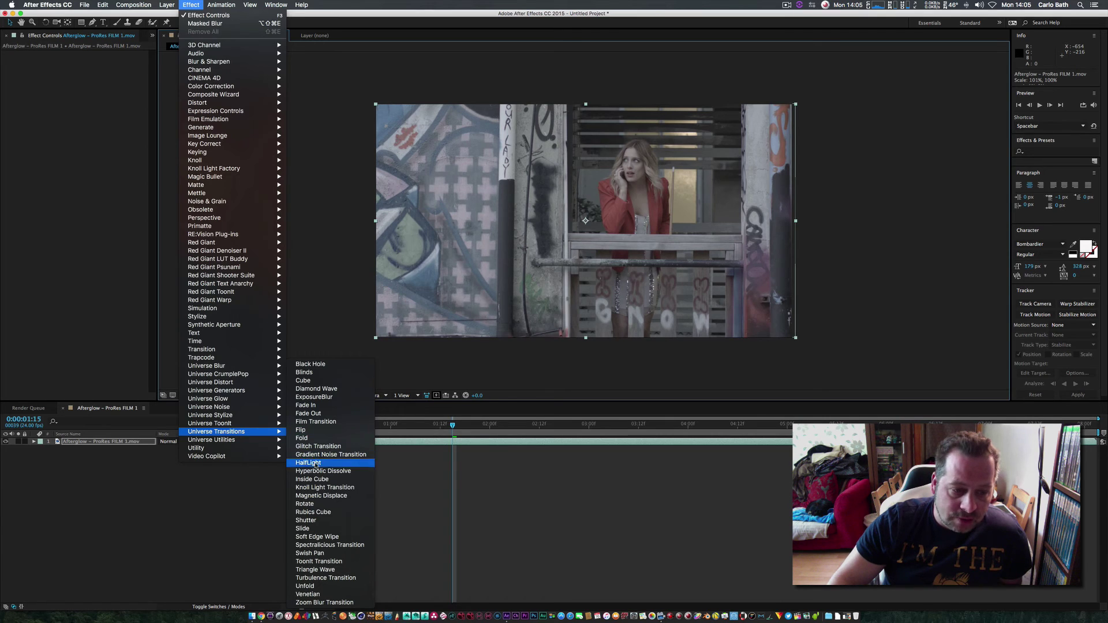
pyautogui.click(314, 480)
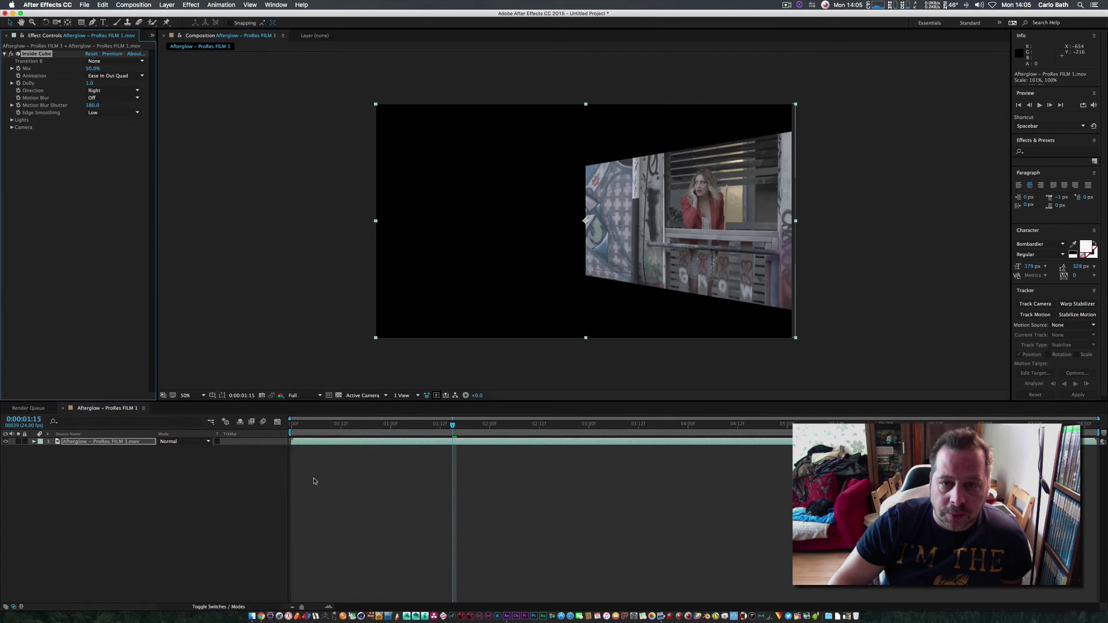
# - Preview the Inside Cube transition, rewind to the start, and select the effect
pyautogui.click(1040, 105)
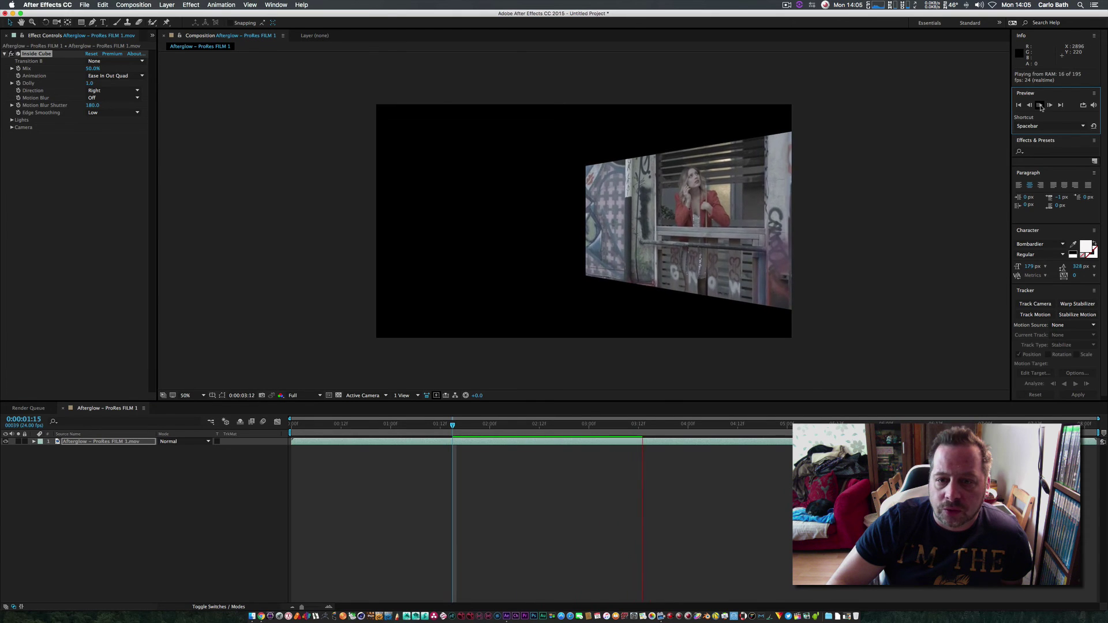
pyautogui.click(1039, 105)
pyautogui.moveTo(323, 425); pyautogui.dragTo(295, 424)
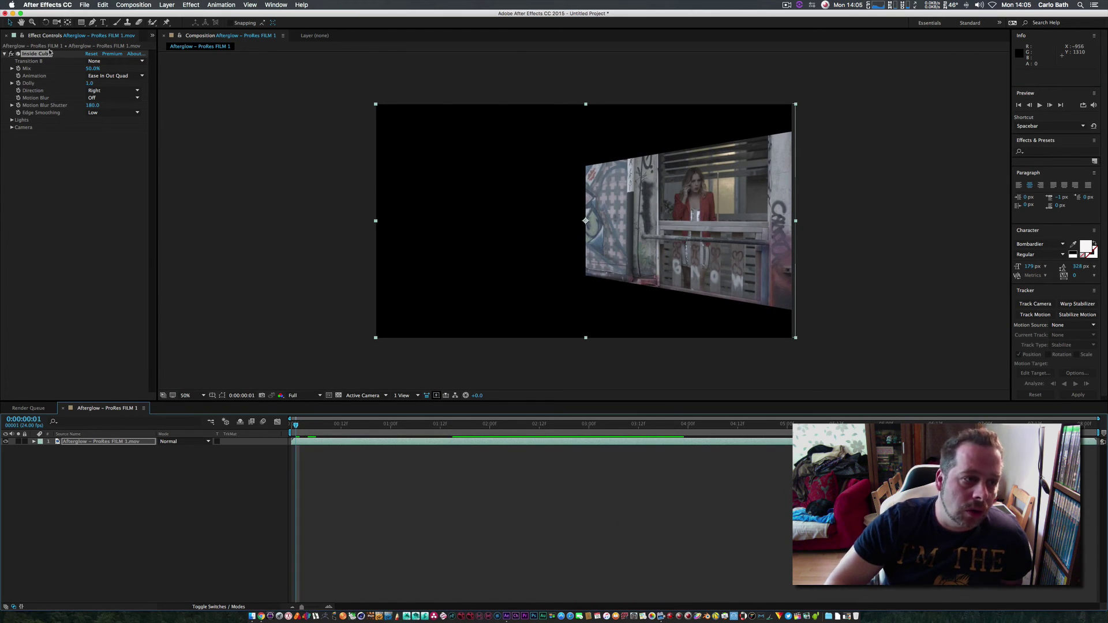
pyautogui.click(46, 55)
# - Delete Inside Cube and apply Film Transition with no second clip and the Blank film style
pyautogui.press('Delete')
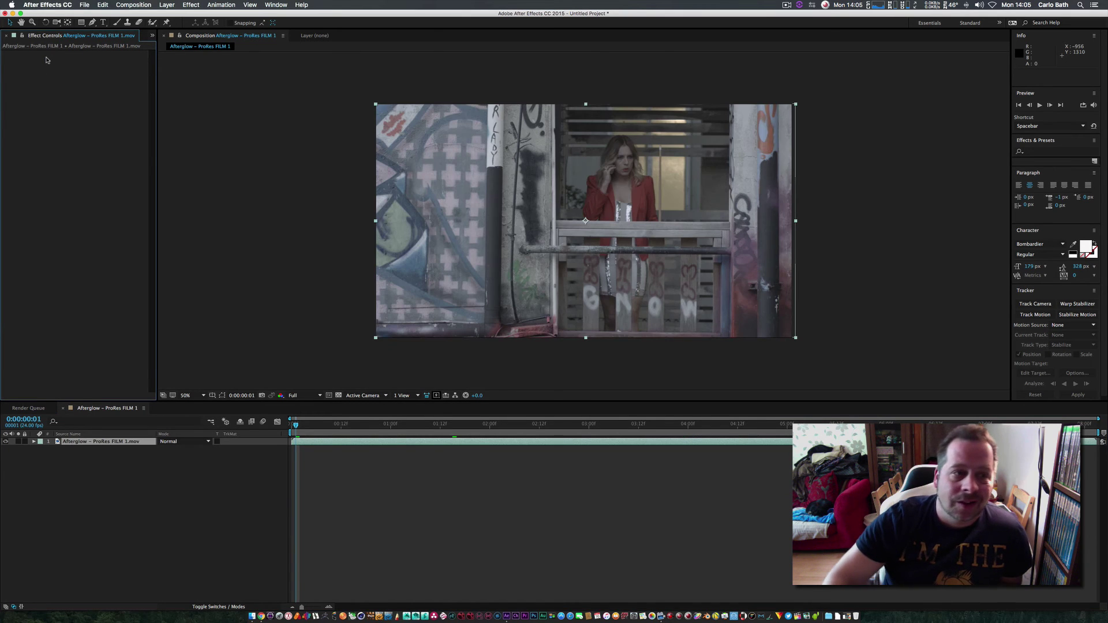
pyautogui.click(192, 5)
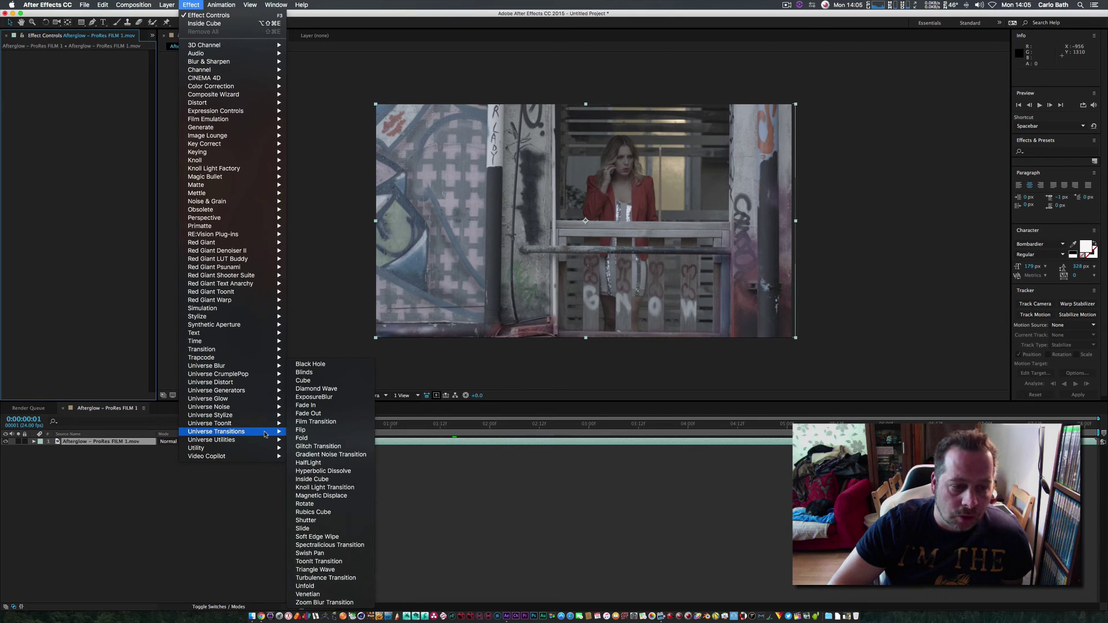
pyautogui.click(309, 423)
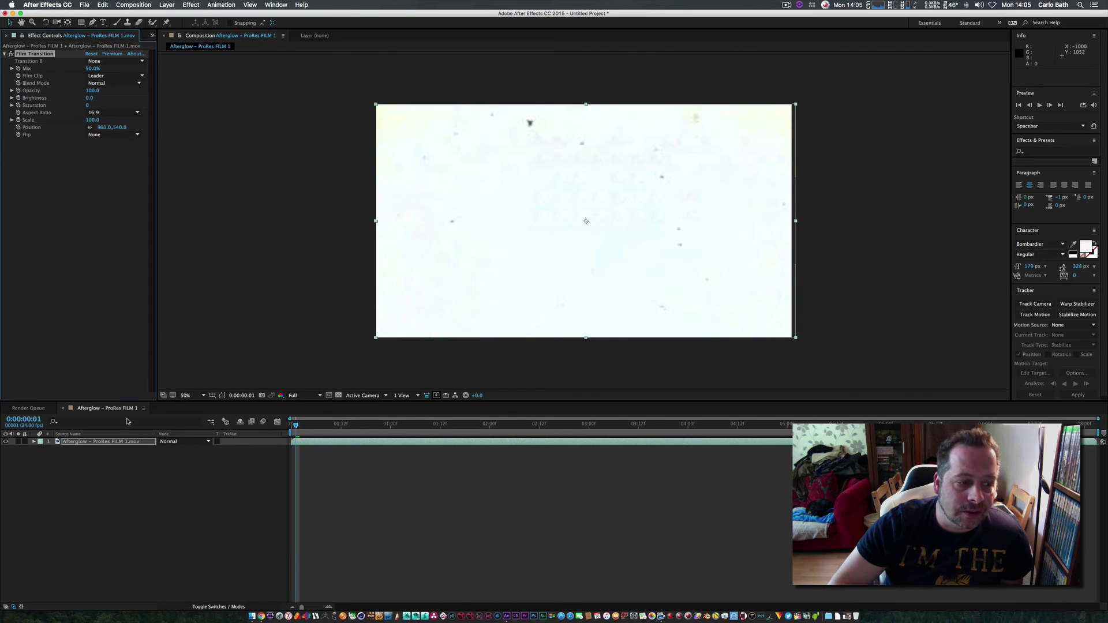
pyautogui.click(111, 61)
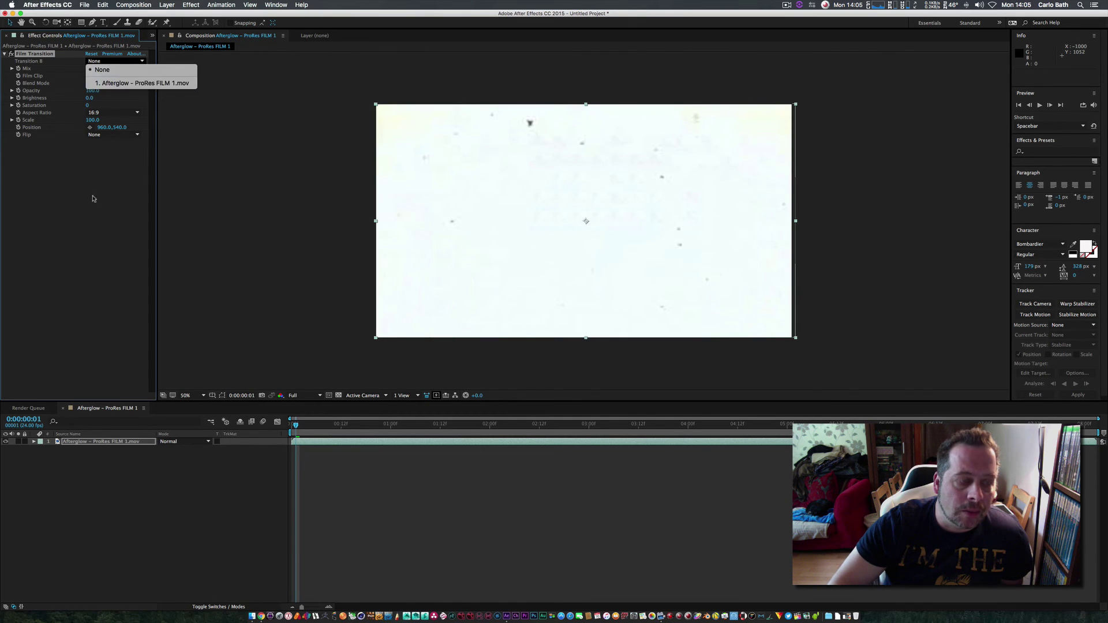
pyautogui.click(119, 104)
pyautogui.click(117, 75)
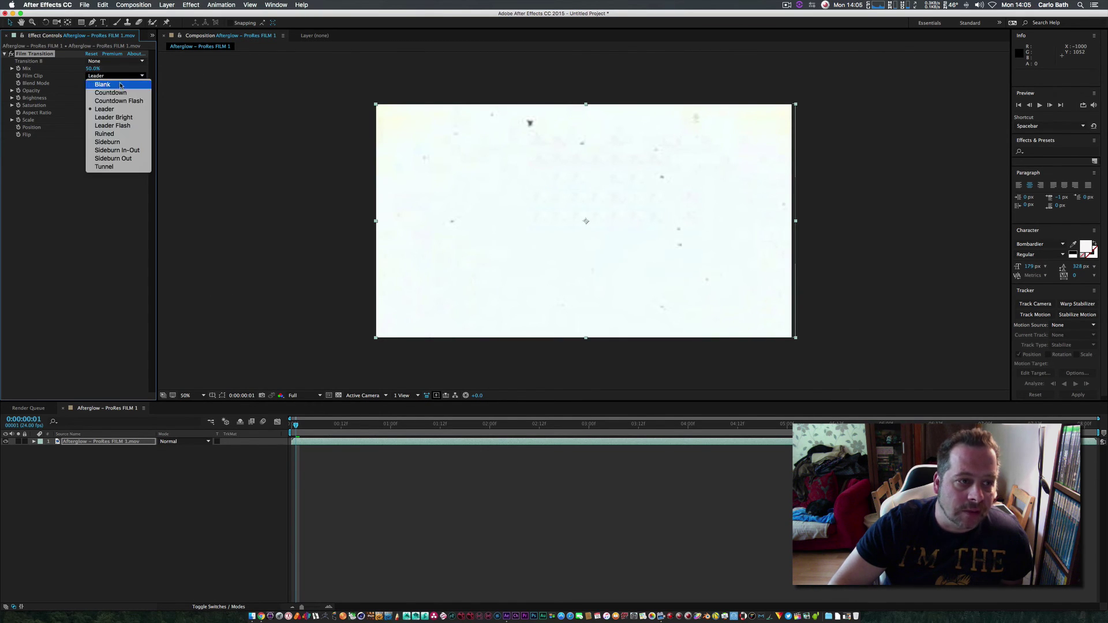
pyautogui.click(120, 85)
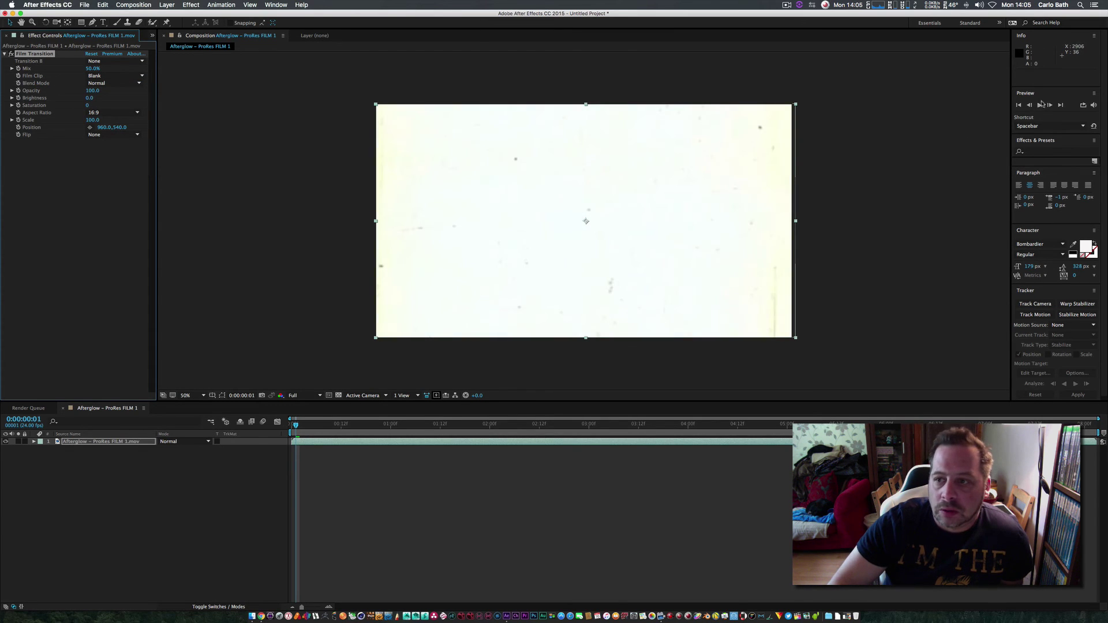
# - Preview the Film Transition, set its Blend Mode to Screen, rewind, and delete it
pyautogui.click(1040, 105)
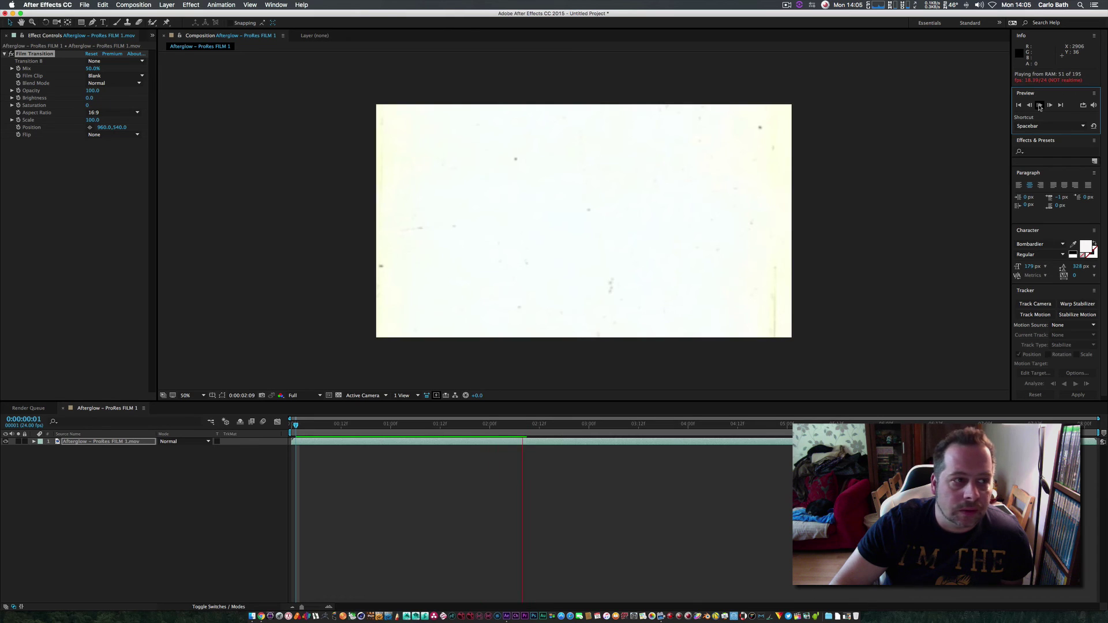
pyautogui.click(1040, 105)
pyautogui.click(97, 83)
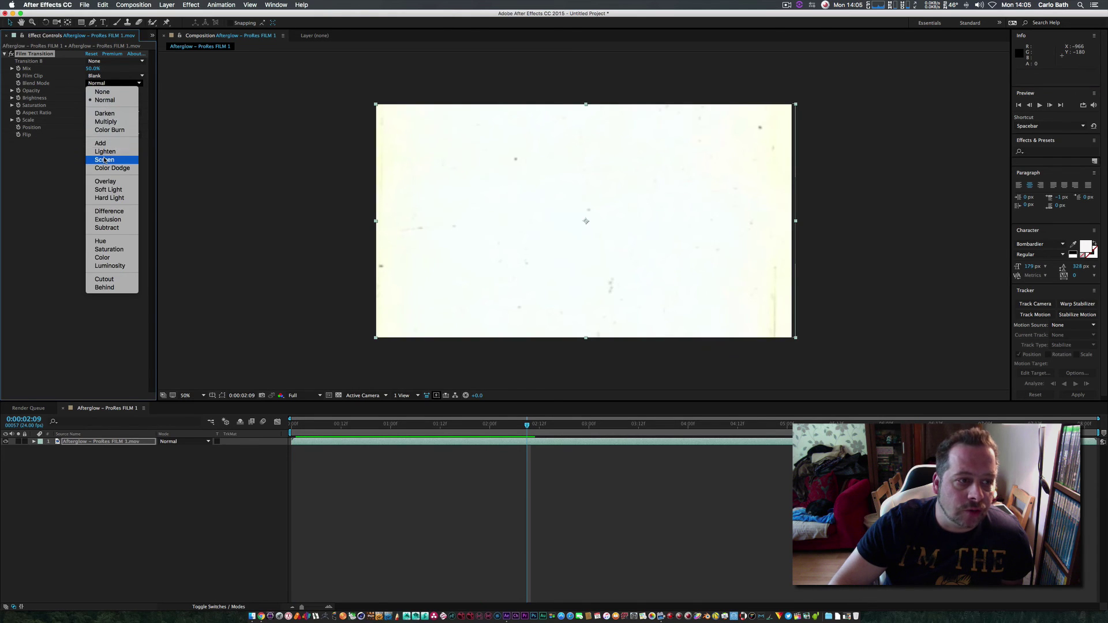
pyautogui.click(105, 160)
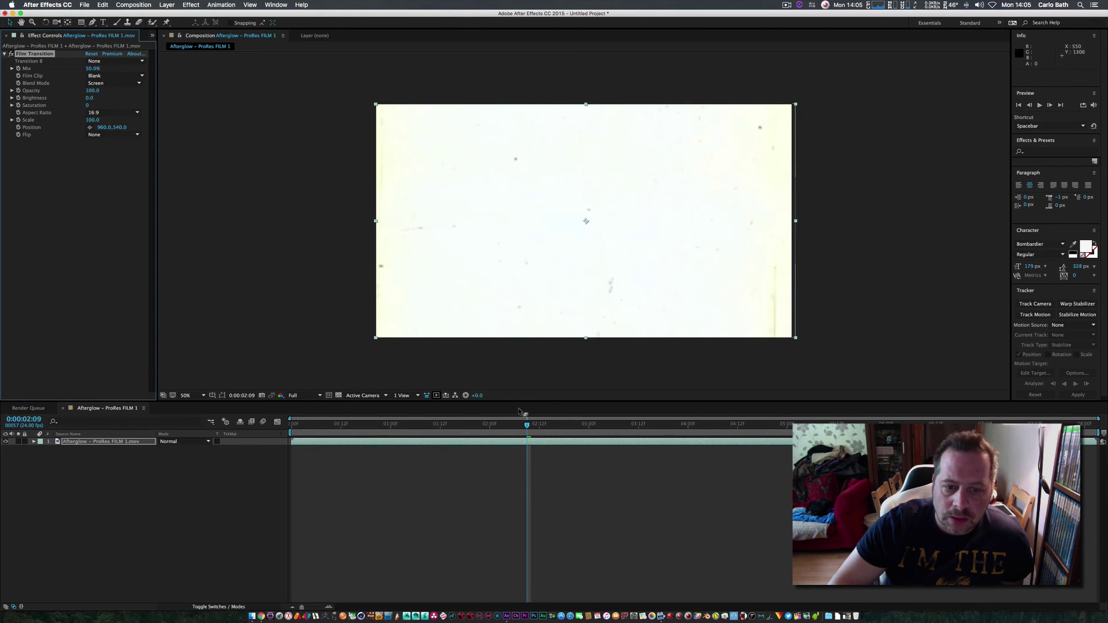
pyautogui.moveTo(528, 427); pyautogui.dragTo(282, 438)
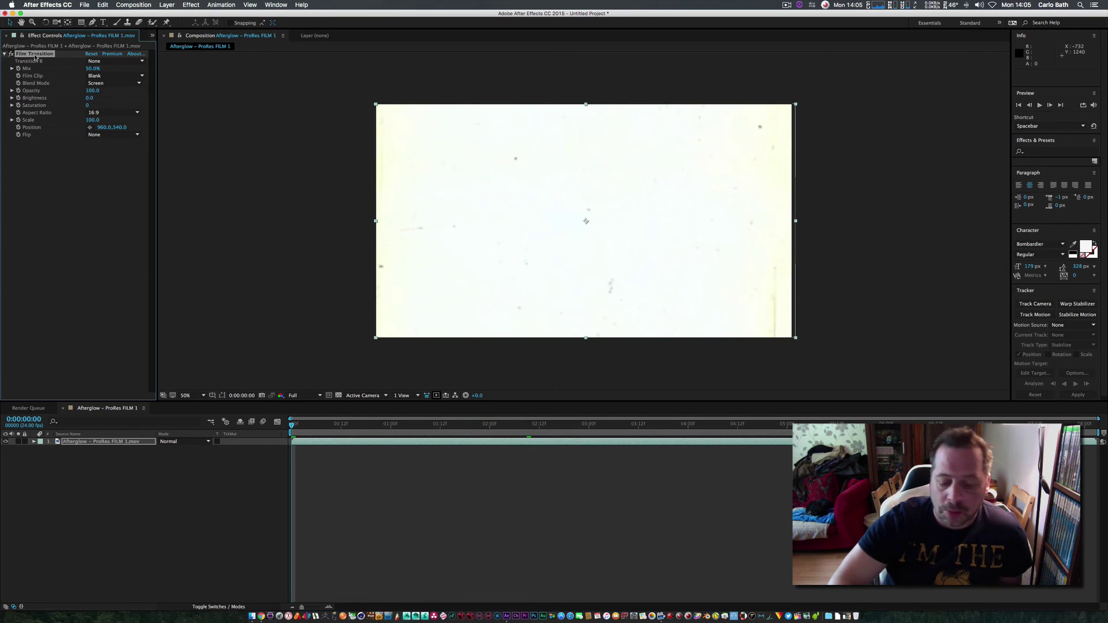
pyautogui.press('Delete')
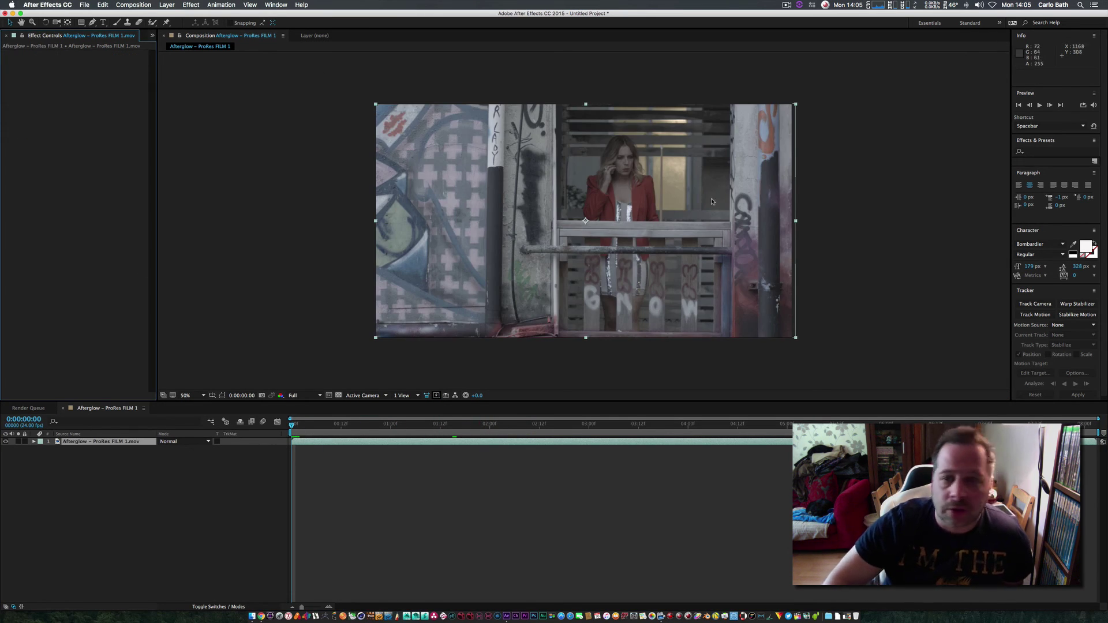
# - Apply Universe Picture in Picture and move the 30% inset further right and down
pyautogui.click(186, 5)
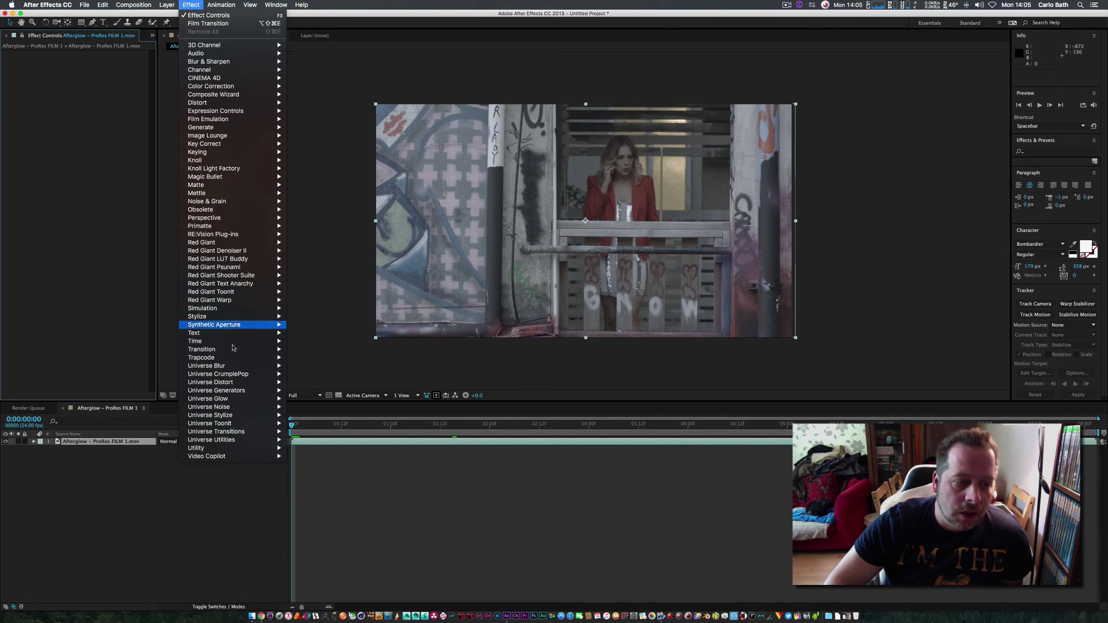
pyautogui.moveTo(249, 383)
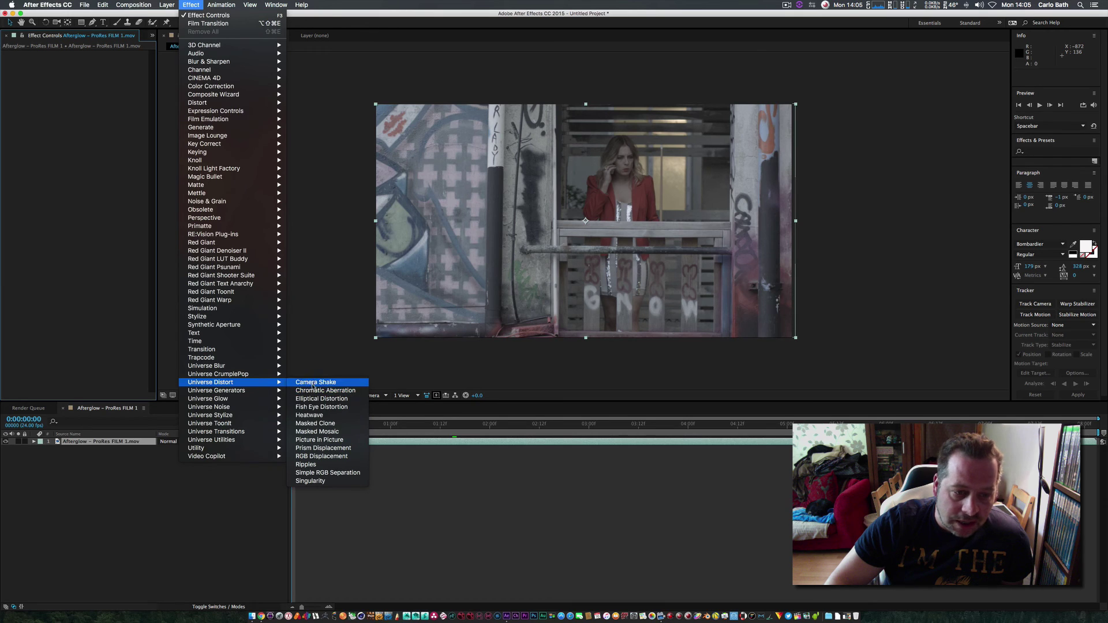
pyautogui.click(341, 442)
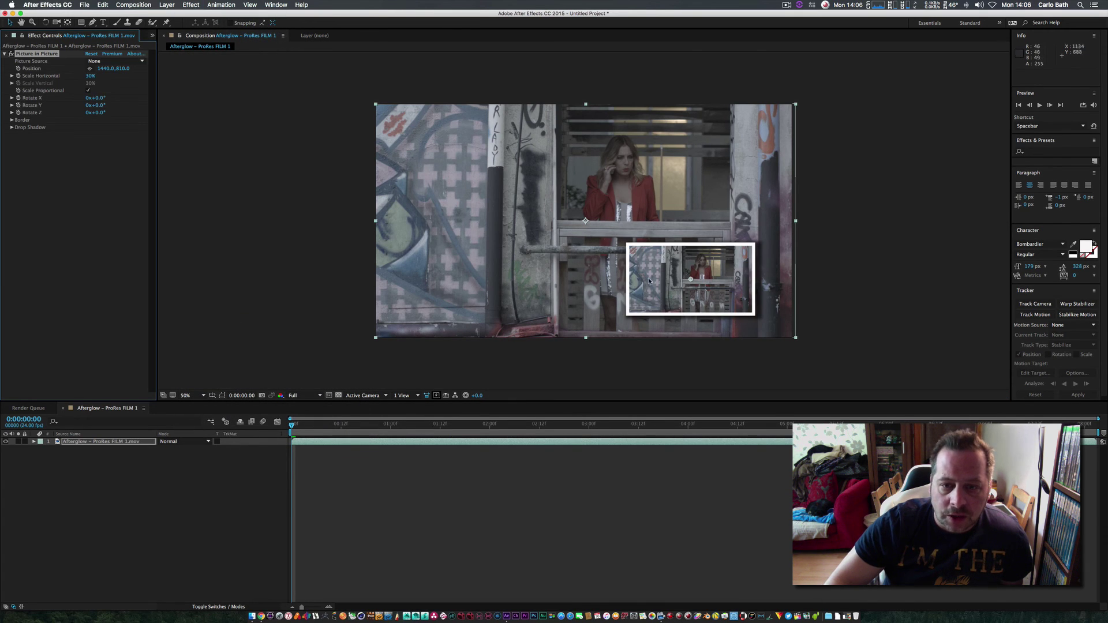
pyautogui.moveTo(692, 281); pyautogui.dragTo(710, 287)
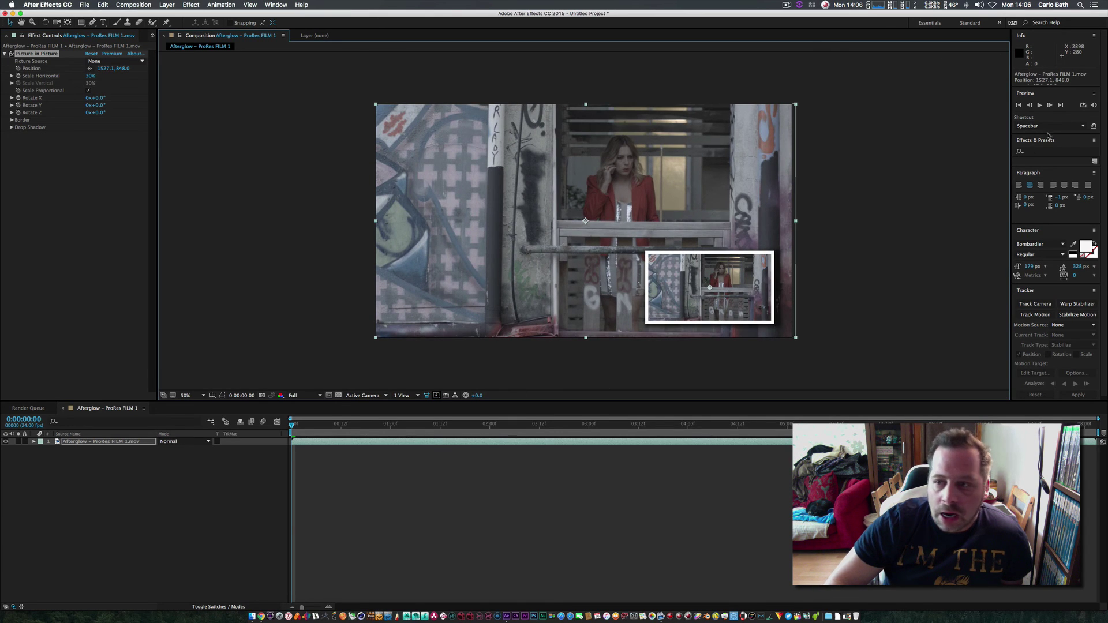
# - Preview the inset and review the Picture Source layer choices, leaving them unchanged
pyautogui.click(1040, 106)
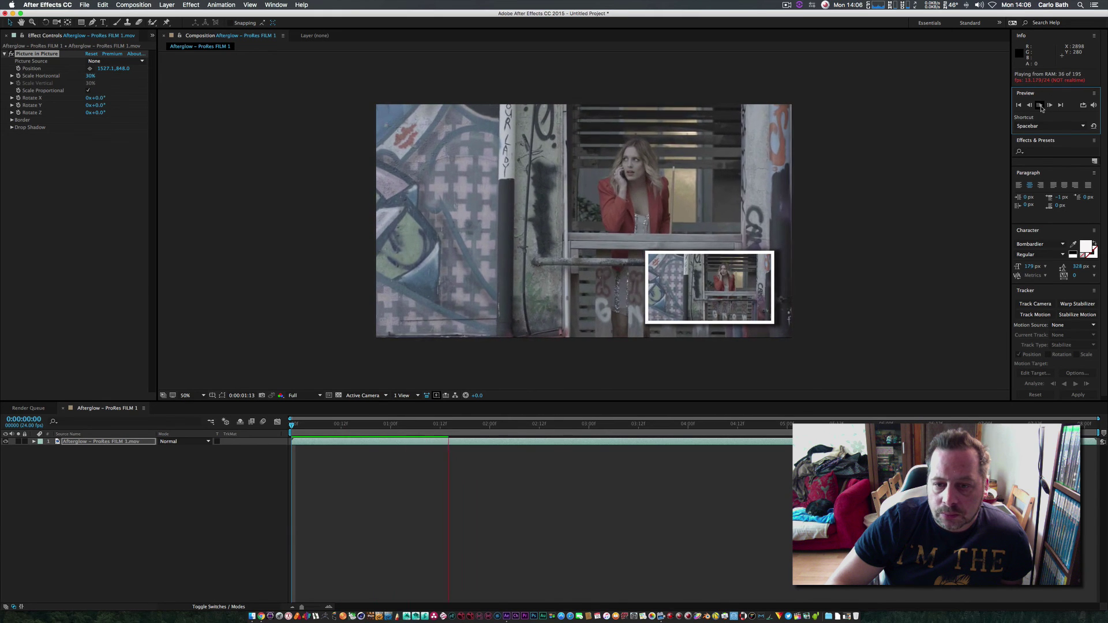
pyautogui.click(1040, 107)
pyautogui.click(111, 61)
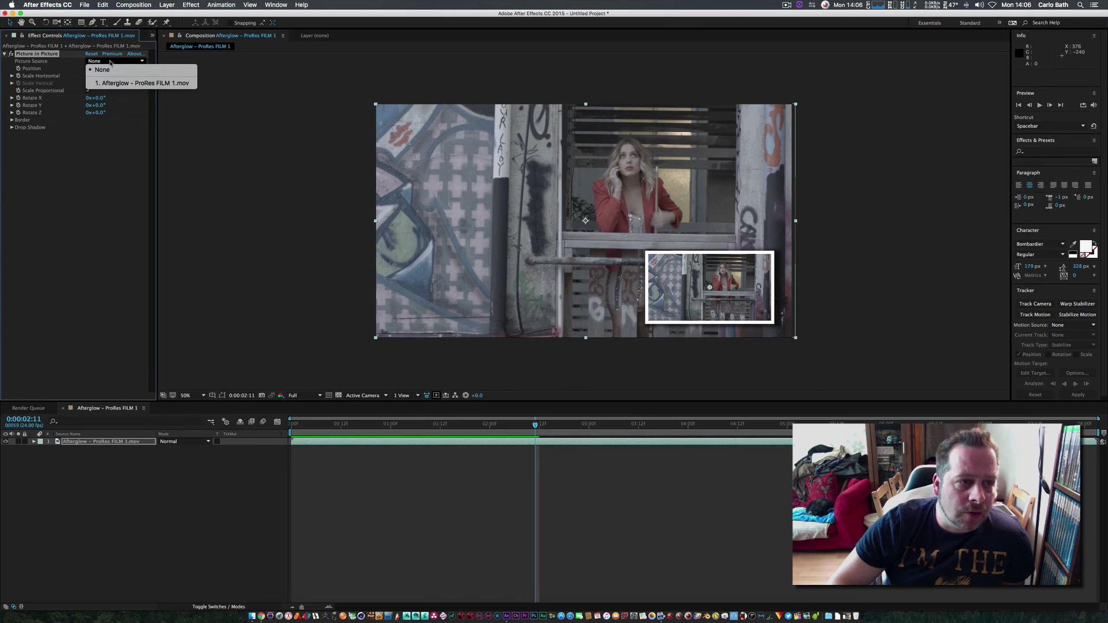
pyautogui.click(104, 288)
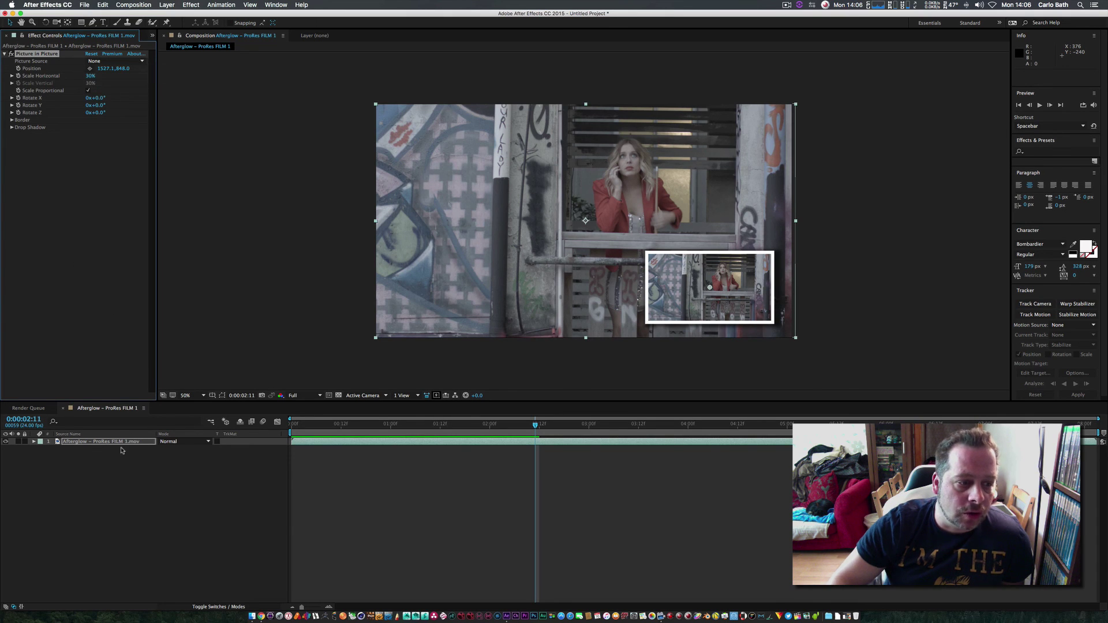
pyautogui.rightClick(77, 470)
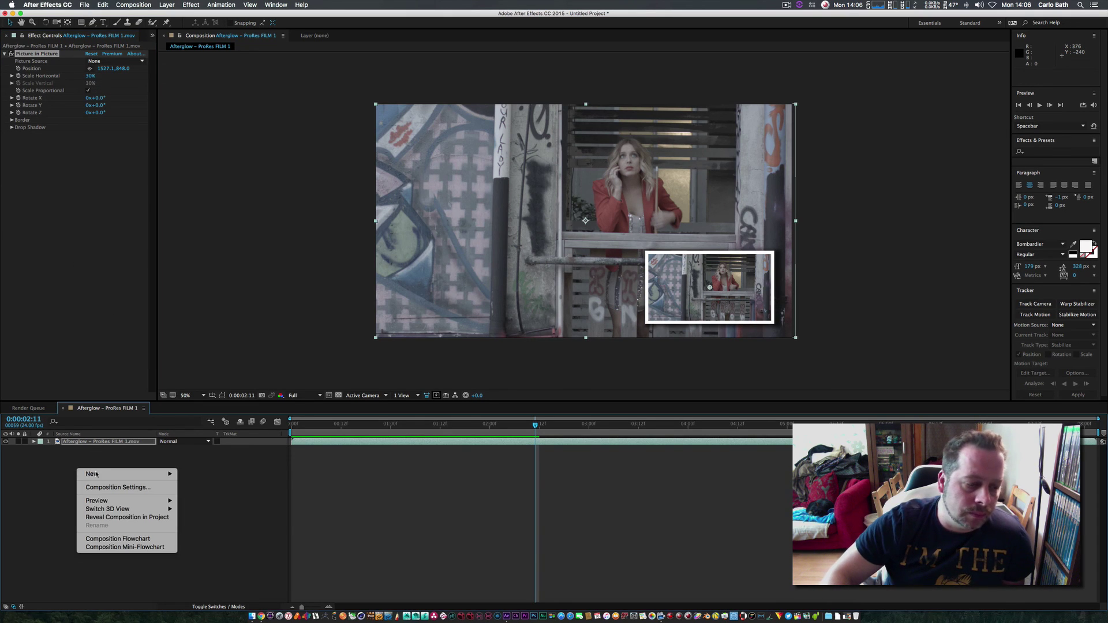
# - Import the Britain's Got Talent mp4 from the Downloads folder
pyautogui.click(144, 458)
pyautogui.click(83, 5)
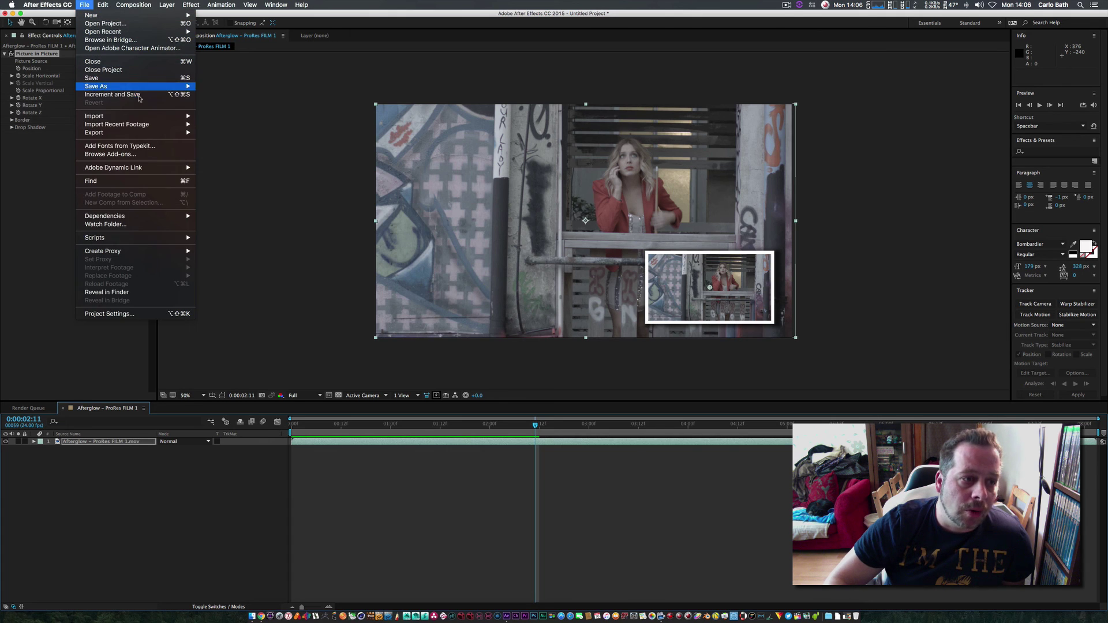
pyautogui.click(203, 121)
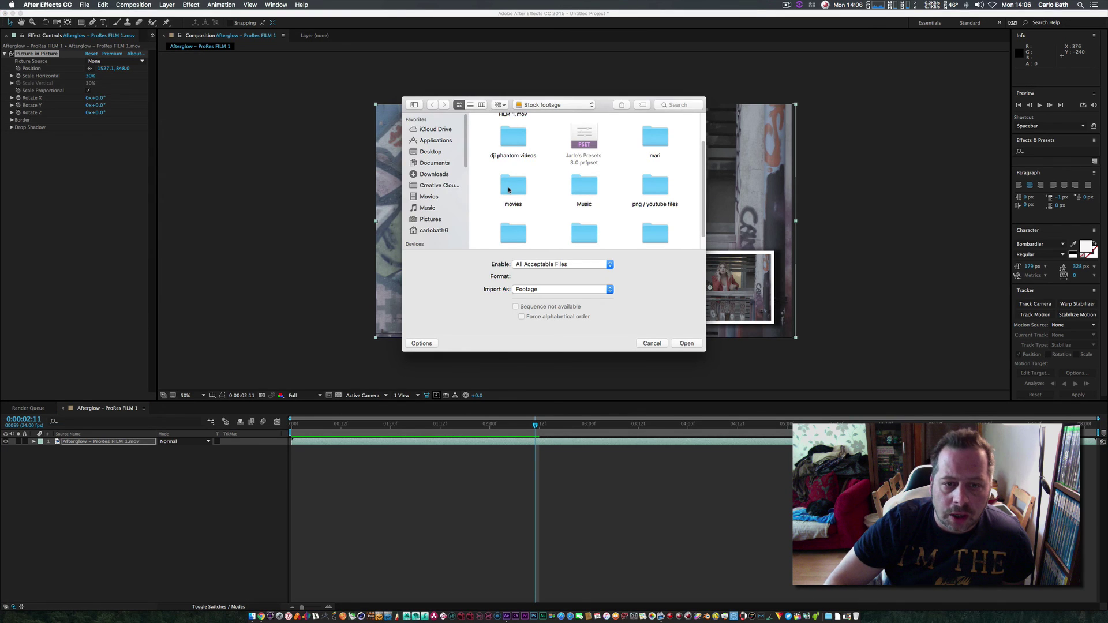
pyautogui.click(440, 176)
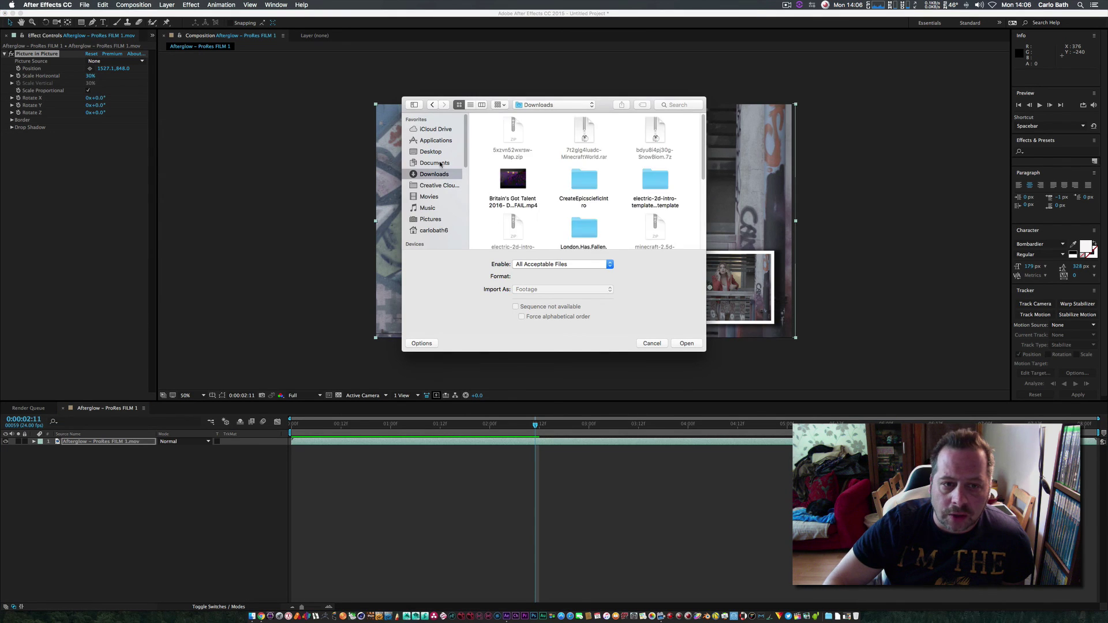
pyautogui.press('Up')
pyautogui.click(437, 175)
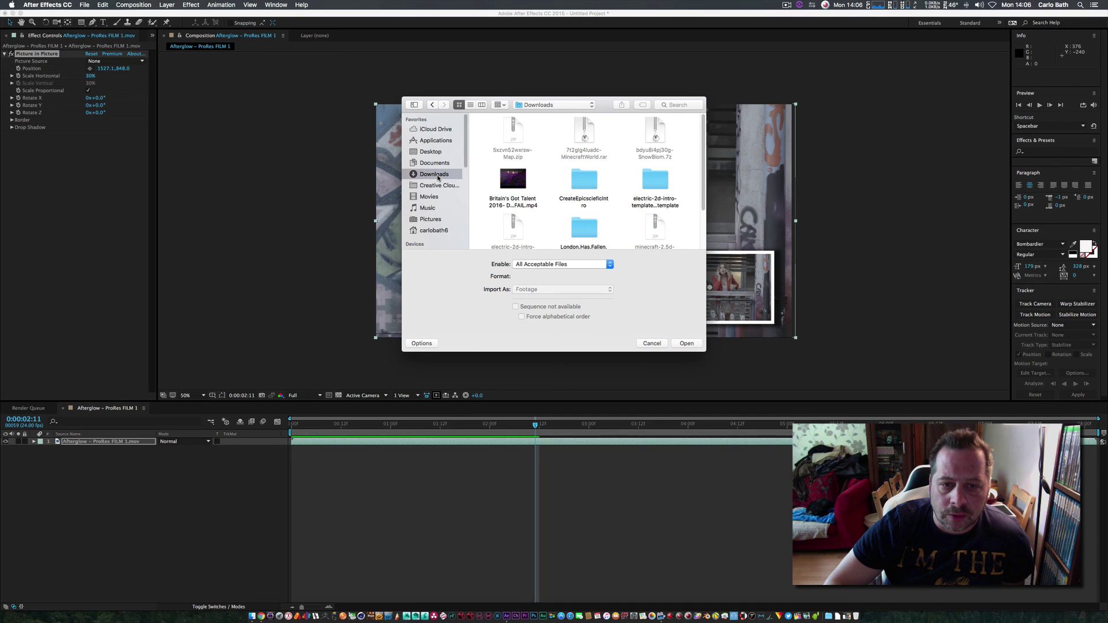
pyautogui.click(510, 182)
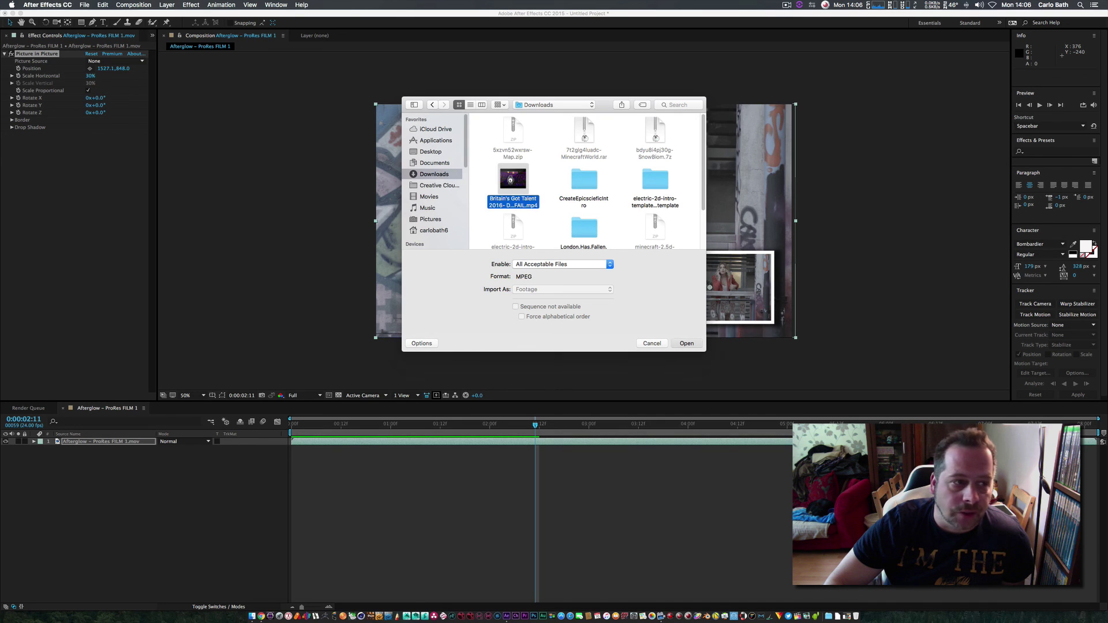
pyautogui.doubleClick(511, 180)
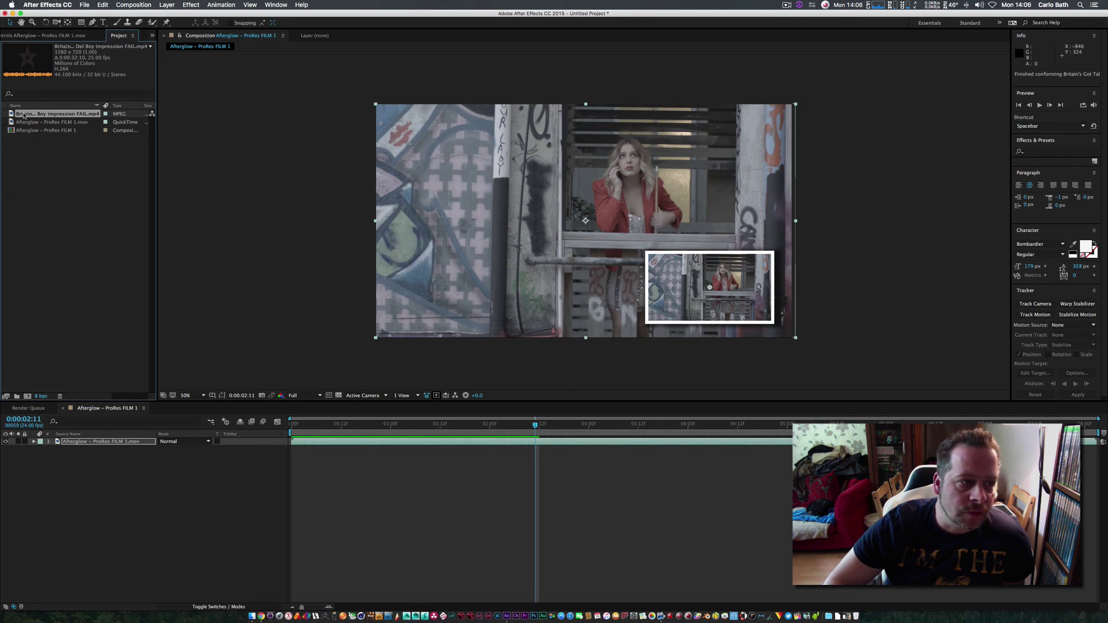
# - Add the clip to the composition as layer 2 and open the Picture in Picture source list
pyautogui.moveTo(23, 116); pyautogui.dragTo(65, 472)
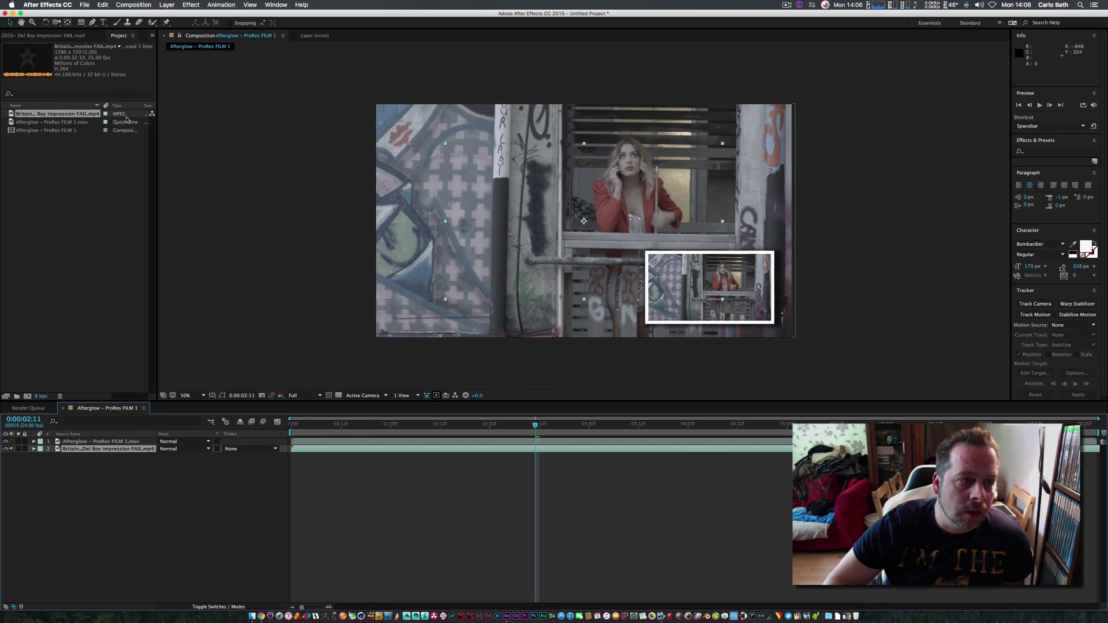
pyautogui.click(93, 441)
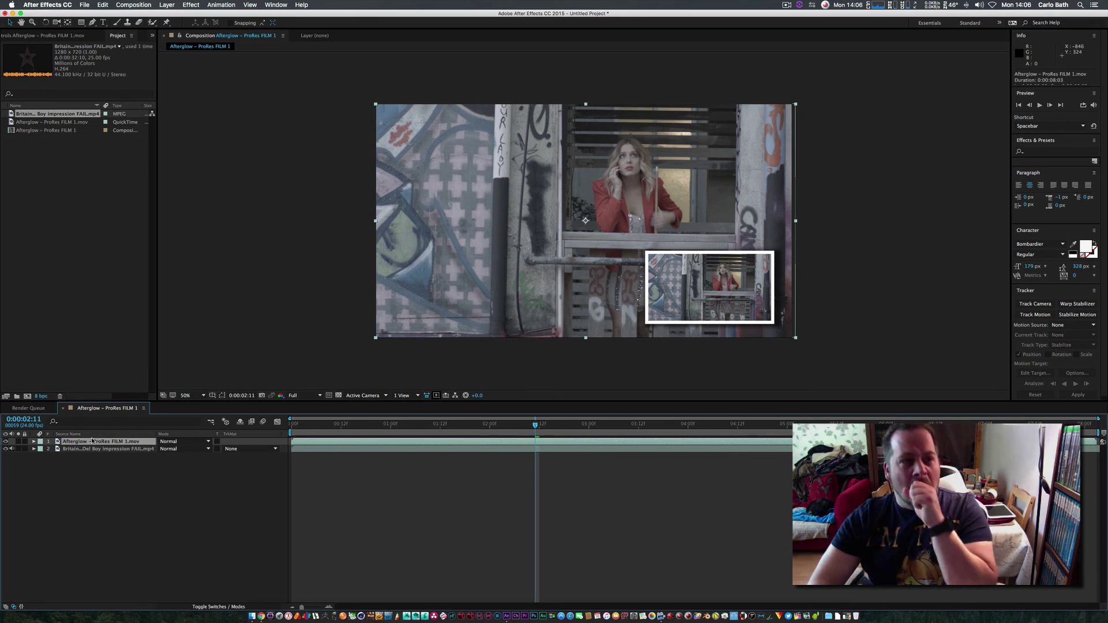
pyautogui.click(46, 35)
pyautogui.click(115, 62)
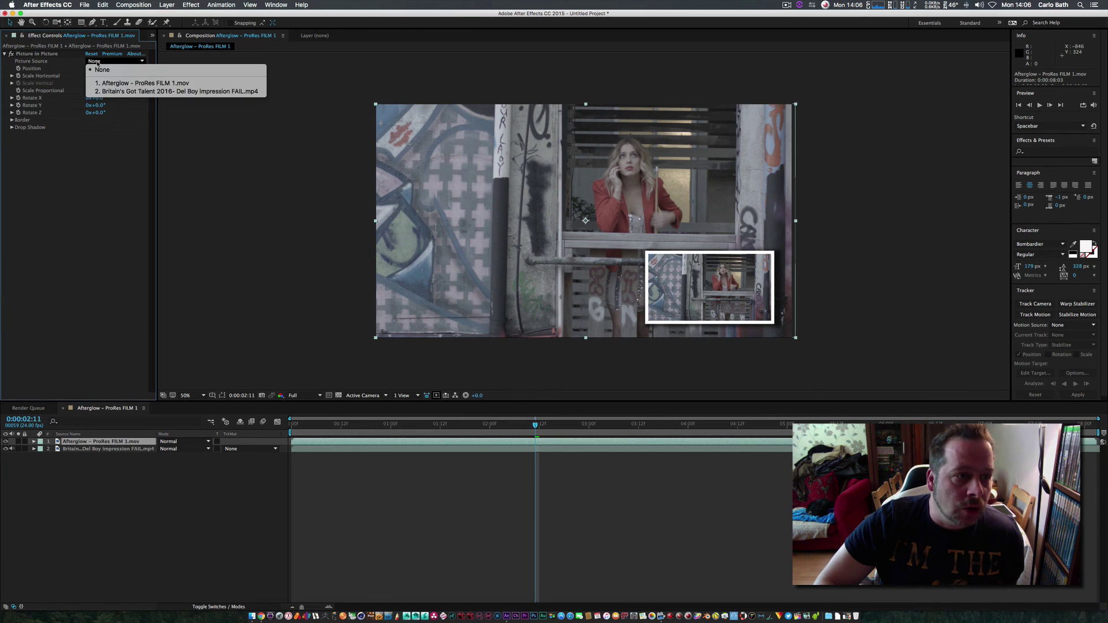
# - Use the Britain's Got Talent video as the inset source and preview the composition
pyautogui.click(105, 92)
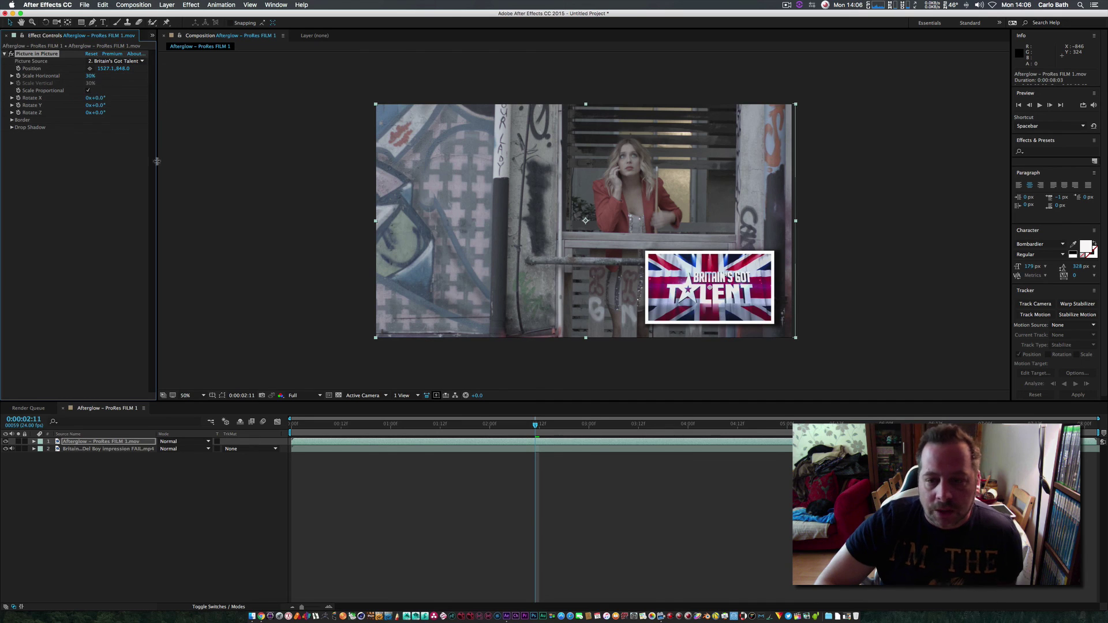
pyautogui.click(1039, 105)
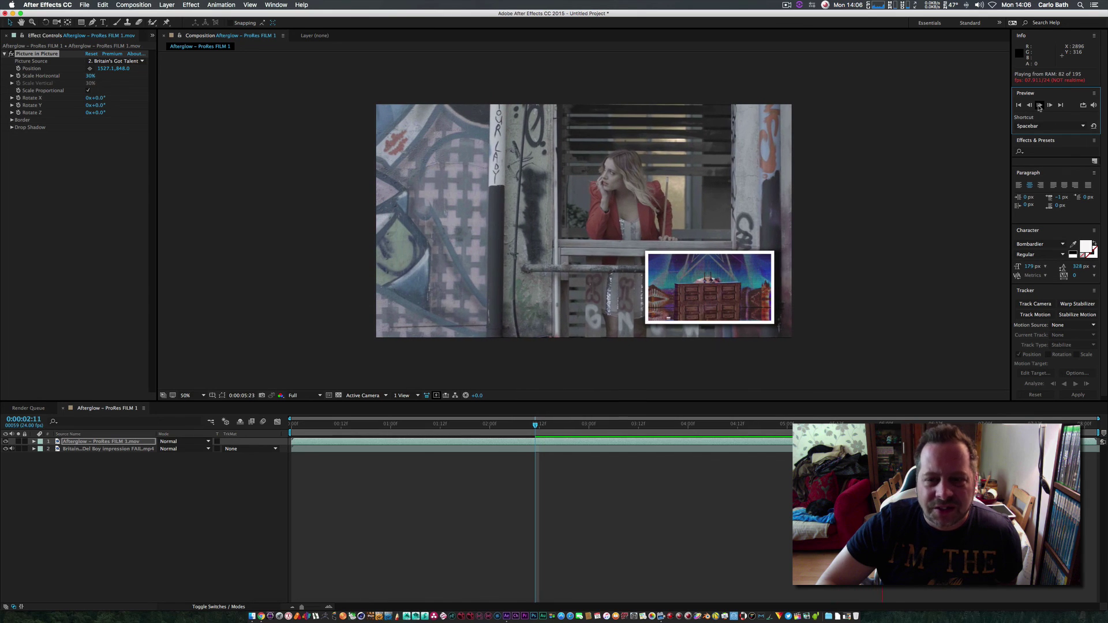
pyautogui.click(1040, 105)
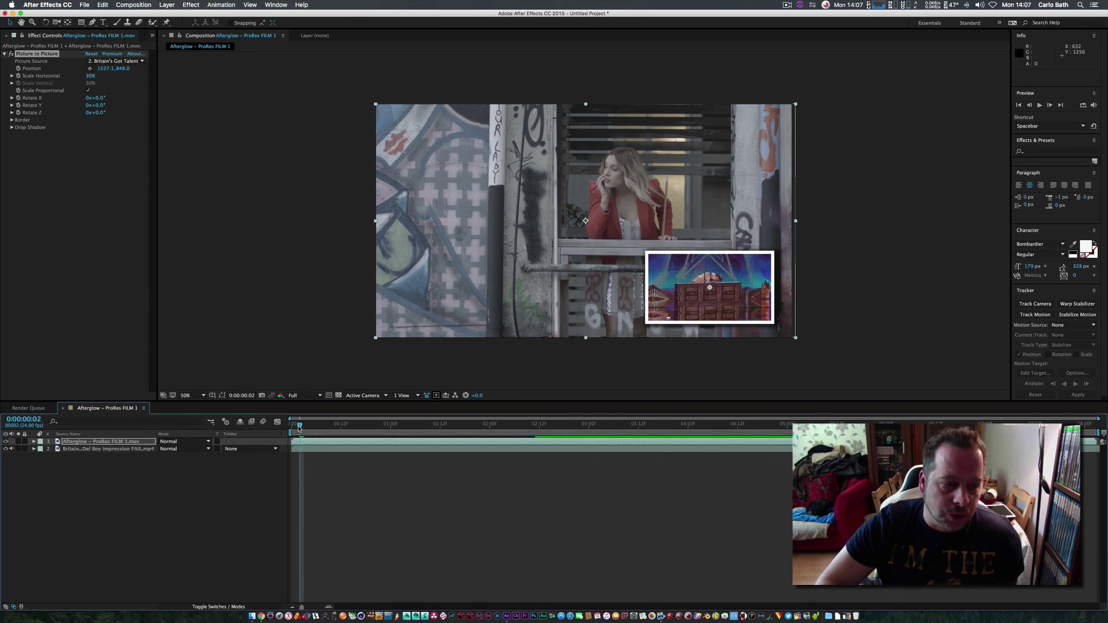
# - Rewind to frame 0, replay the inset preview, then open the Effect menu
pyautogui.moveTo(300, 425); pyautogui.dragTo(286, 428)
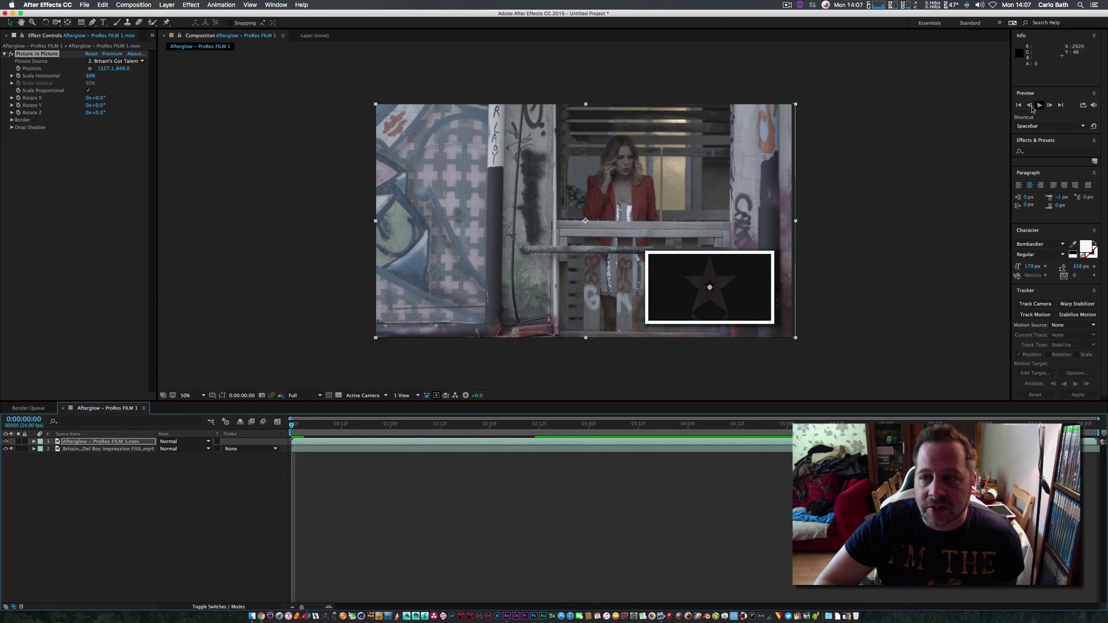
pyautogui.click(1038, 108)
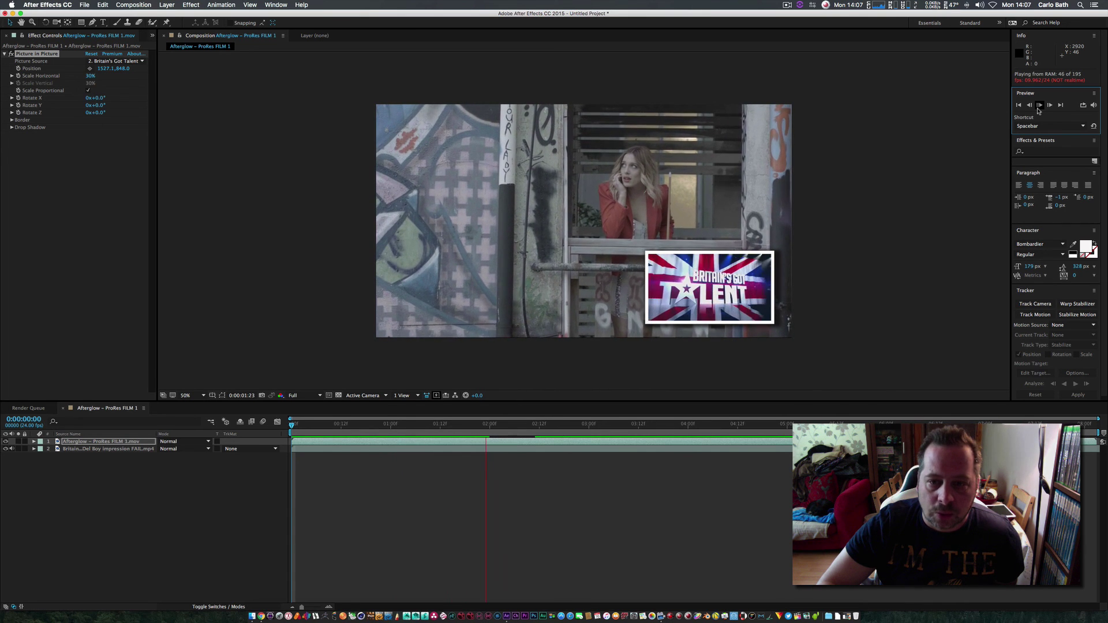
pyautogui.press('space')
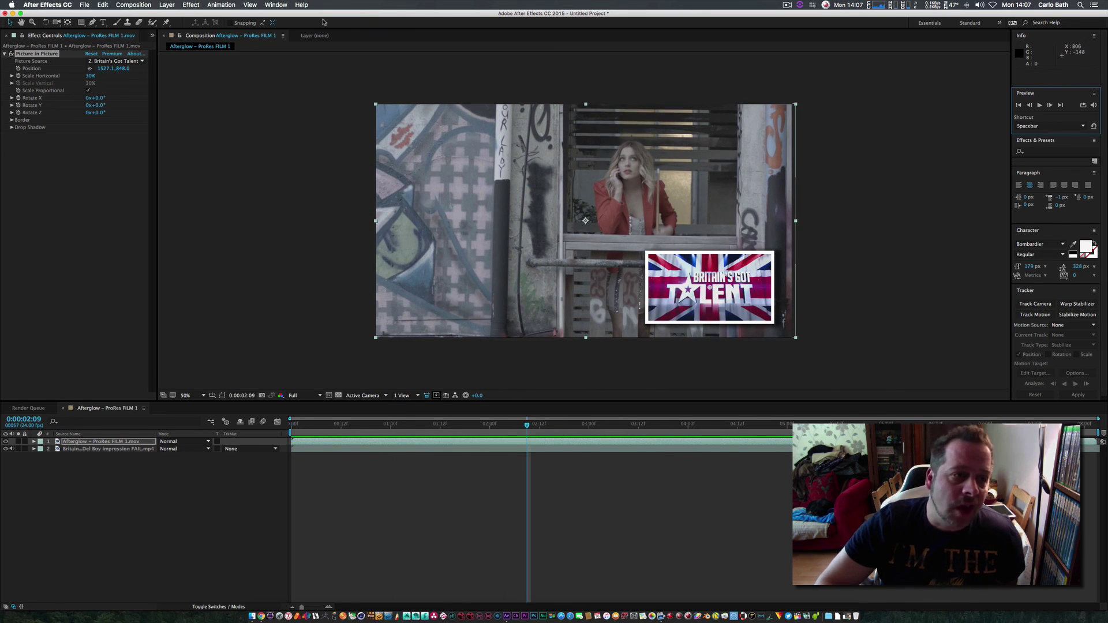
pyautogui.click(191, 4)
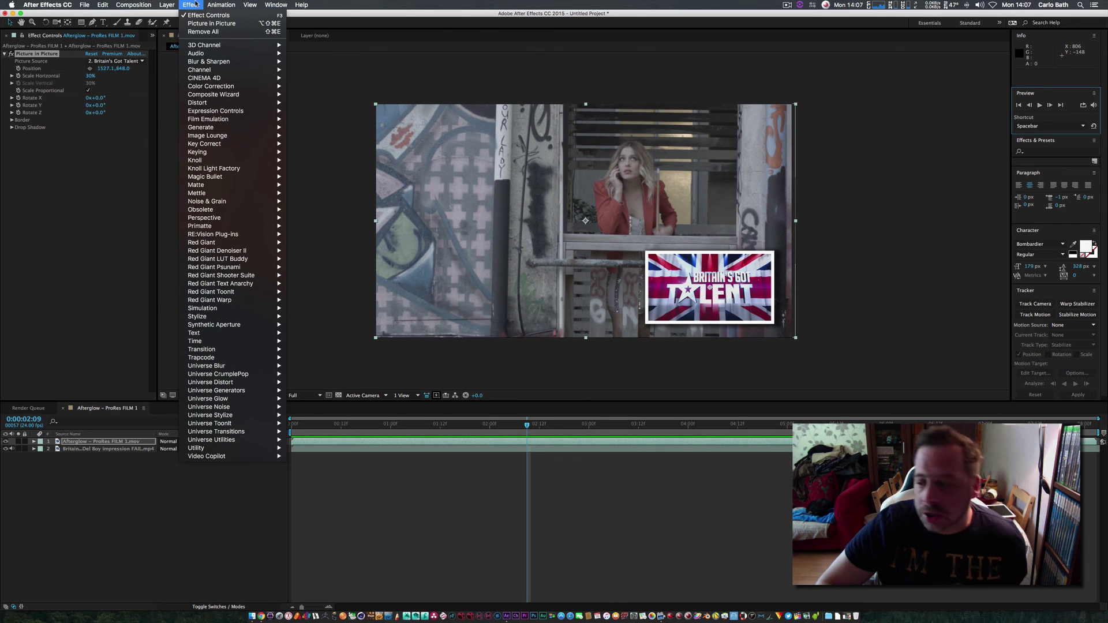